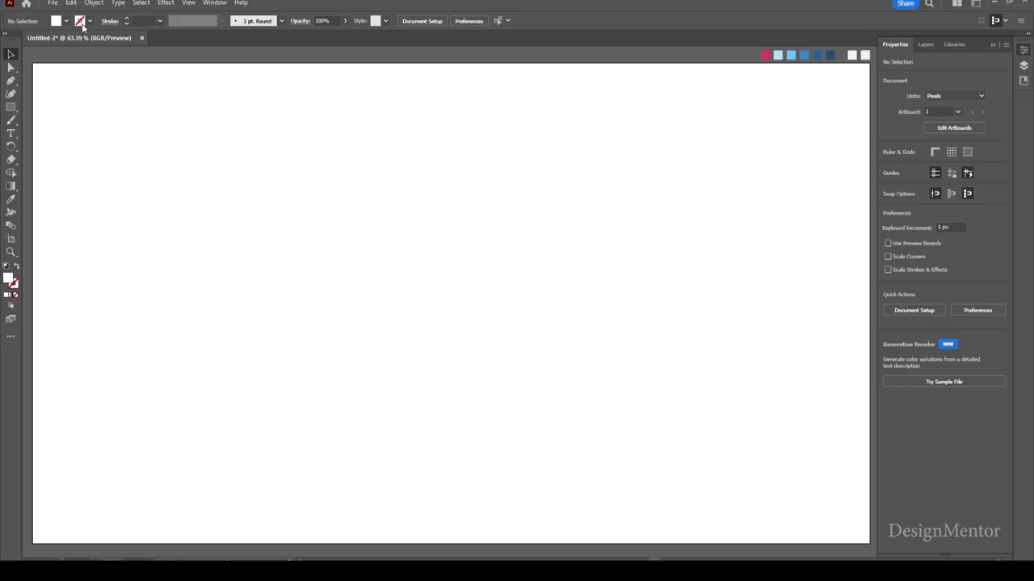
# Step: Set the fill to None and the stroke colour to black
pyautogui.click(66, 21)
pyautogui.click(6, 39)
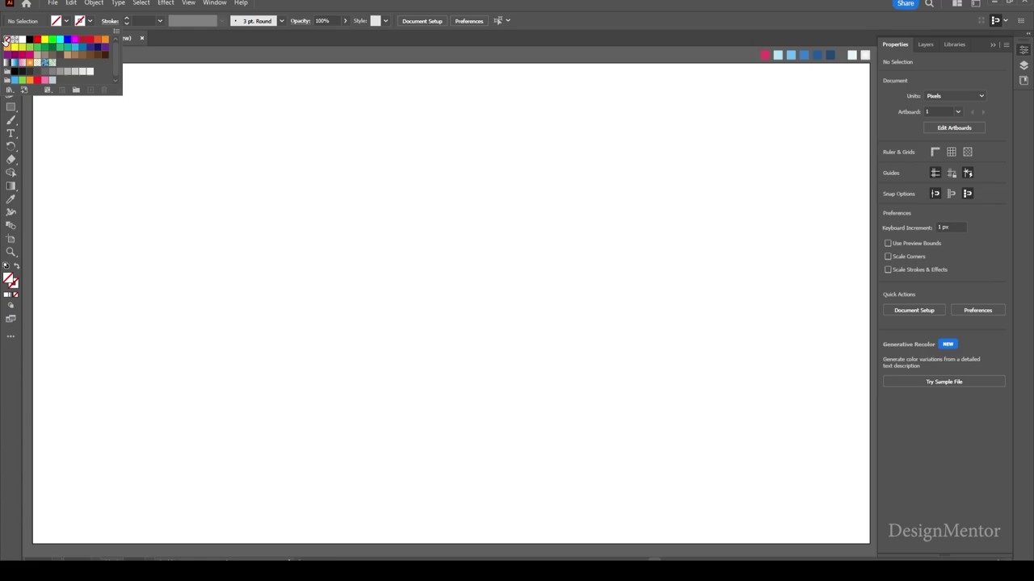
pyautogui.click(88, 21)
pyautogui.click(14, 71)
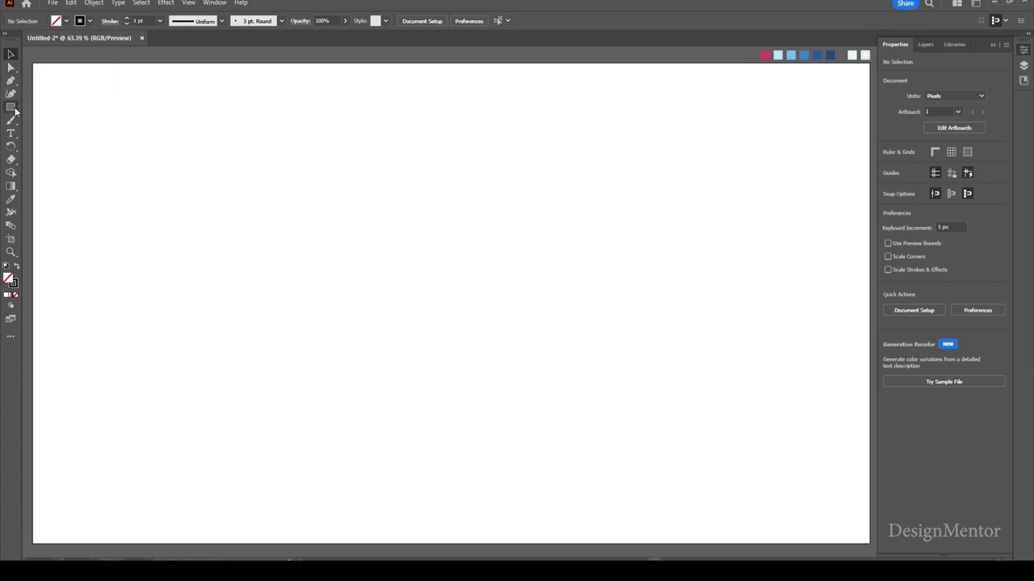
# Step: Draw a 1050 × 1050 px circle with the Ellipse tool
pyautogui.rightClick(12, 109)
pyautogui.click(40, 121)
pyautogui.click(443, 214)
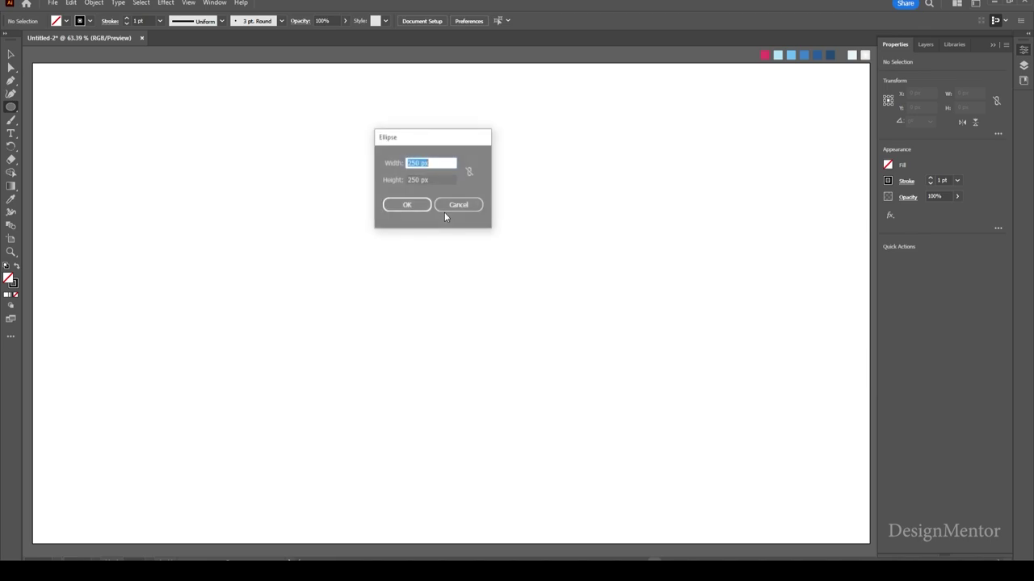
pyautogui.write('1050')
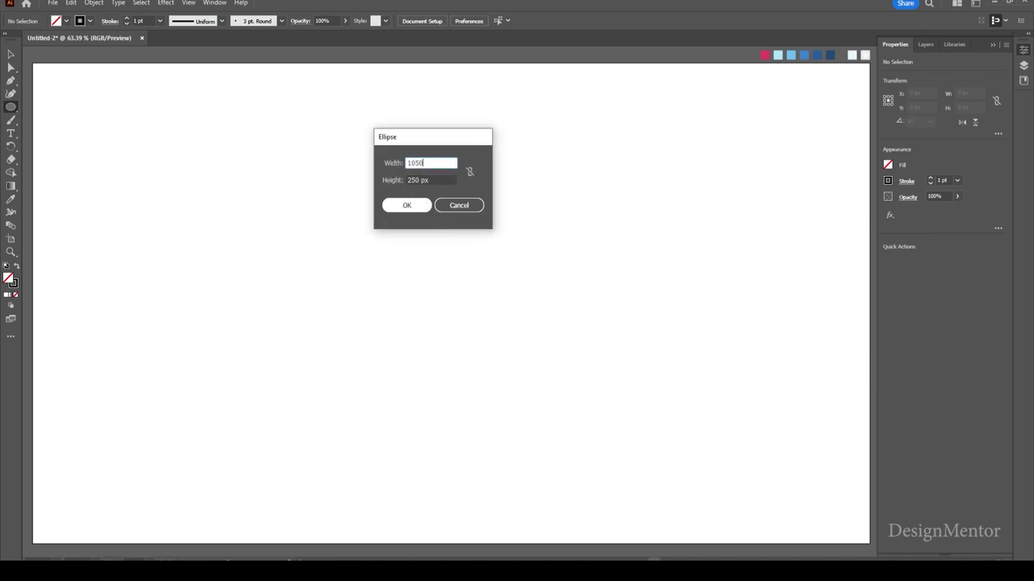
pyautogui.press('Tab')
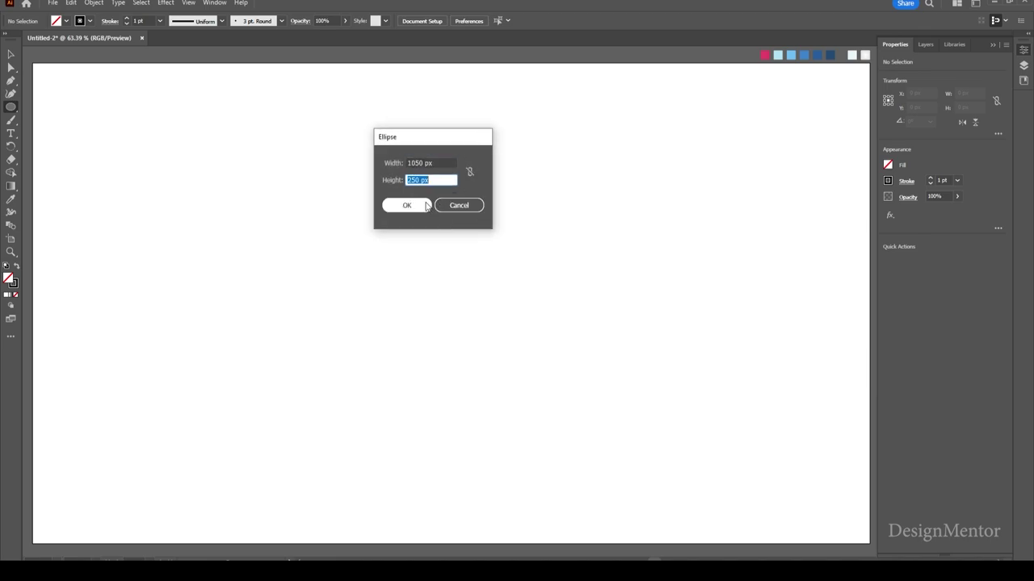
pyautogui.write('1050')
pyautogui.click(426, 203)
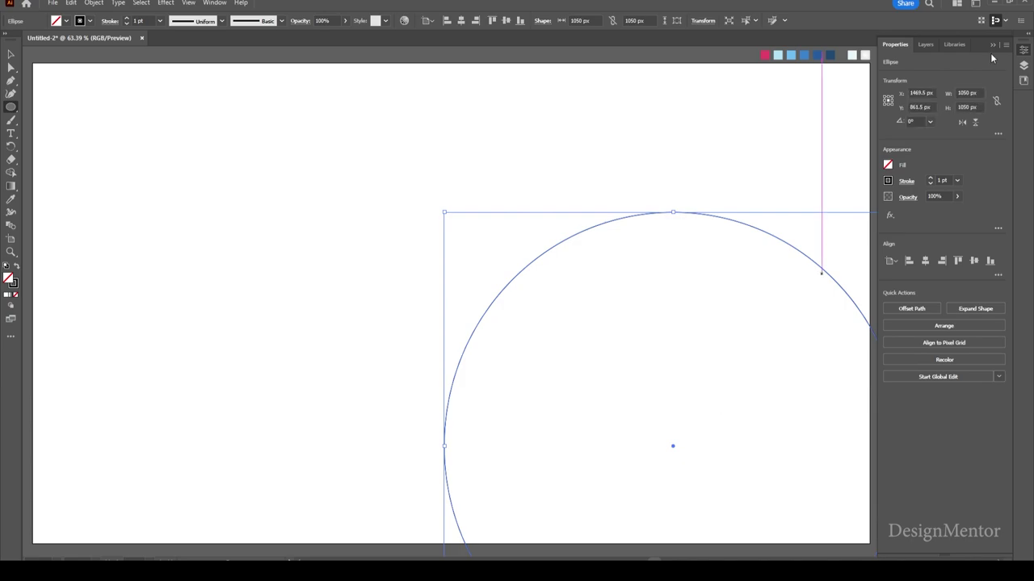
# Step: Centre the circle horizontally and vertically on the artboard and copy it
pyautogui.click(924, 260)
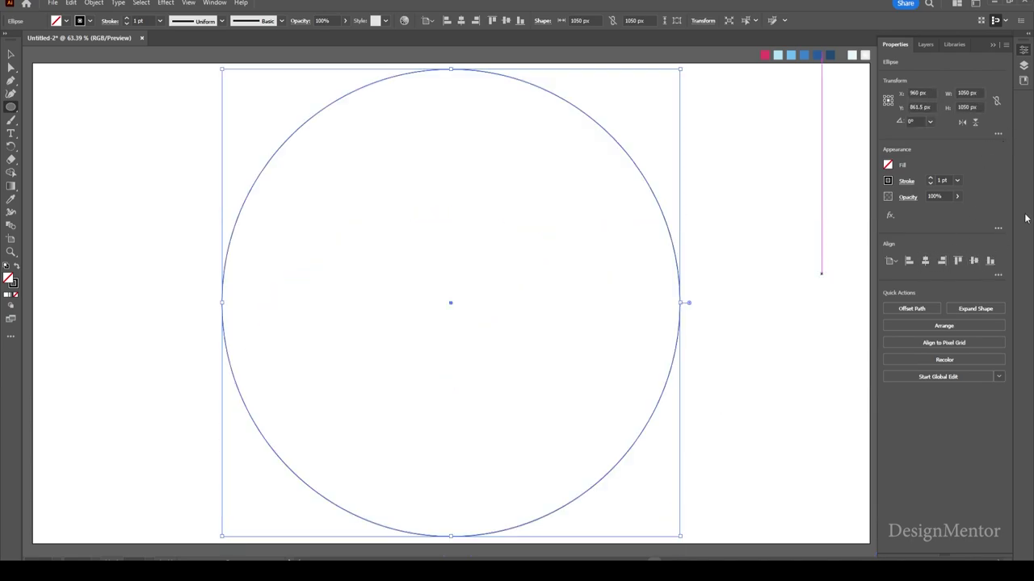
pyautogui.click(973, 260)
pyautogui.press('v')
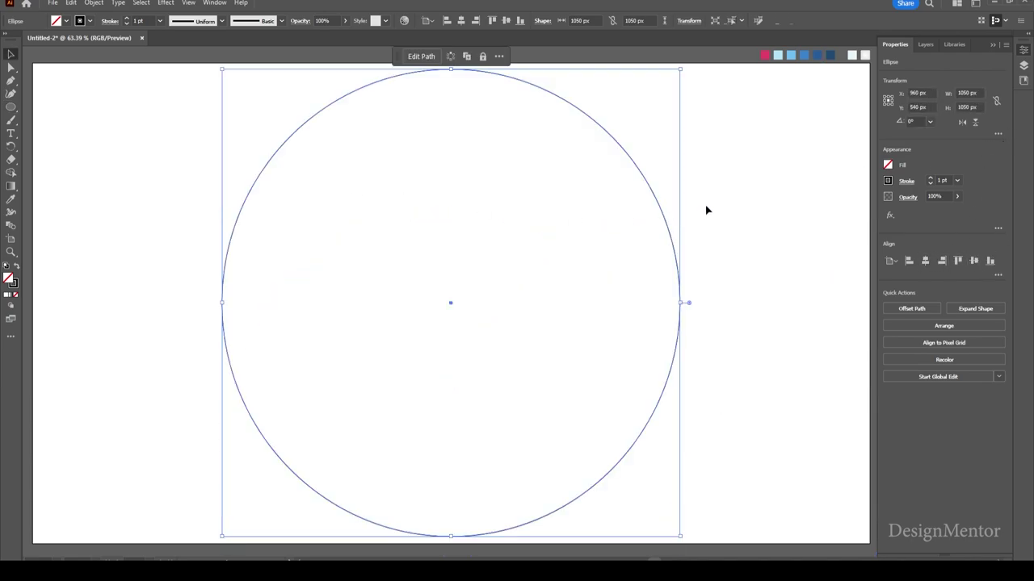
pyautogui.click(462, 181)
pyautogui.moveTo(242, 152); pyautogui.dragTo(316, 226)
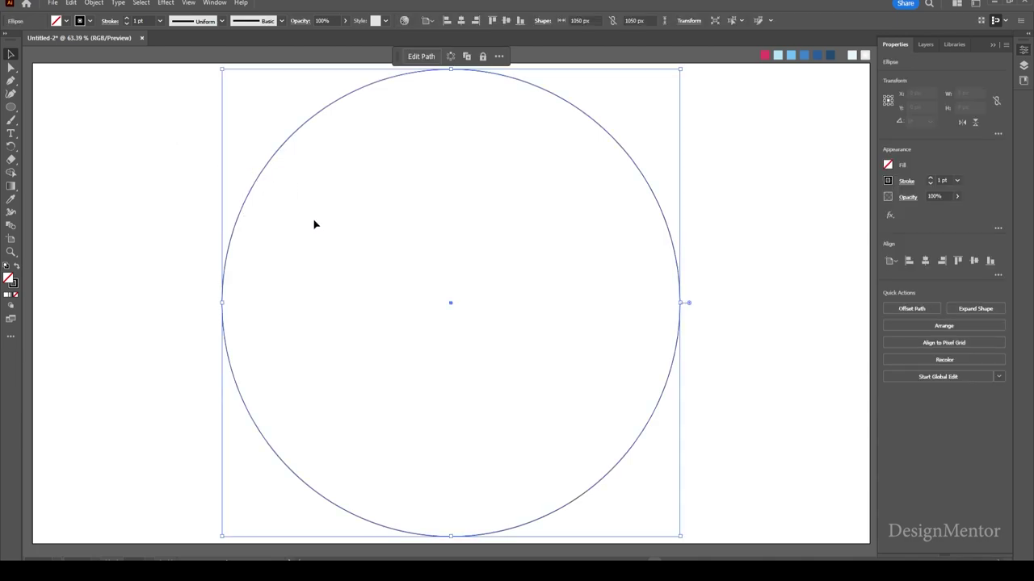
pyautogui.click(72, 3)
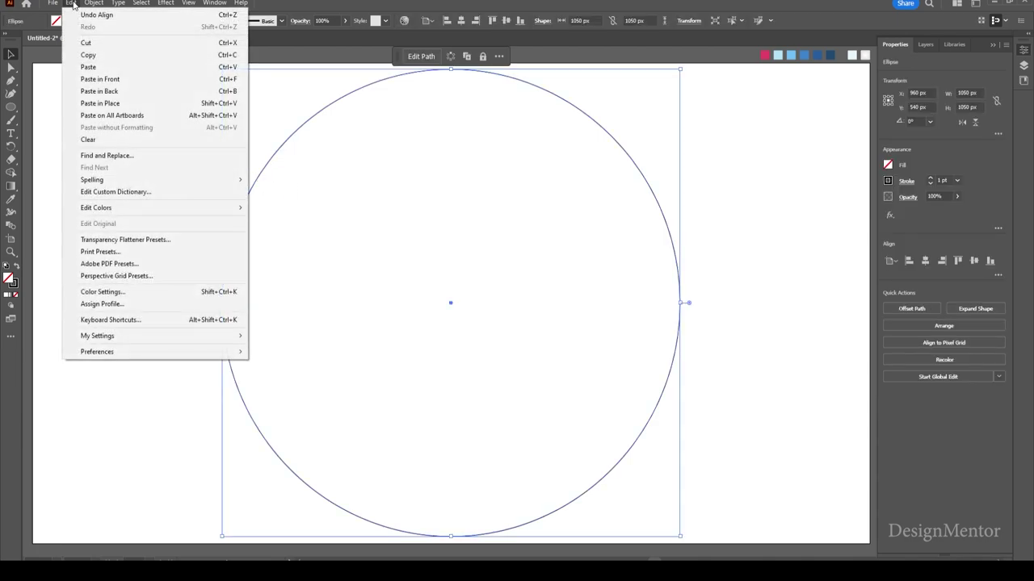
pyautogui.click(89, 55)
pyautogui.click(72, 4)
# Step: Paste a copy in front and resize it to a 950 × 950 px circle
pyautogui.click(103, 79)
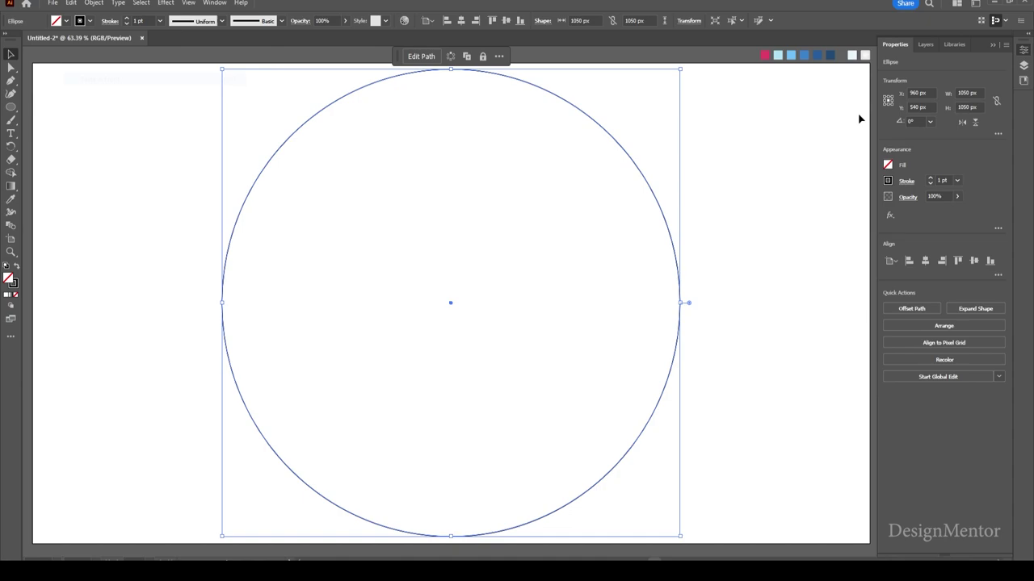
pyautogui.click(969, 94)
pyautogui.write('4')
pyautogui.press('Tab')
pyautogui.write('95')
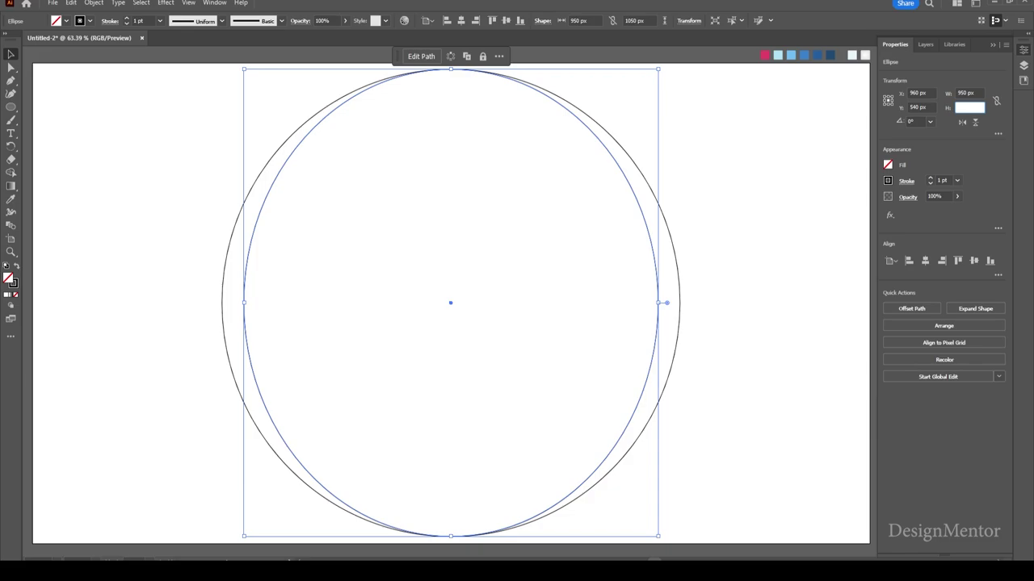
pyautogui.write('0')
pyautogui.press('Return')
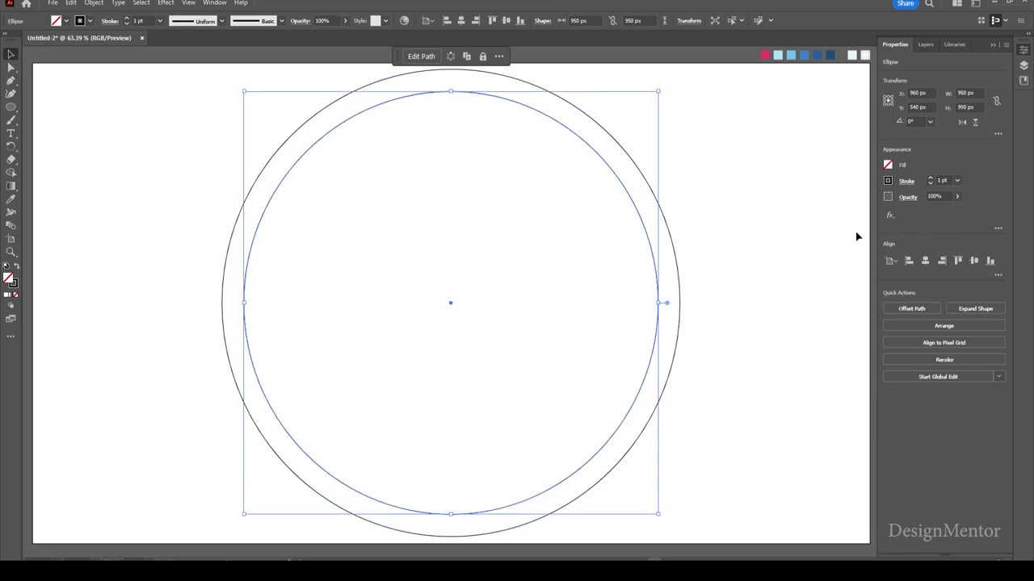
pyautogui.click(336, 143)
pyautogui.click(338, 129)
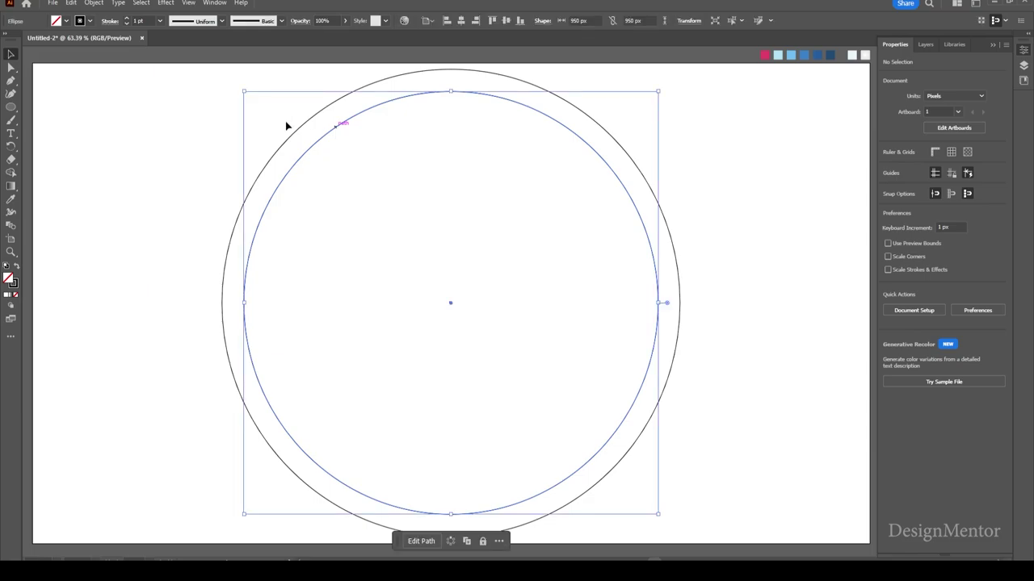
# Step: Copy the 950 px circle, paste it in front, and resize it to 850 px
pyautogui.click(71, 2)
pyautogui.click(89, 56)
pyautogui.click(73, 3)
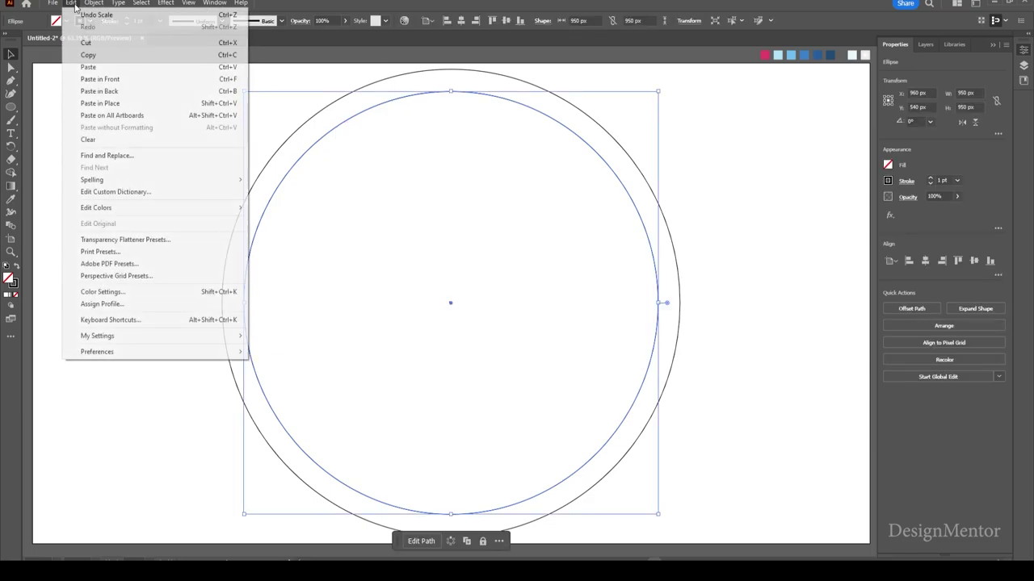
pyautogui.click(112, 81)
pyautogui.click(967, 93)
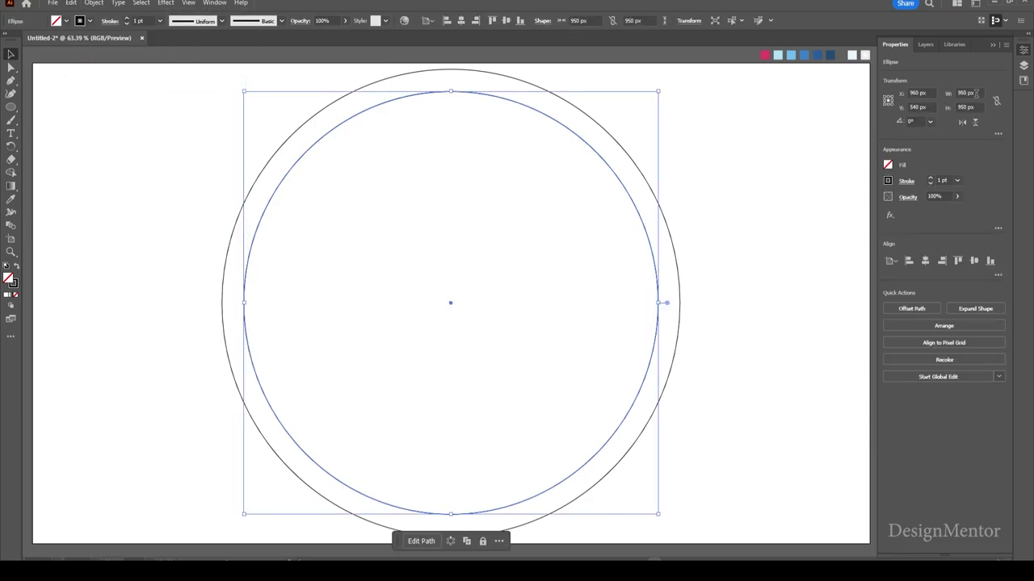
pyautogui.write('4')
pyautogui.press('Tab')
pyautogui.write('8')
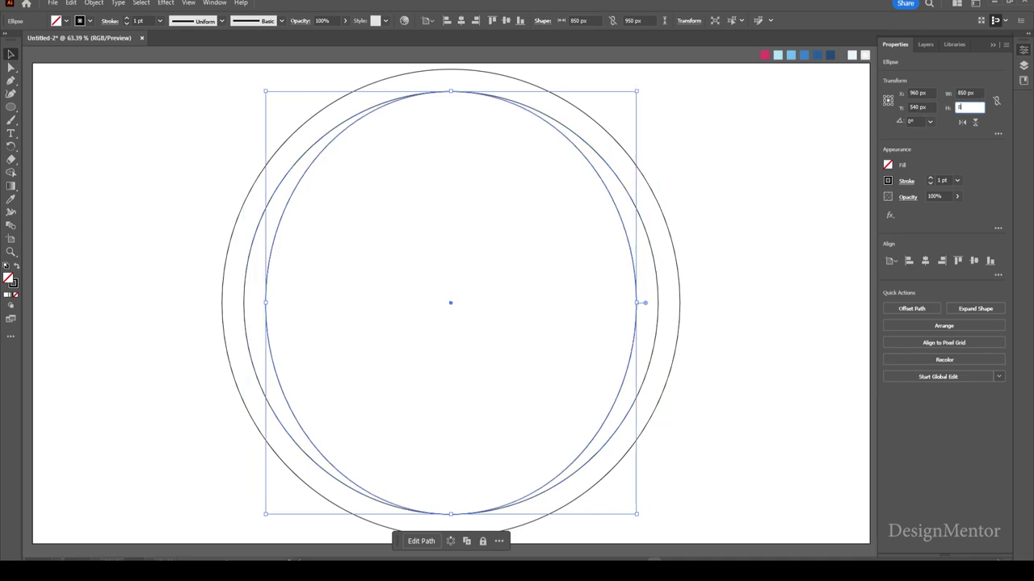
pyautogui.press('Return')
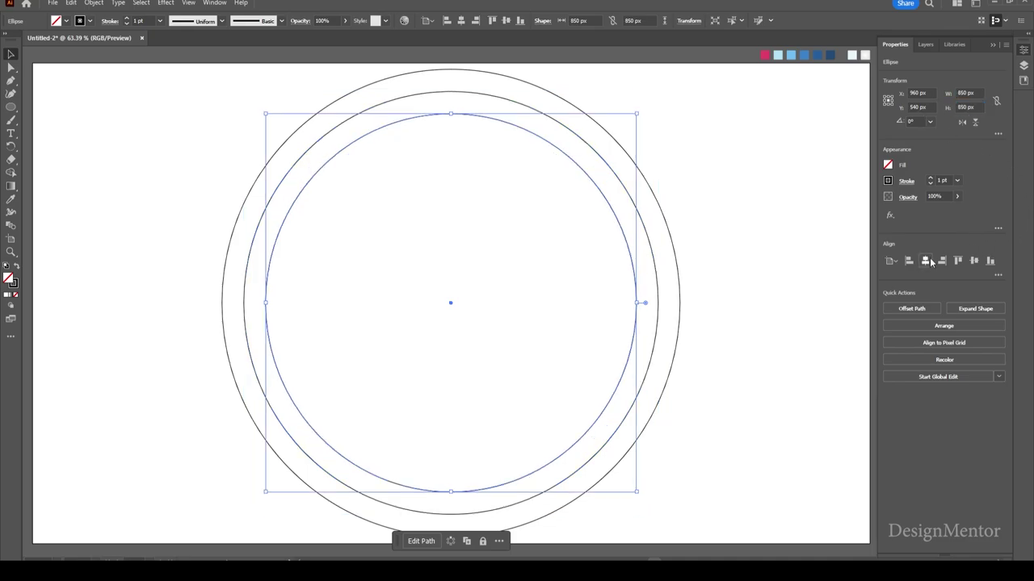
# Step: Paste another copy in front and resize it to 800 px, then 750 px
pyautogui.click(71, 4)
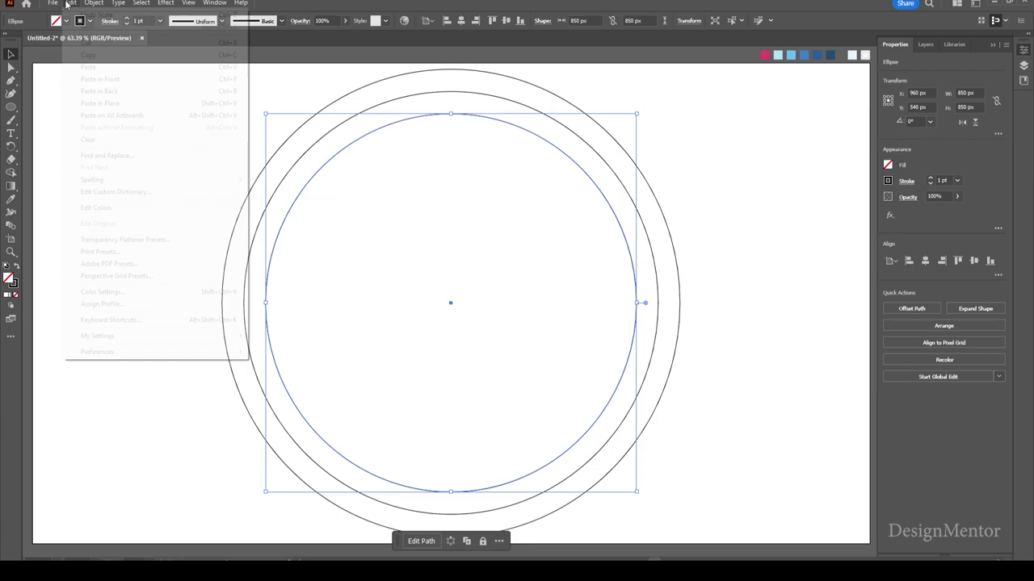
pyautogui.click(88, 55)
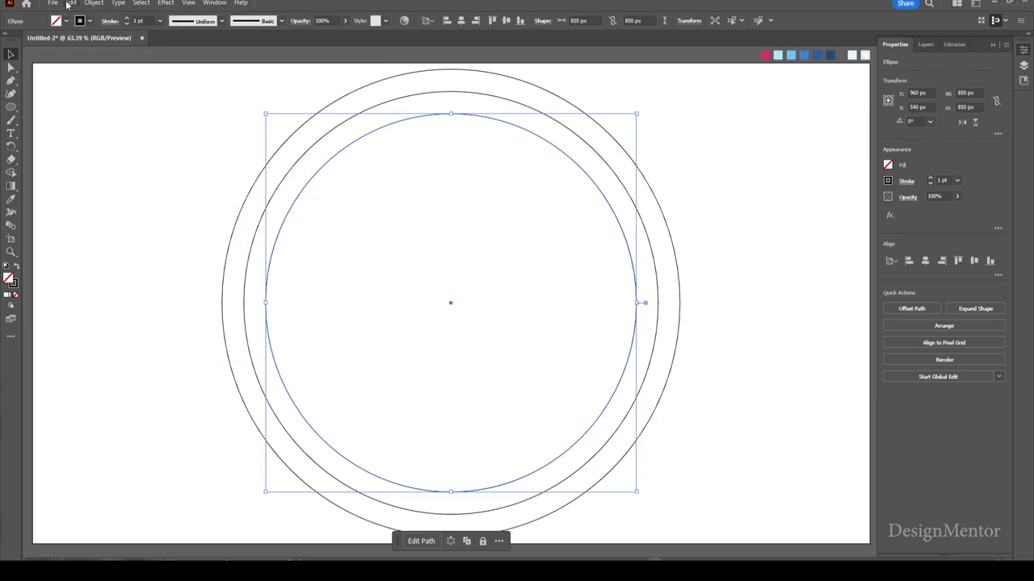
pyautogui.click(71, 4)
pyautogui.click(100, 79)
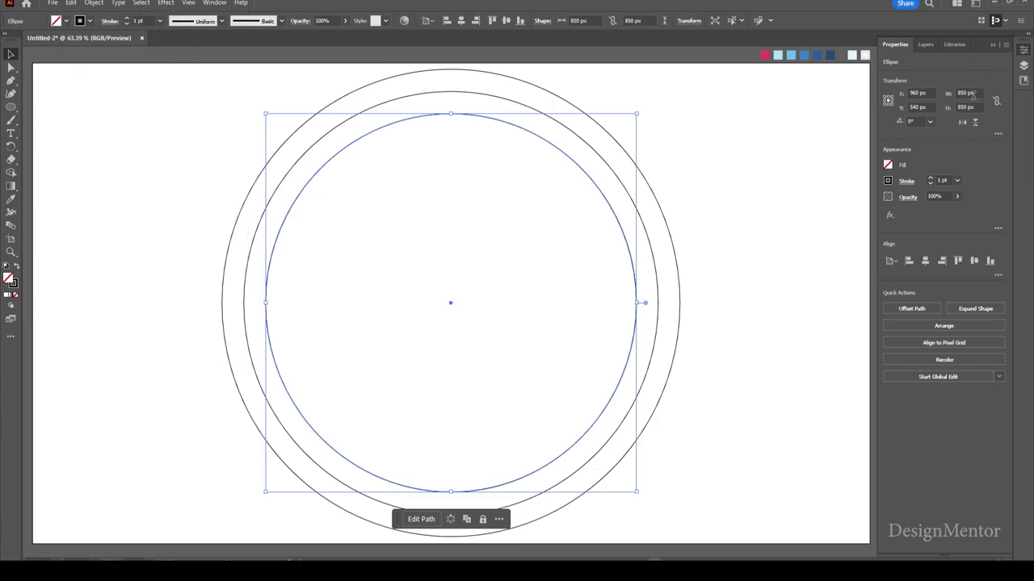
pyautogui.click(976, 94)
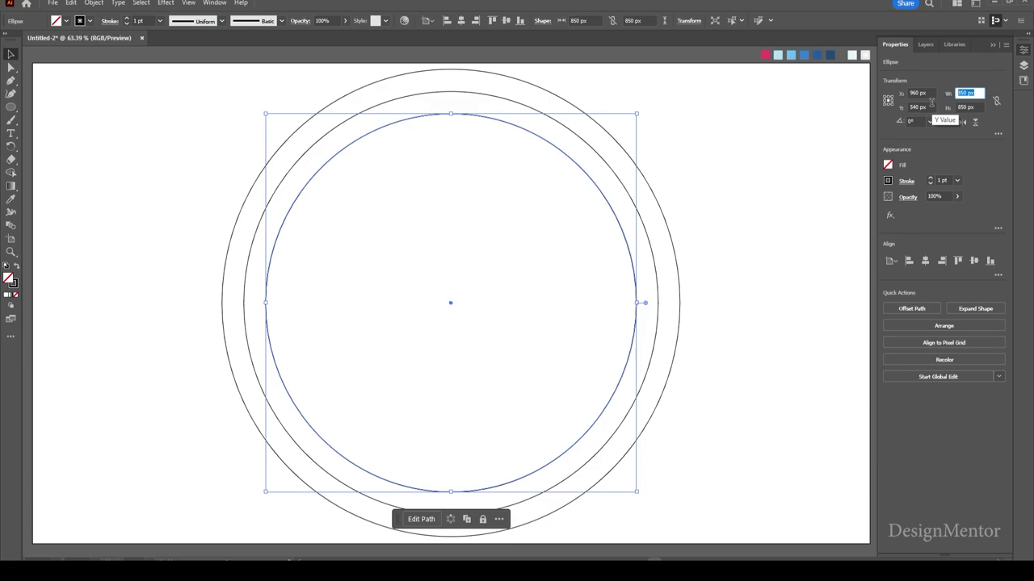
pyautogui.write('800')
pyautogui.press('Tab')
pyautogui.write('800')
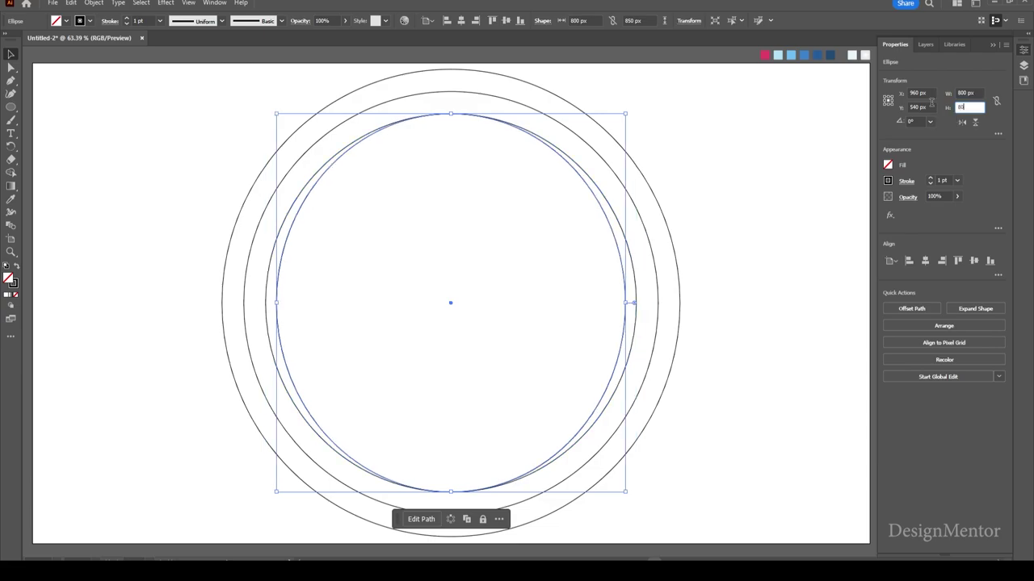
pyautogui.press('Return')
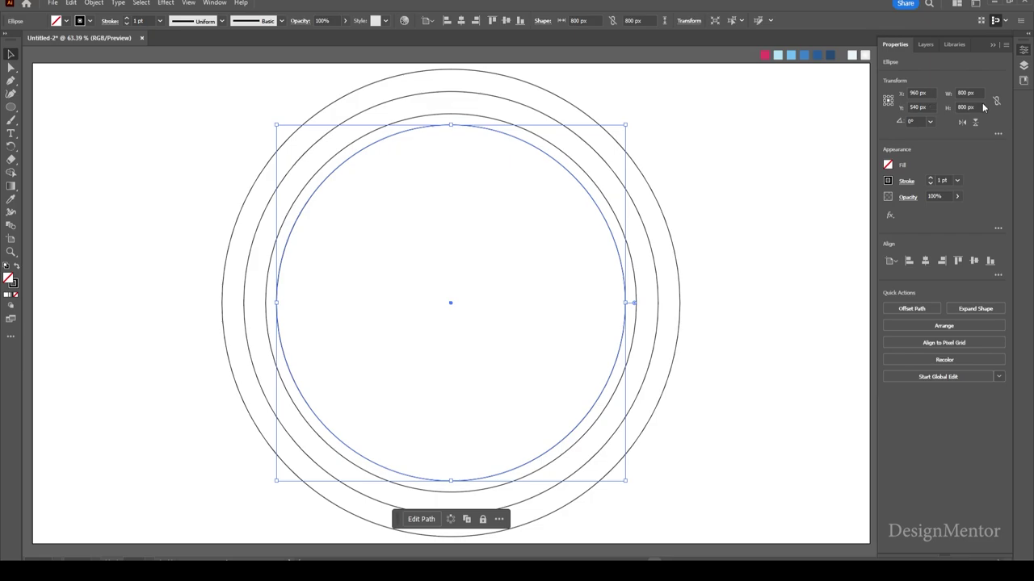
pyautogui.click(973, 93)
pyautogui.write('750')
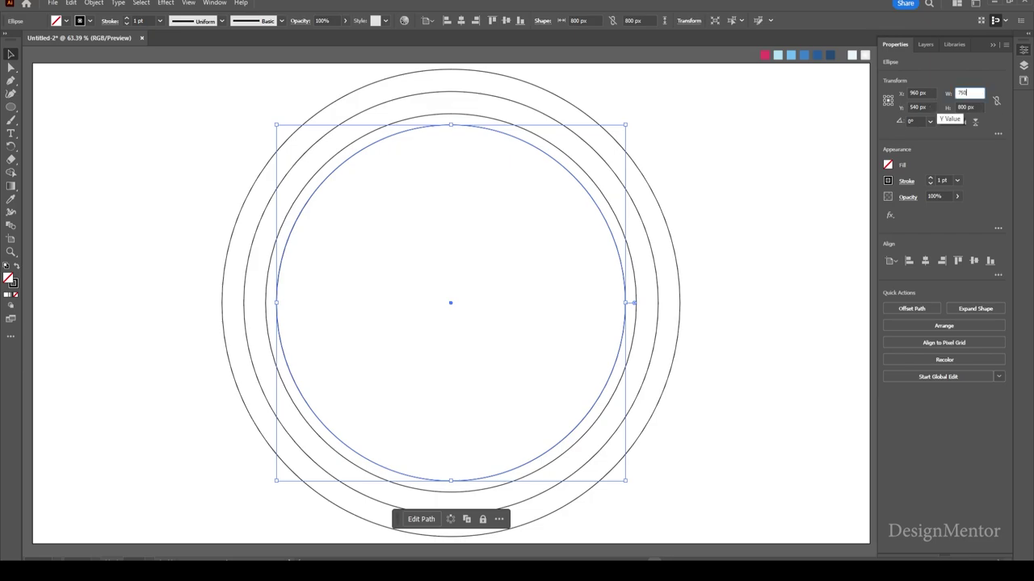
pyautogui.press('Tab')
pyautogui.press('Return')
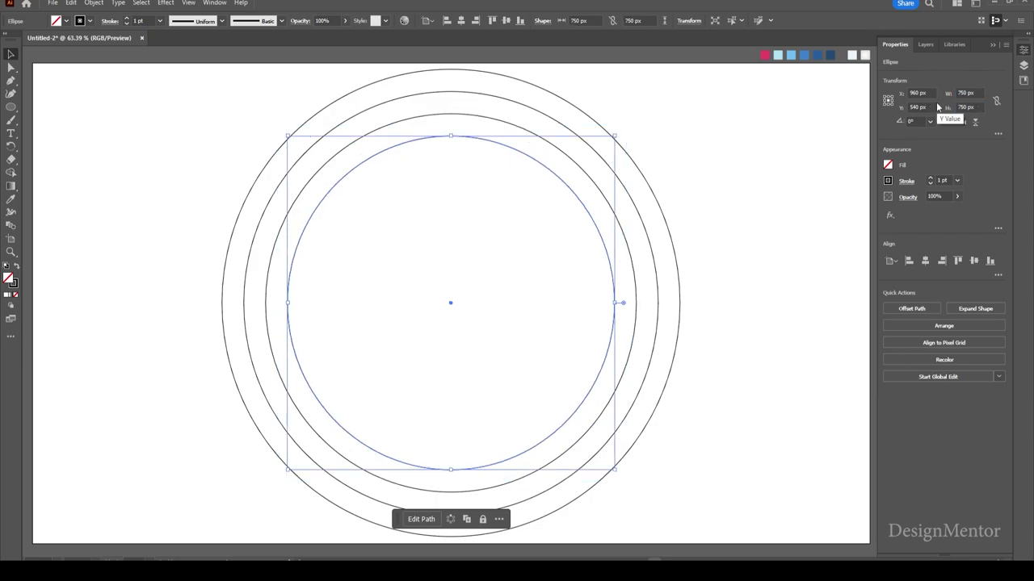
# Step: Paste a copy of the 750 px circle in front and resize it to 650 × 650 px
pyautogui.click(72, 3)
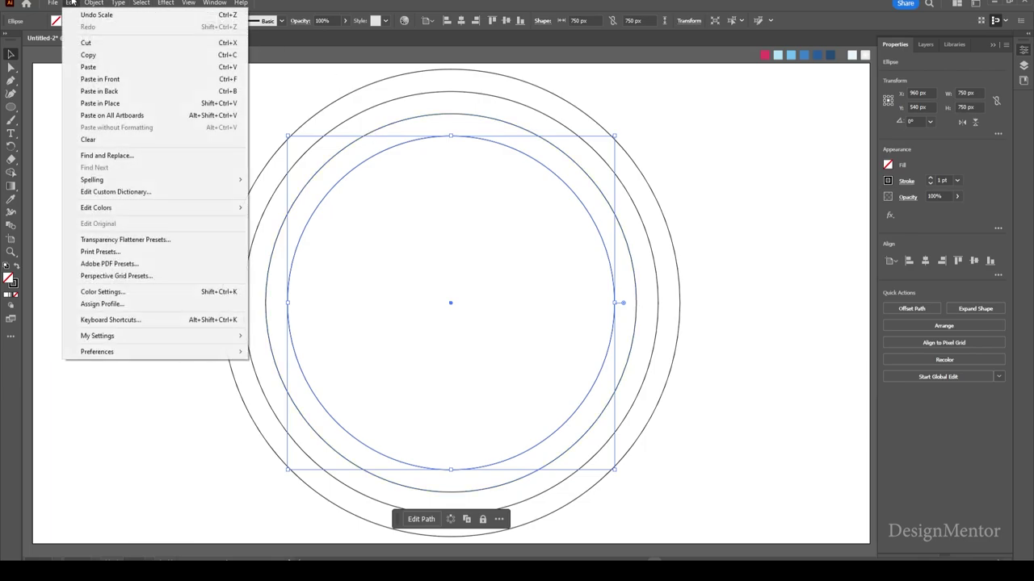
pyautogui.click(104, 55)
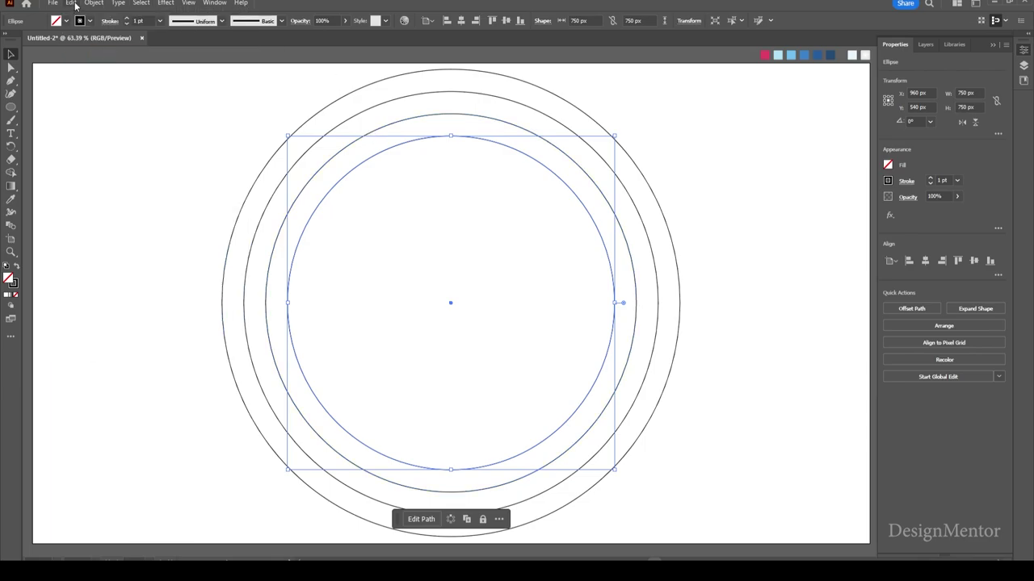
pyautogui.click(72, 3)
pyautogui.click(89, 77)
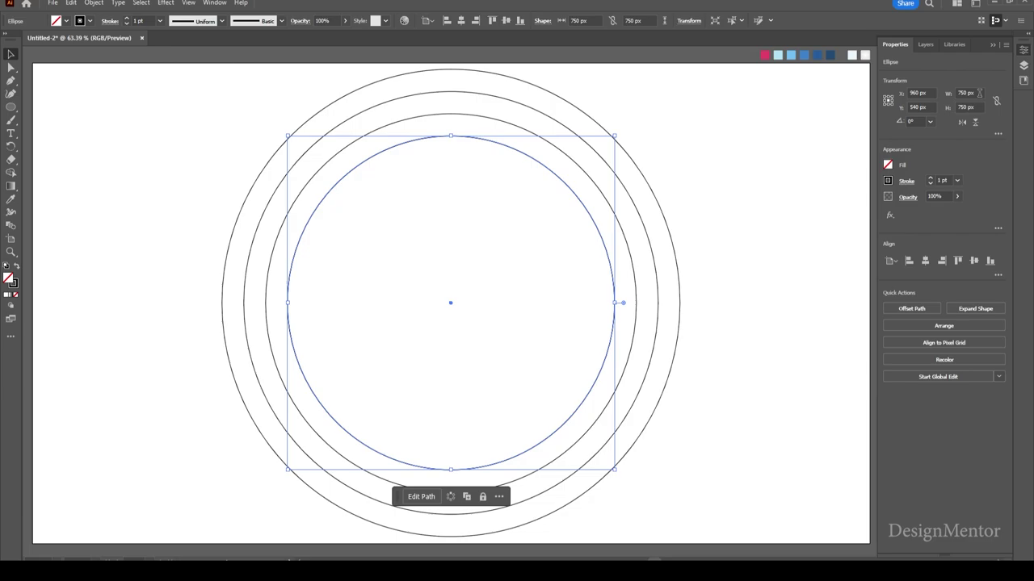
pyautogui.click(966, 93)
pyautogui.write('650')
pyautogui.press('Tab')
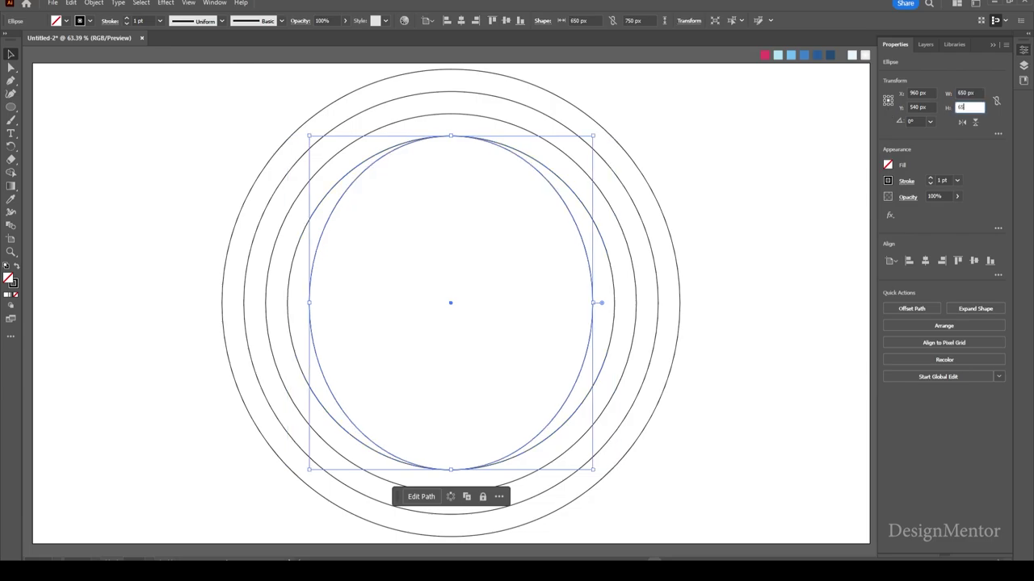
pyautogui.write('650')
pyautogui.press('Return')
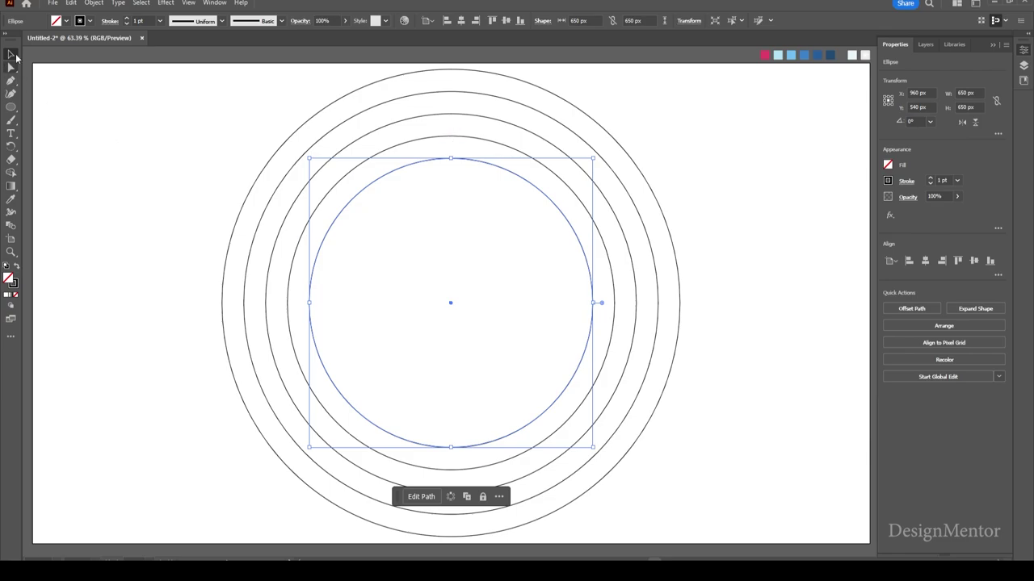
# Step: Paste a copy of the 650 px circle in front and resize it to 550 px
pyautogui.click(71, 3)
pyautogui.click(89, 55)
pyautogui.click(71, 4)
pyautogui.click(100, 79)
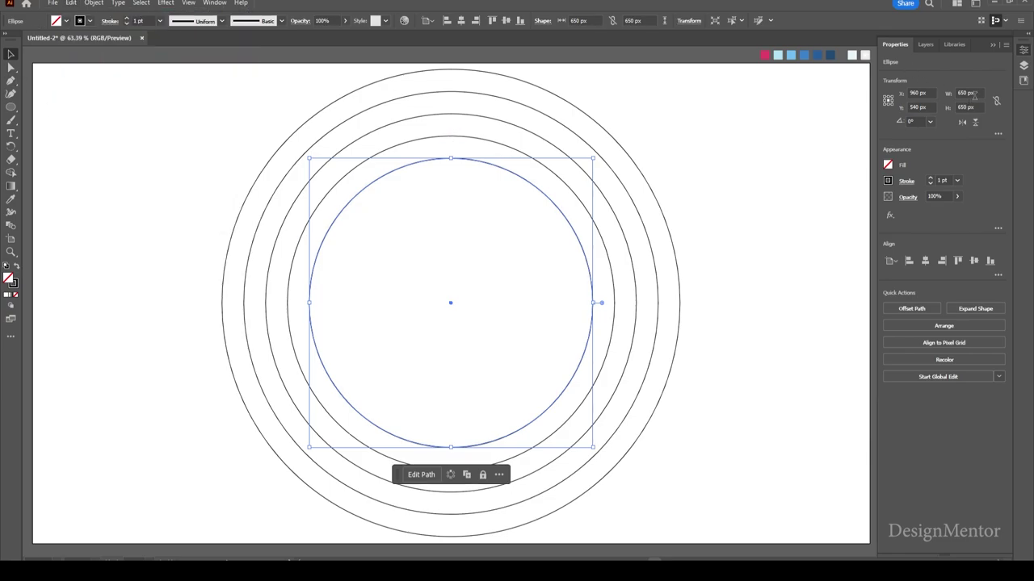
pyautogui.click(969, 93)
pyautogui.write('550')
pyautogui.press('Tab')
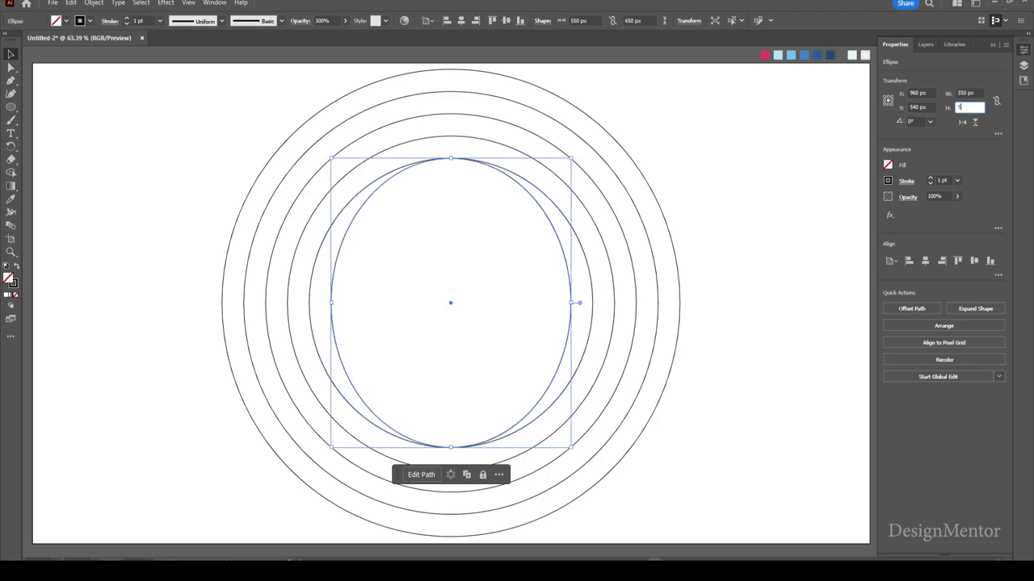
pyautogui.press('Return')
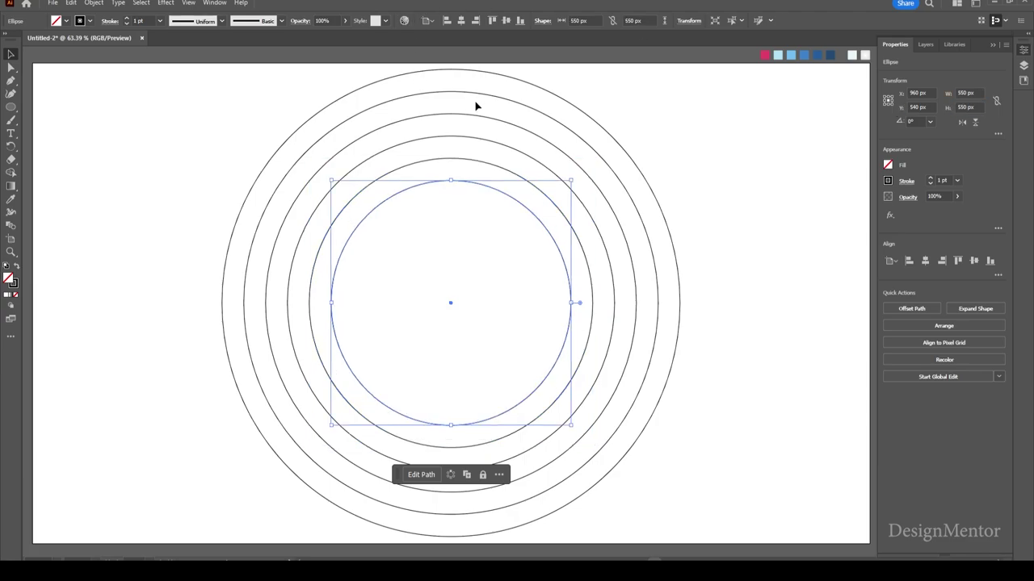
# Step: Draw a full-height vertical line and centre it on the artboard at X 960, Y 540
pyautogui.click(721, 224)
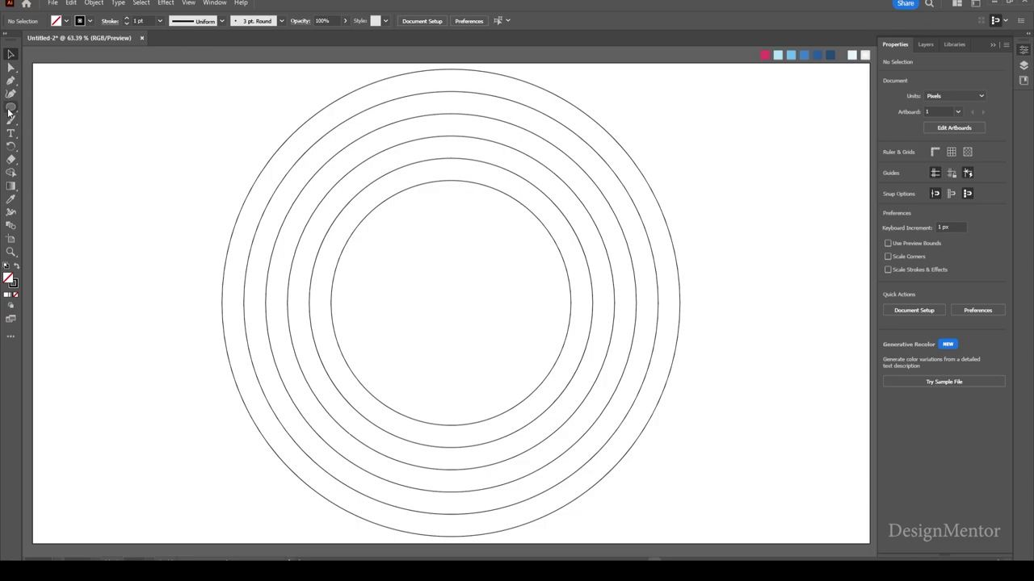
pyautogui.moveTo(10, 108)
pyautogui.mouseDown()
pyautogui.moveTo(51, 121)
pyautogui.moveTo(53, 159)
pyautogui.mouseUp()
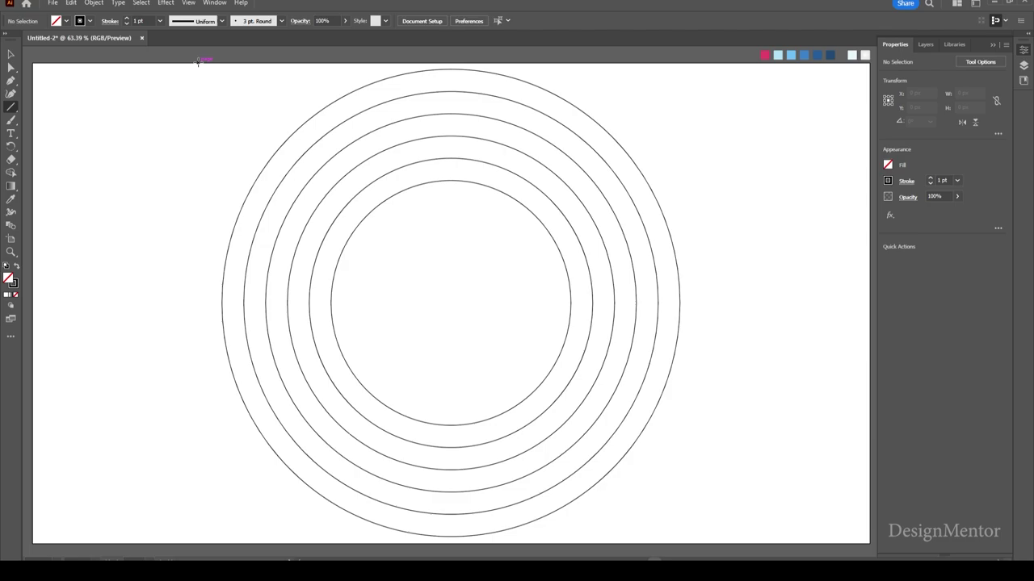
pyautogui.moveTo(198, 62)
pyautogui.mouseDown()
pyautogui.moveTo(189, 538)
pyautogui.moveTo(198, 542)
pyautogui.mouseUp()
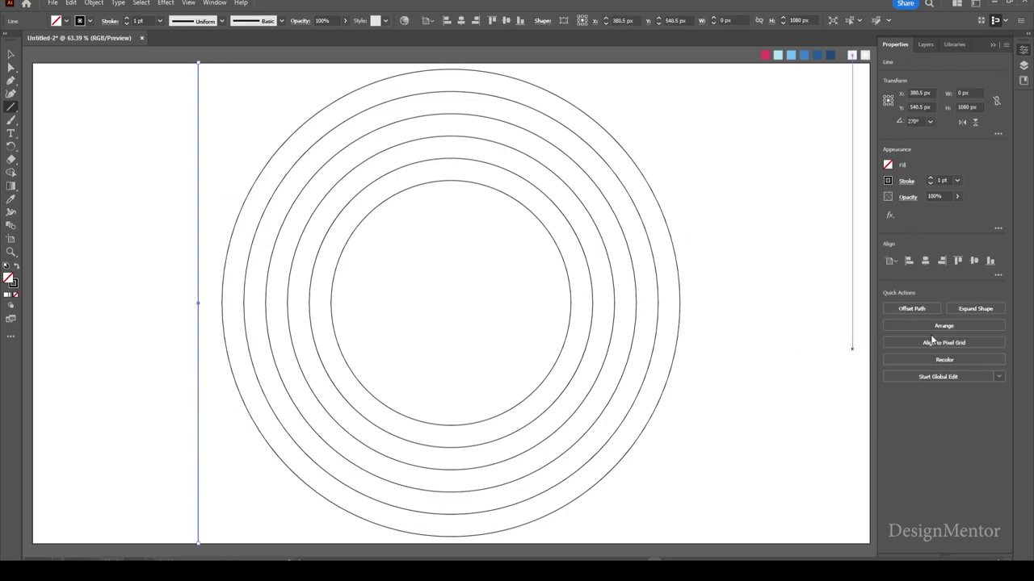
pyautogui.click(926, 261)
pyautogui.click(974, 261)
pyautogui.press('v')
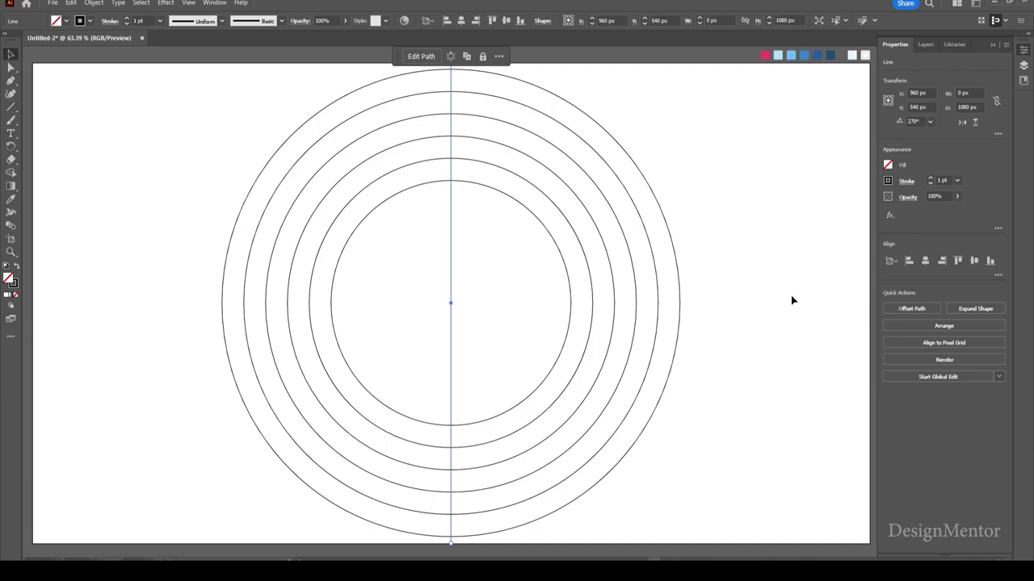
pyautogui.click(792, 300)
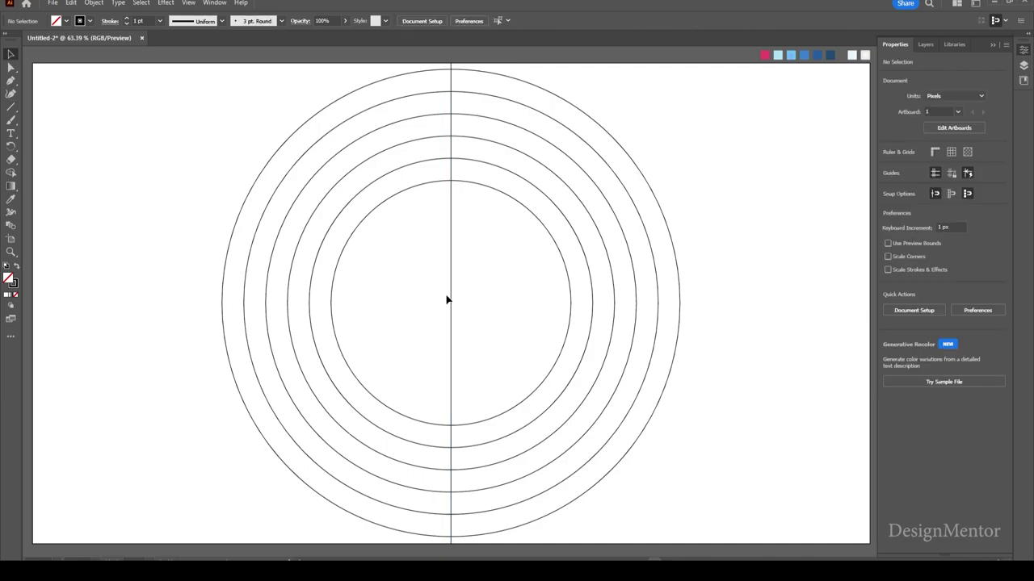
# Step: Duplicate the vertical centre line in place with Copy and Paste in Front
pyautogui.click(819, 224)
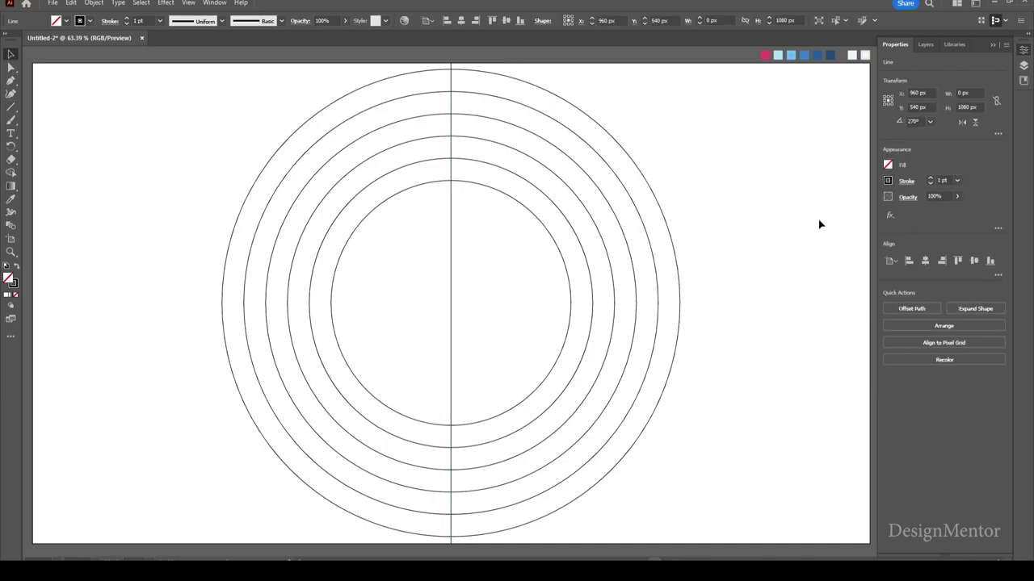
pyautogui.click(450, 261)
pyautogui.click(71, 4)
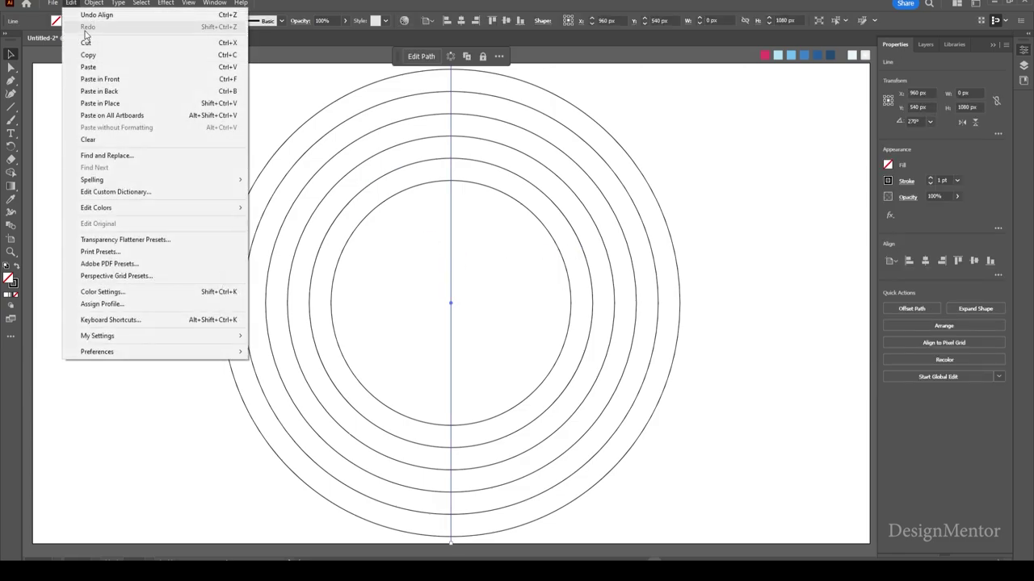
pyautogui.click(89, 55)
pyautogui.click(71, 3)
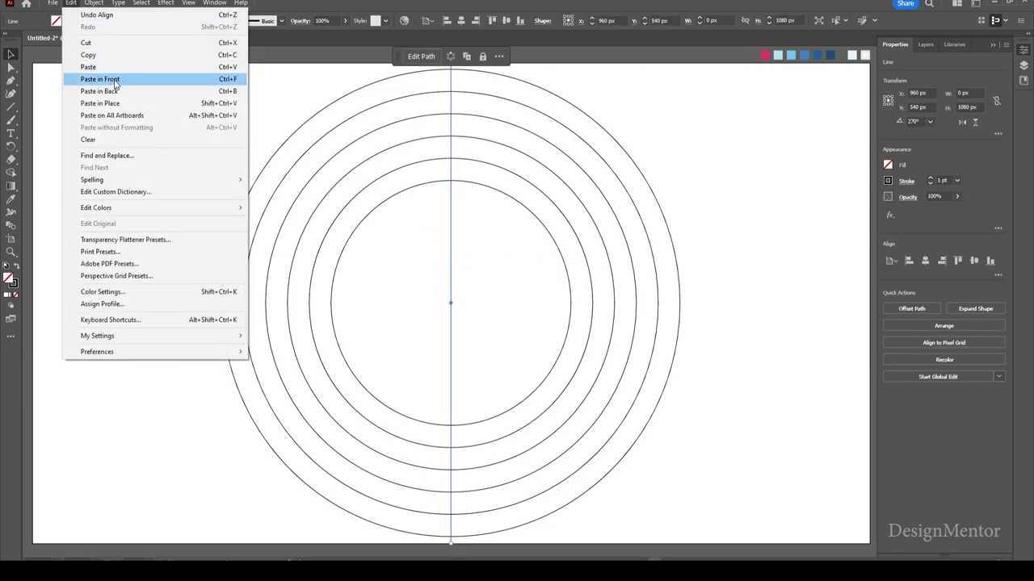
pyautogui.click(115, 83)
# Step: Rotate the duplicated line 45° into a diagonal through the centre
pyautogui.press('e')
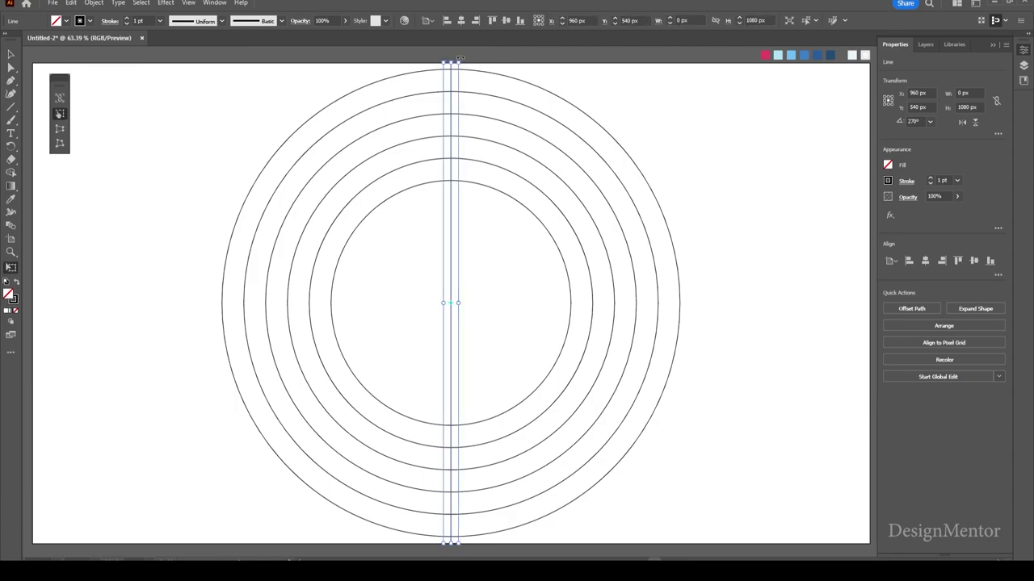
pyautogui.moveTo(459, 58); pyautogui.dragTo(620, 134)
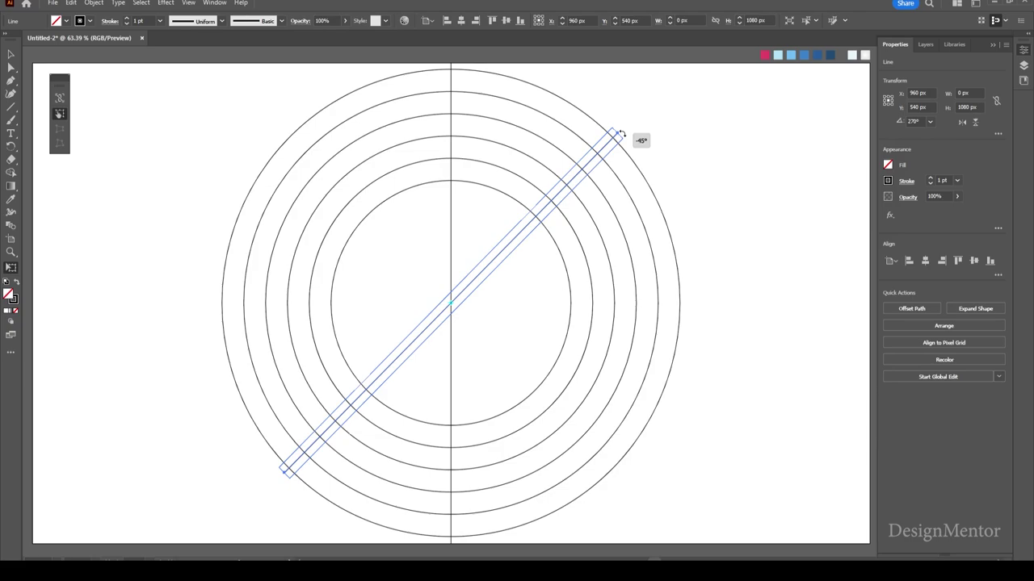
pyautogui.moveTo(620, 134); pyautogui.dragTo(642, 159)
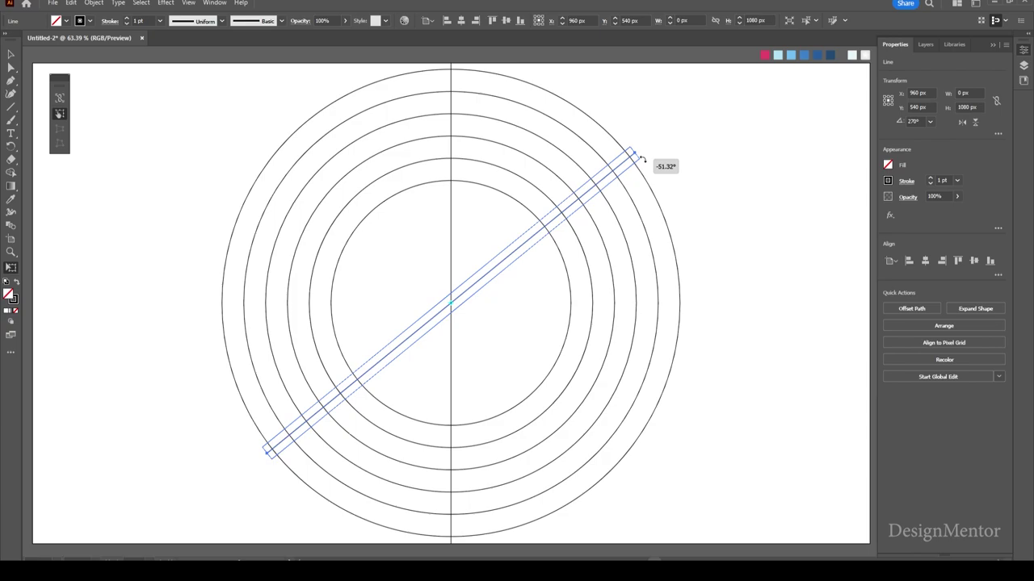
pyautogui.moveTo(641, 159); pyautogui.dragTo(650, 175)
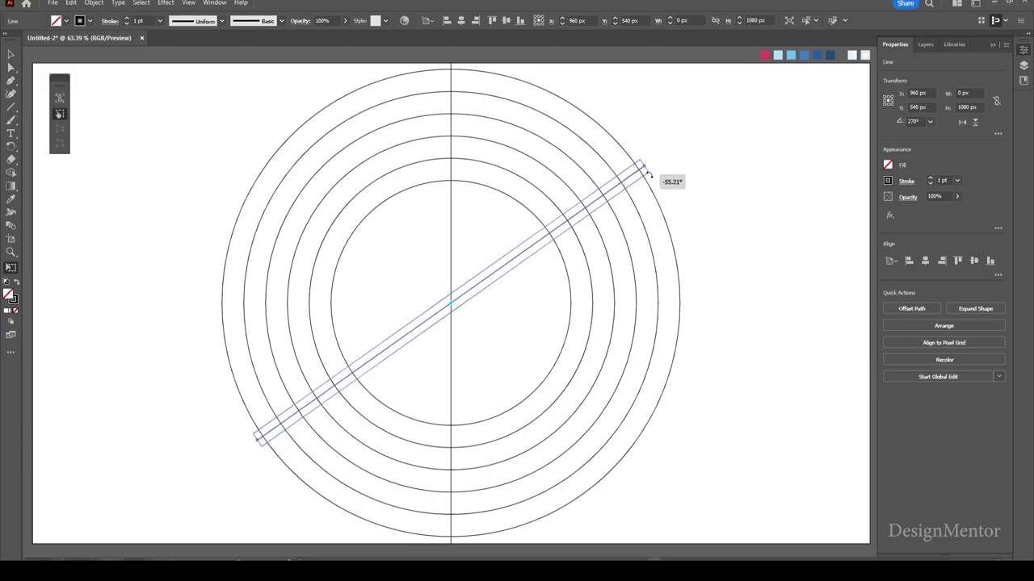
pyautogui.press('shift')
pyautogui.moveTo(648, 175); pyautogui.dragTo(648, 175)
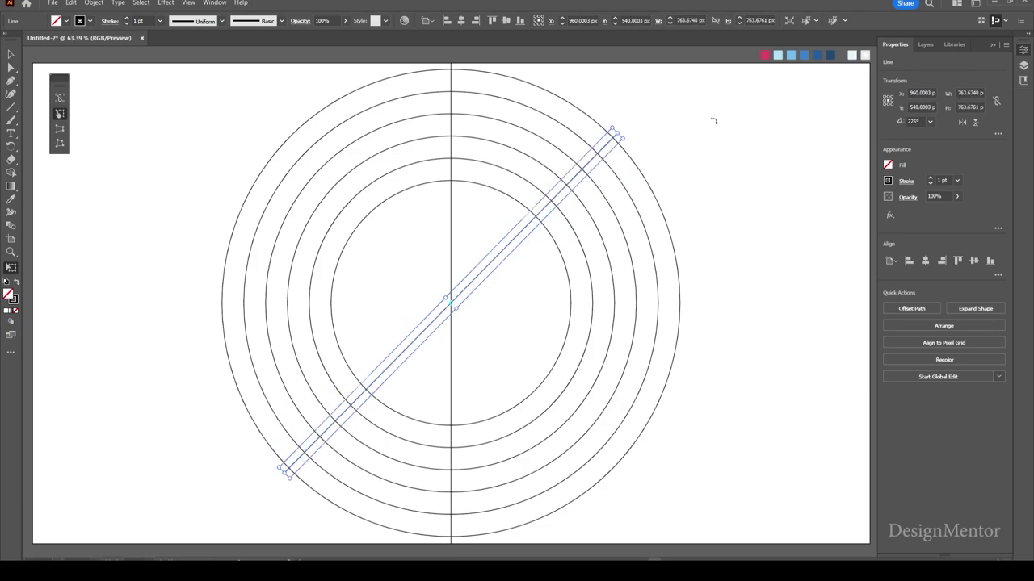
pyautogui.press('v')
pyautogui.click(713, 120)
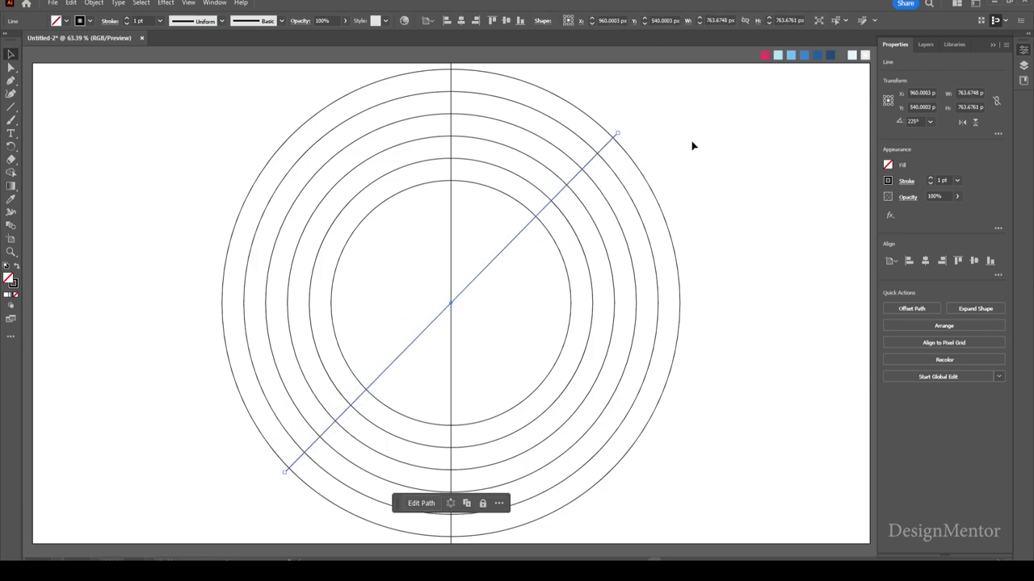
# Step: Duplicate the diagonal in place and rotate the copy 90° into the opposite diagonal
pyautogui.click(614, 138)
pyautogui.click(71, 3)
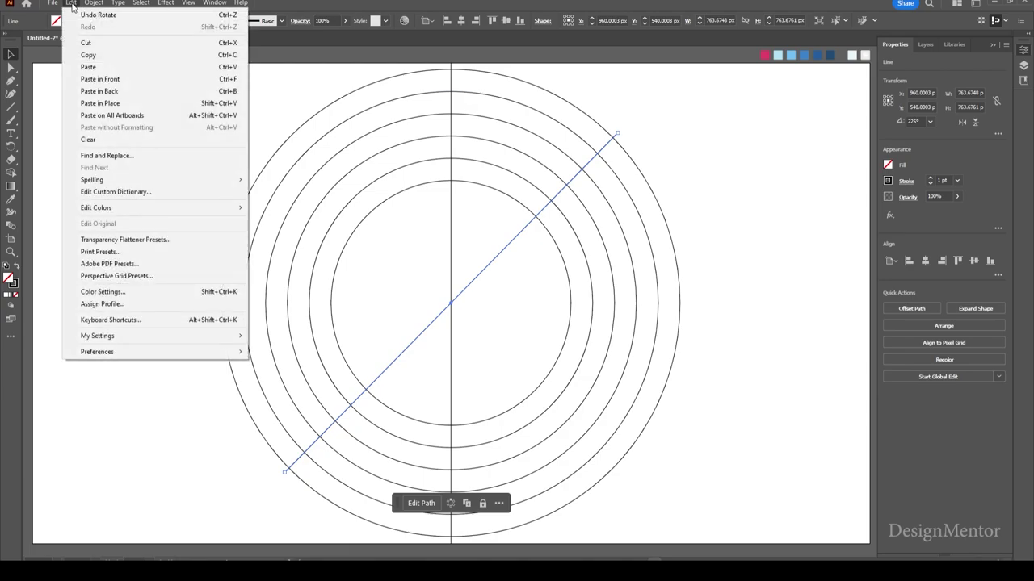
pyautogui.click(88, 54)
pyautogui.click(72, 3)
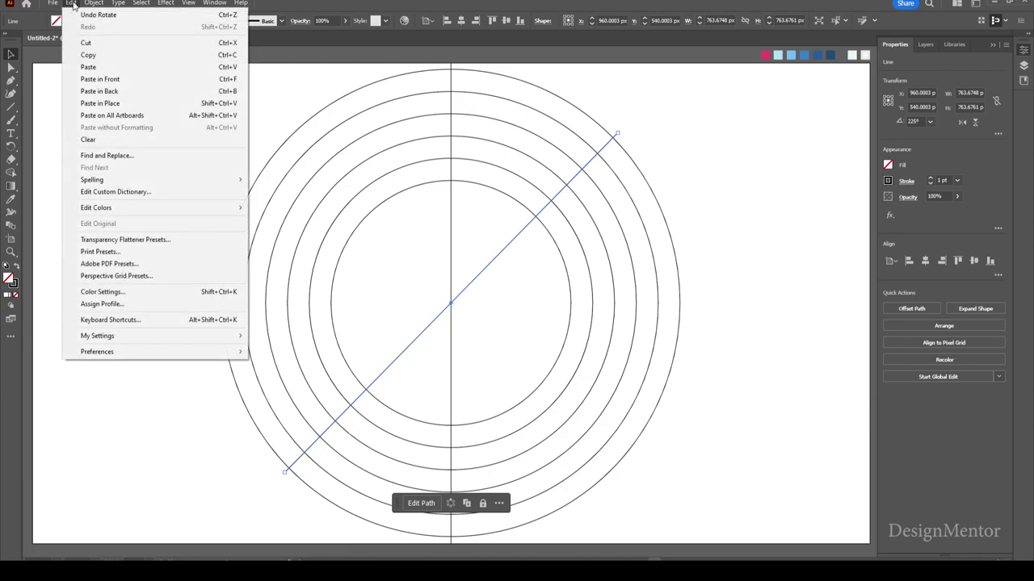
pyautogui.click(103, 79)
pyautogui.press('e')
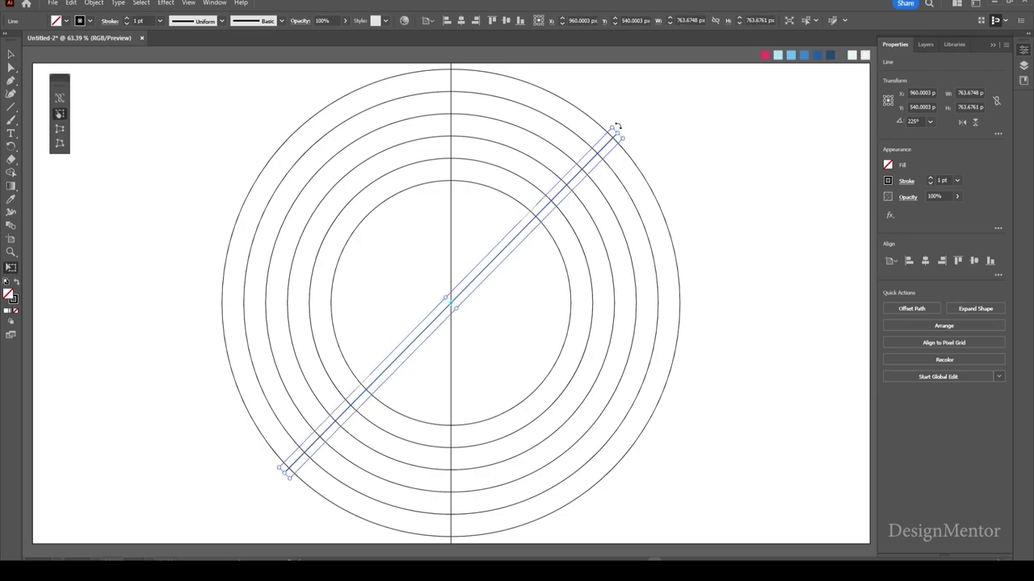
pyautogui.moveTo(629, 119); pyautogui.dragTo(717, 410)
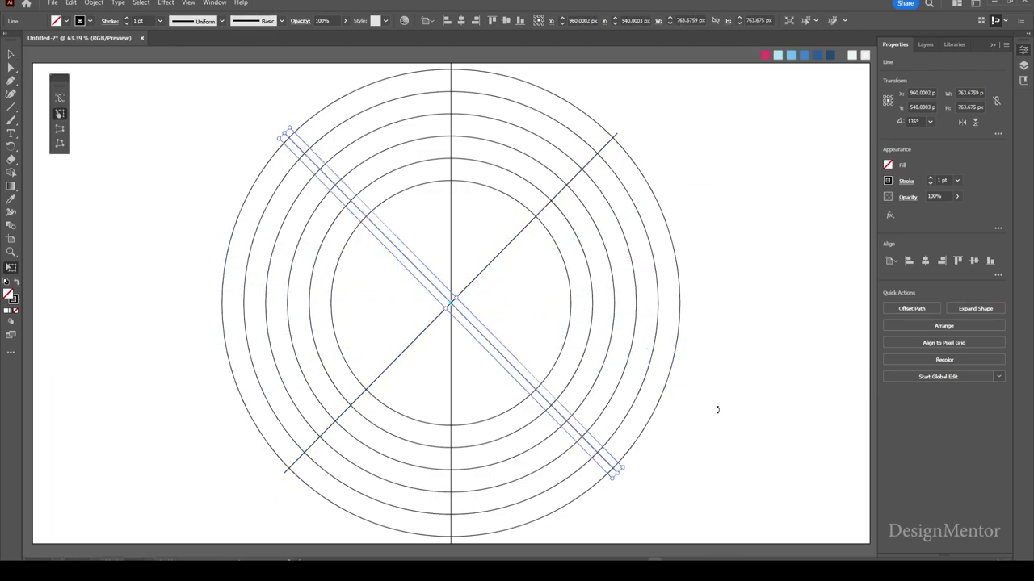
pyautogui.press('v')
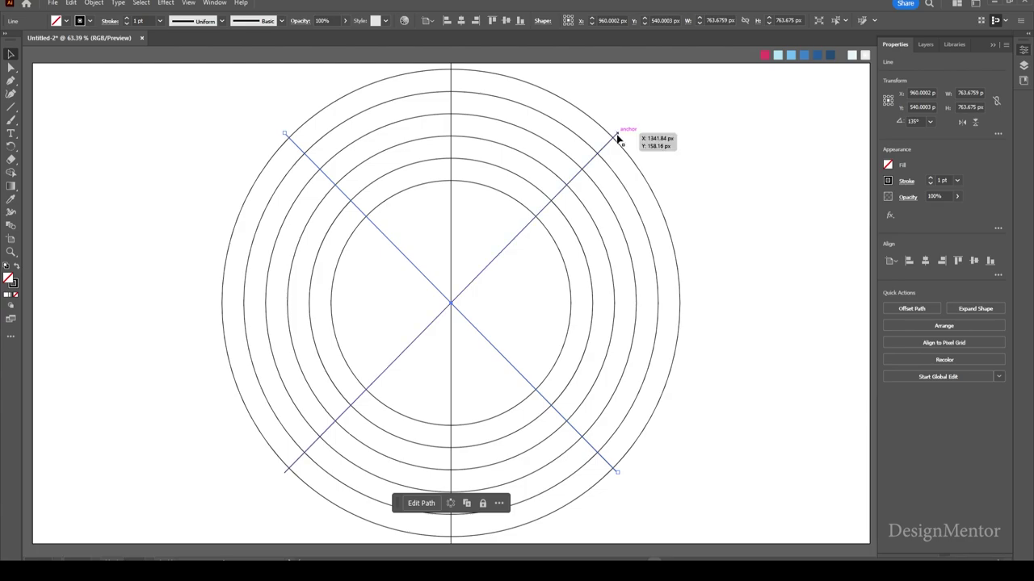
# Step: Rotate both diagonals together by about 10° around the centre
pyautogui.keyDown('shift'); pyautogui.click(617, 136); pyautogui.keyUp('shift')
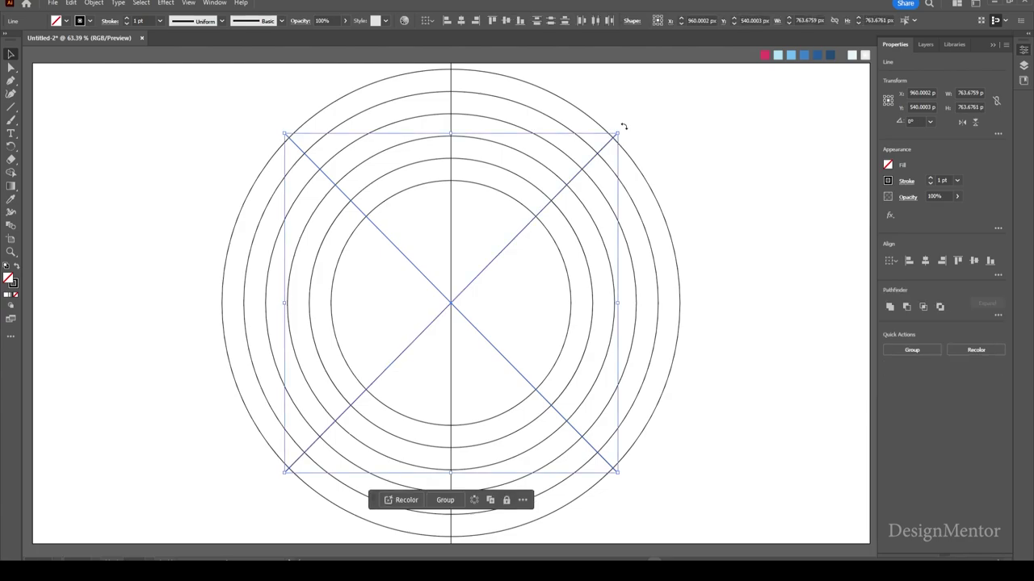
pyautogui.moveTo(622, 127); pyautogui.dragTo(647, 161)
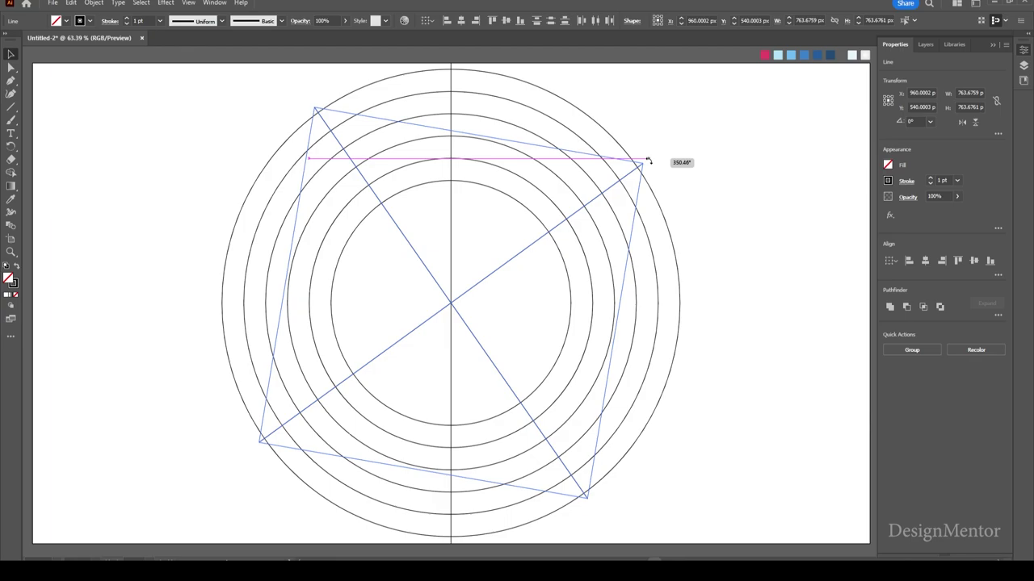
pyautogui.moveTo(647, 161); pyautogui.dragTo(650, 163)
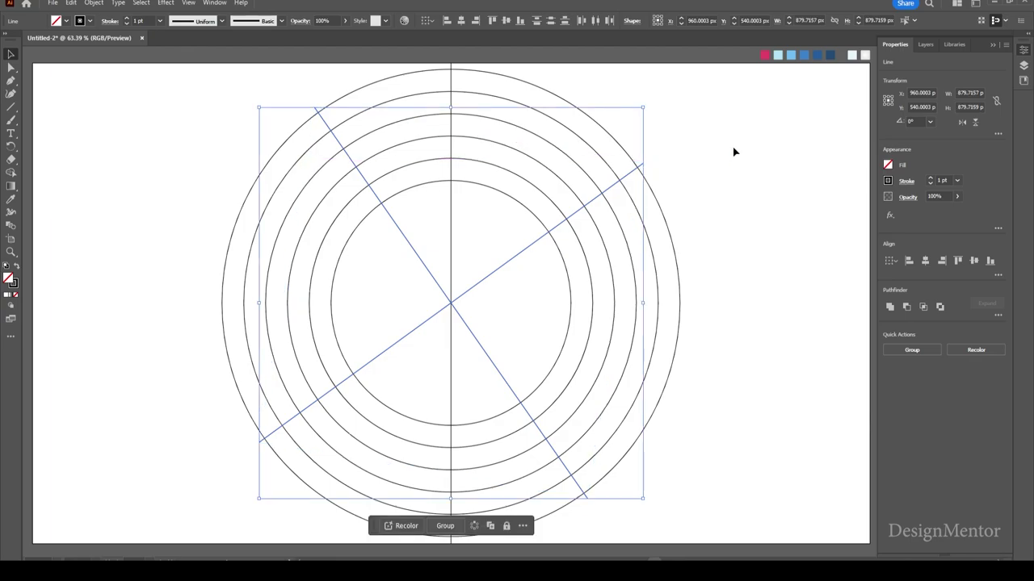
pyautogui.click(721, 183)
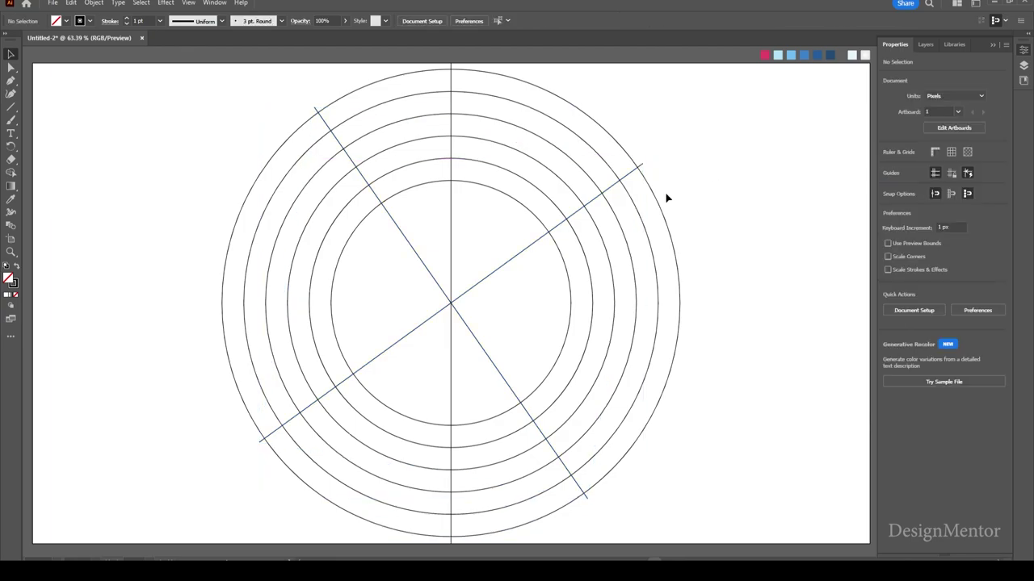
# Step: With Shape Builder, merge the upper and right wedges, trim the right outer arc, and extend the lower wedge
pyautogui.moveTo(243, 108); pyautogui.dragTo(693, 468)
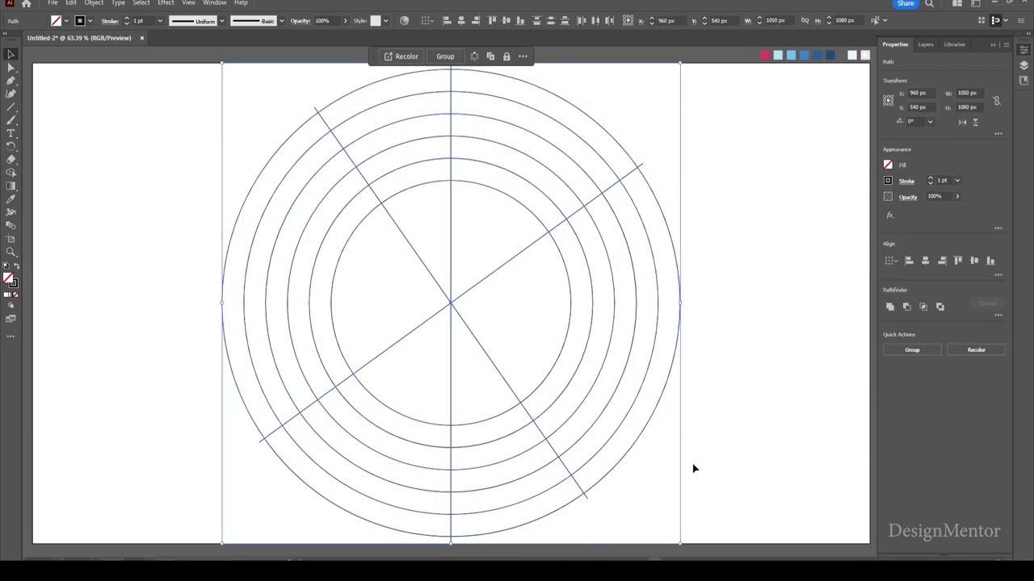
pyautogui.click(12, 173)
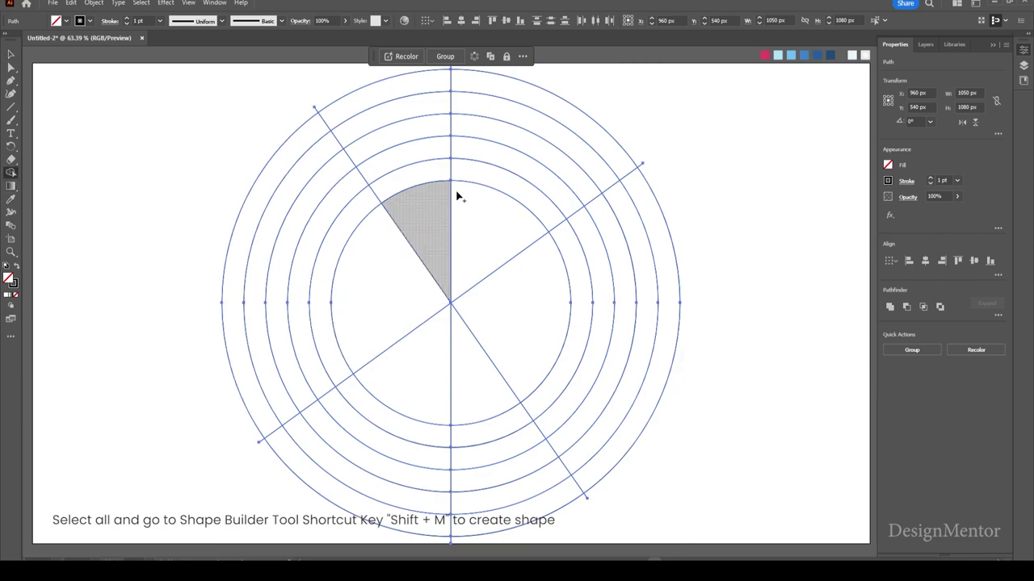
pyautogui.moveTo(475, 233); pyautogui.dragTo(534, 106)
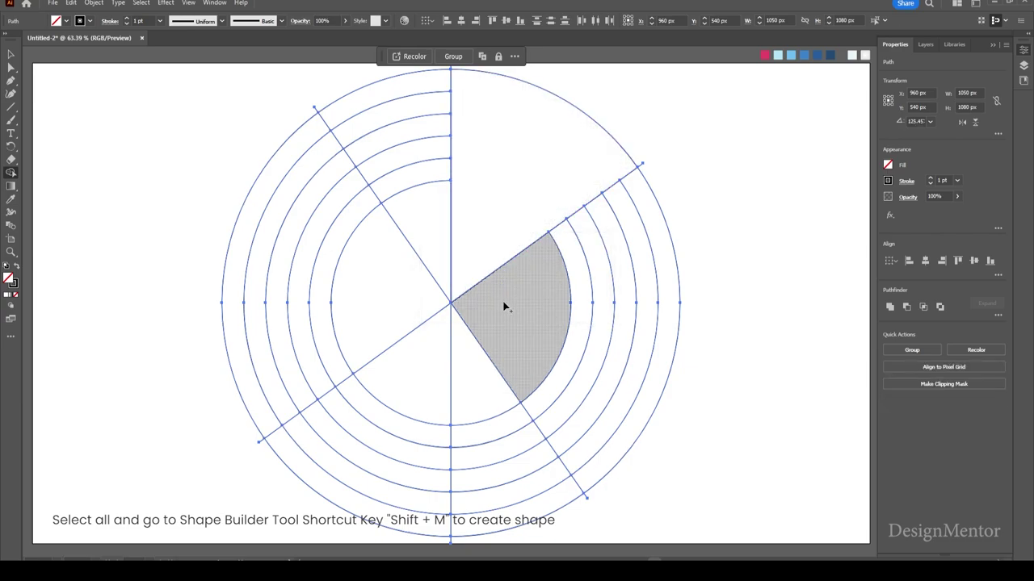
pyautogui.moveTo(504, 307); pyautogui.dragTo(643, 318)
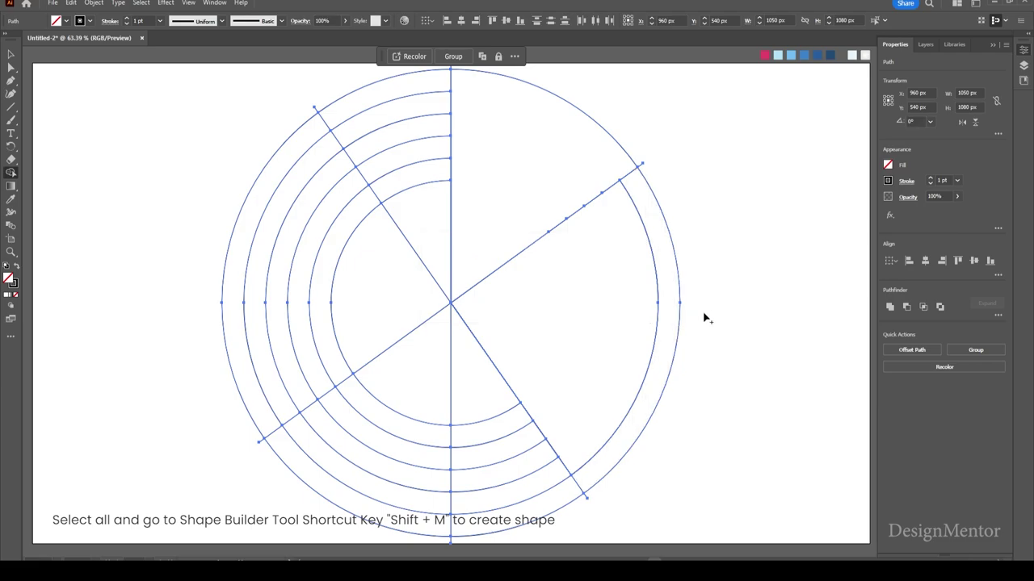
pyautogui.keyDown('alt'); pyautogui.click(672, 314); pyautogui.keyUp('alt')
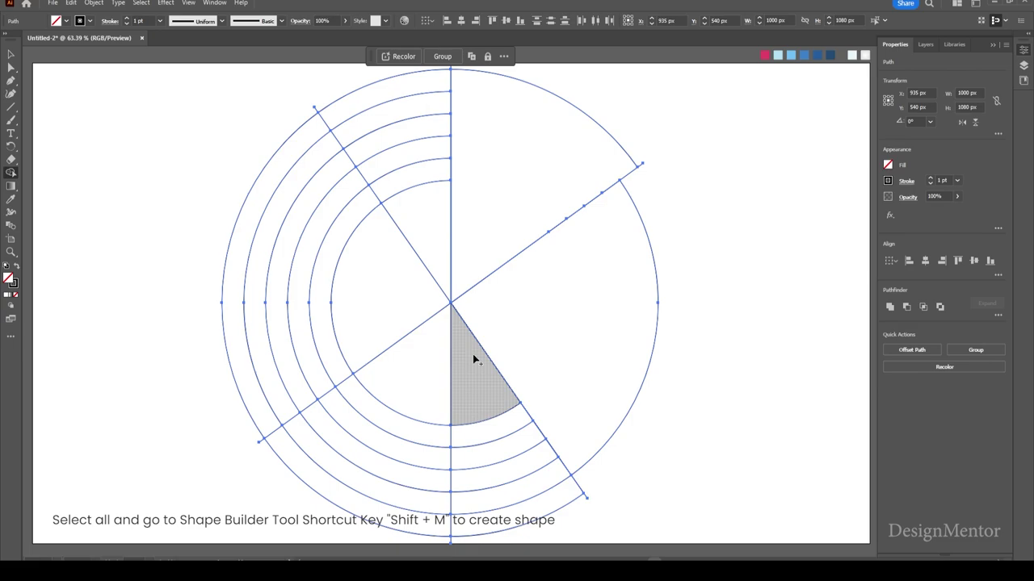
pyautogui.moveTo(494, 443); pyautogui.dragTo(500, 464)
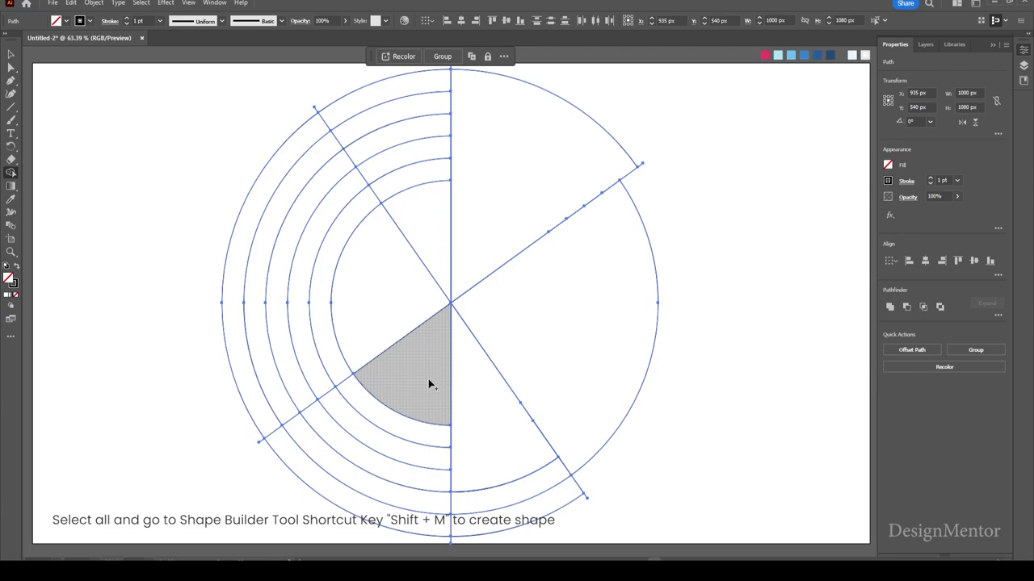
# Step: Merge the lower-left, left, inner, upper-left and lower-right wedges, then delete the outer left arc
pyautogui.moveTo(429, 376); pyautogui.dragTo(365, 498)
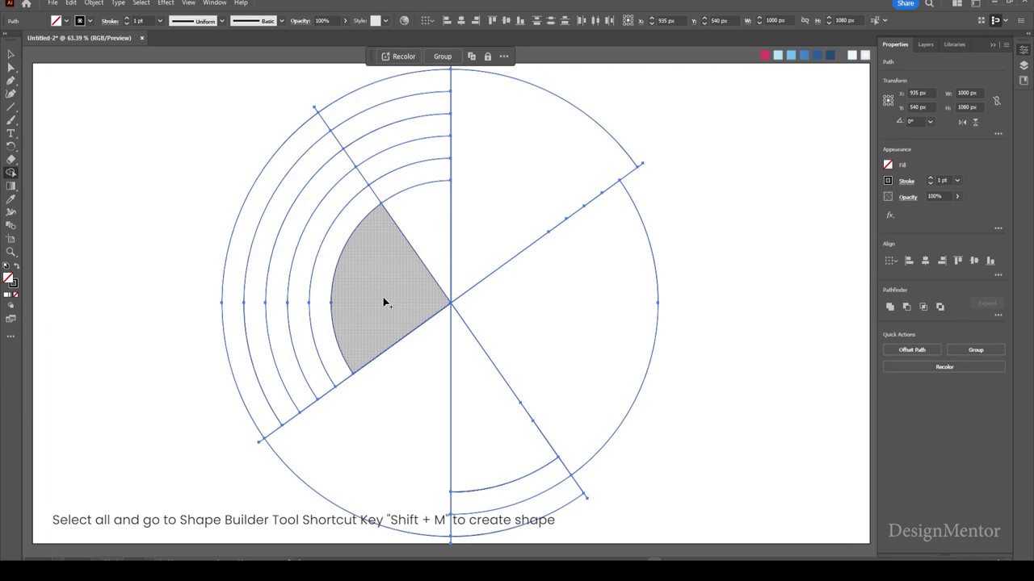
pyautogui.moveTo(352, 283); pyautogui.dragTo(268, 252)
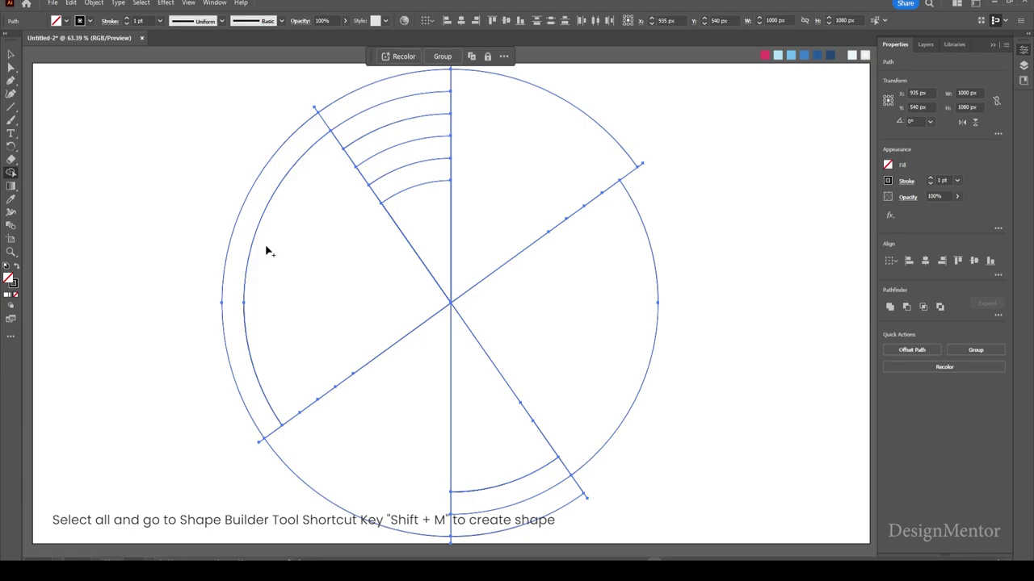
pyautogui.moveTo(396, 201); pyautogui.dragTo(389, 145)
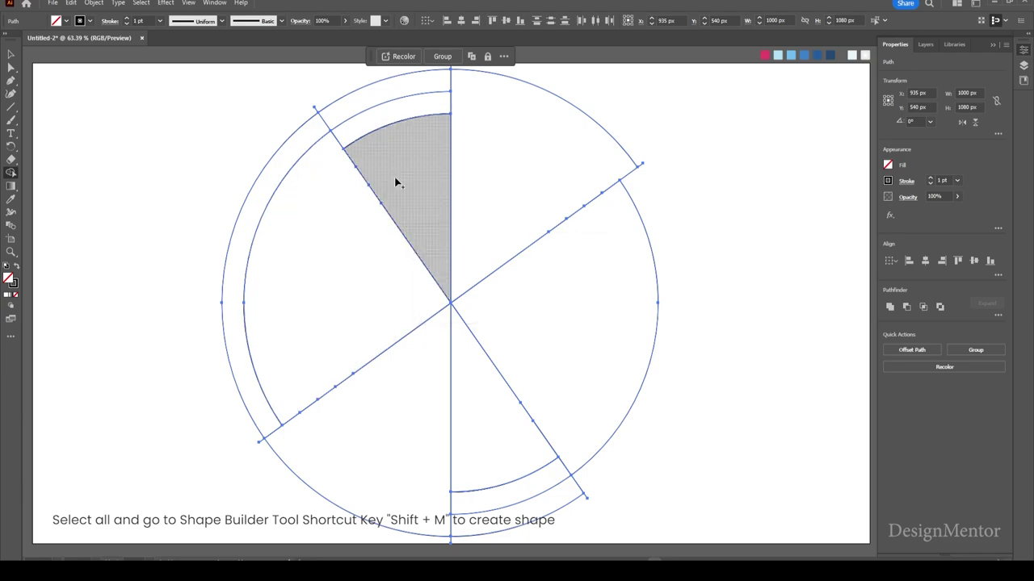
pyautogui.moveTo(357, 71); pyautogui.dragTo(371, 110)
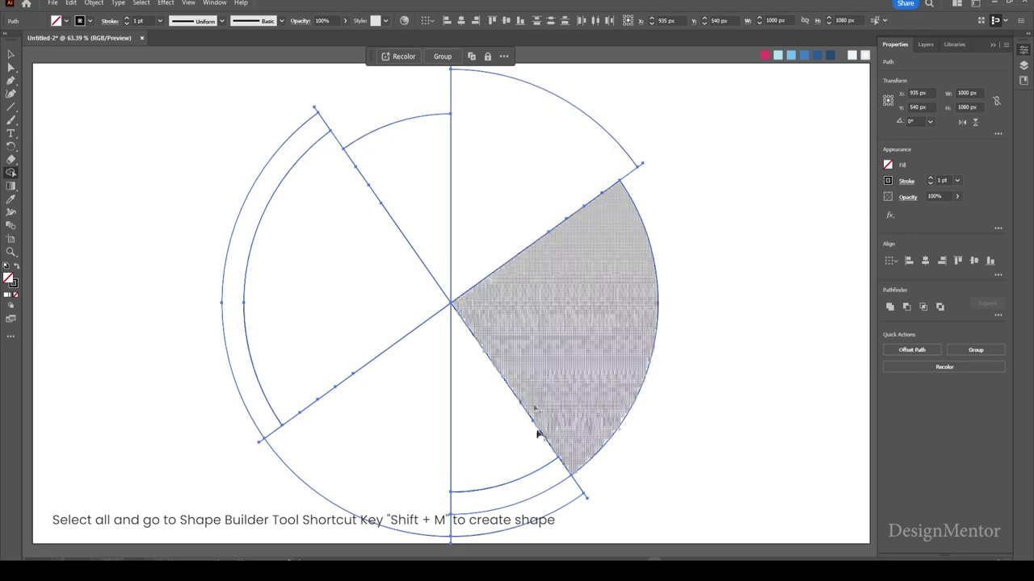
pyautogui.moveTo(538, 538); pyautogui.dragTo(525, 497)
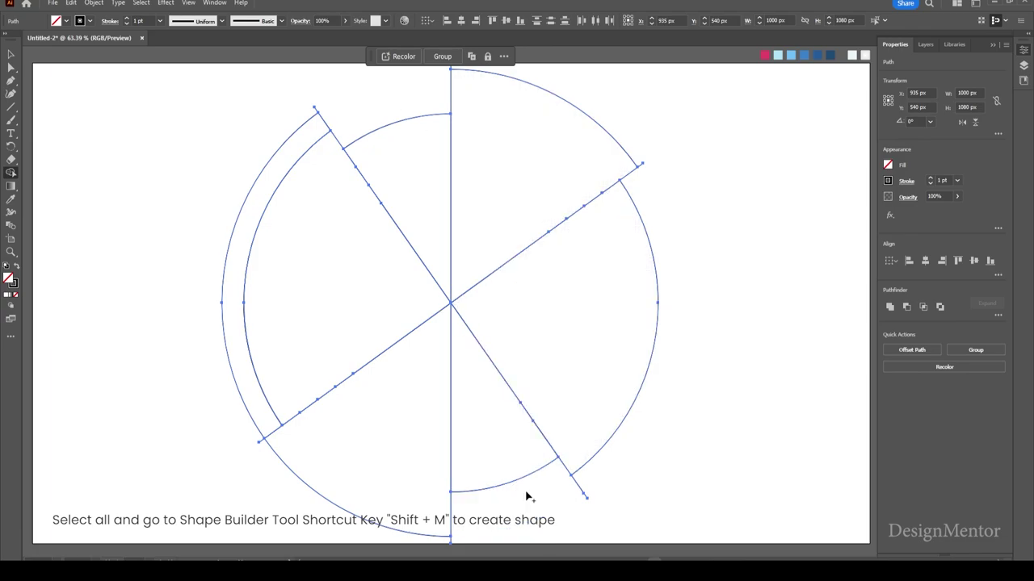
pyautogui.moveTo(198, 220); pyautogui.dragTo(236, 248)
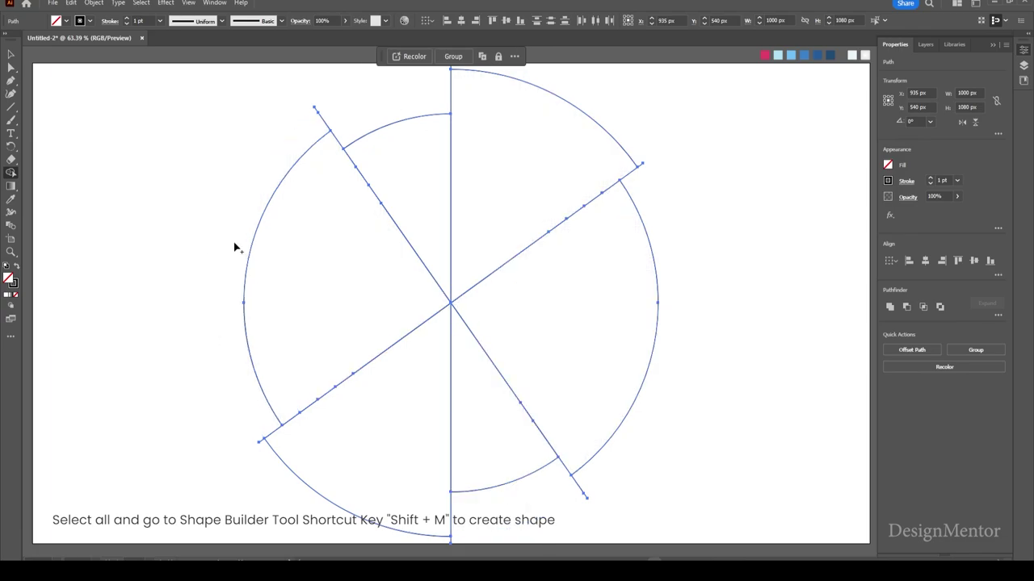
# Step: Fill the upper-right wedge pink and the lower-right wedge light blue from the swatches
pyautogui.press('v')
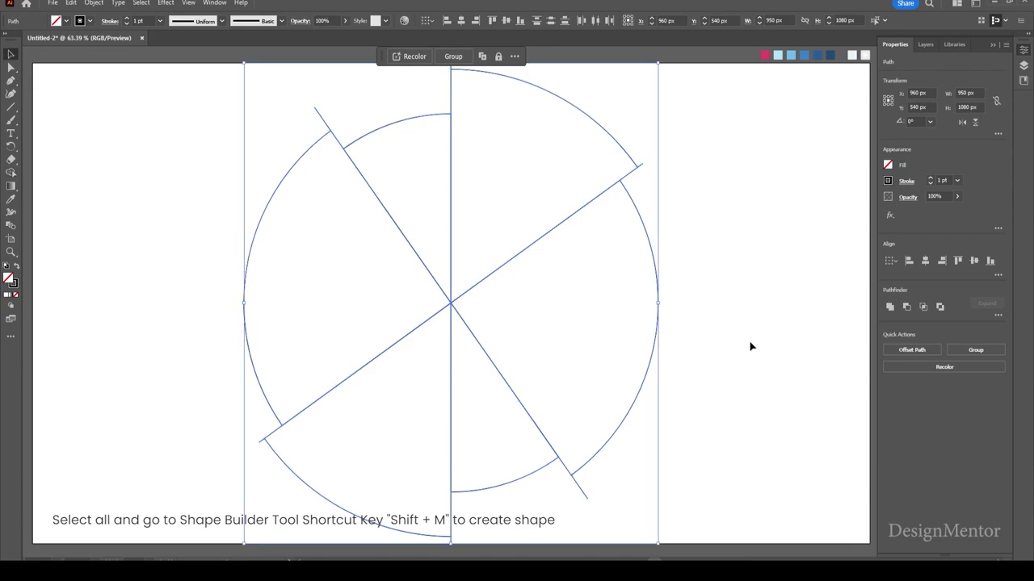
pyautogui.click(750, 347)
pyautogui.click(581, 113)
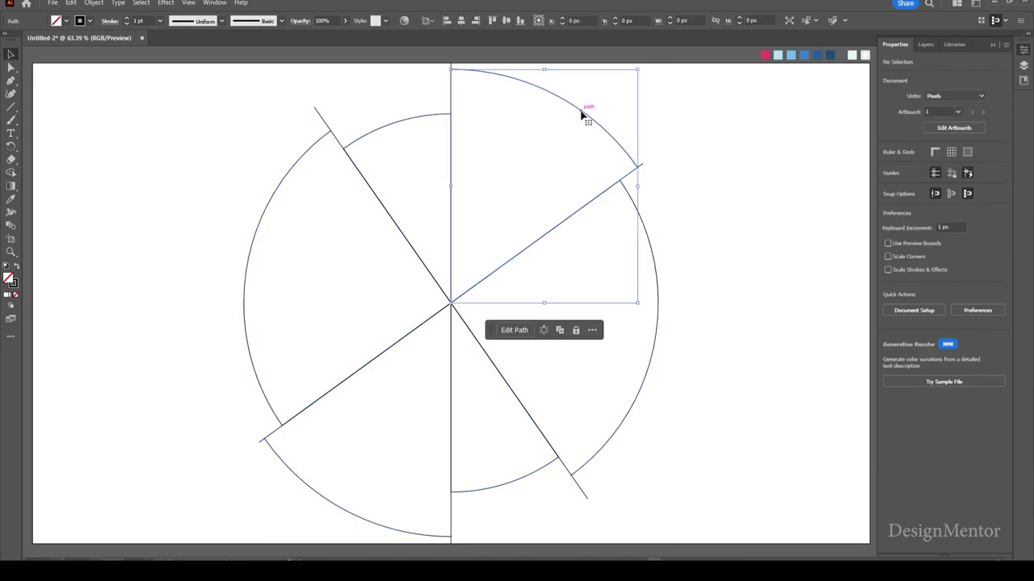
pyautogui.press('i')
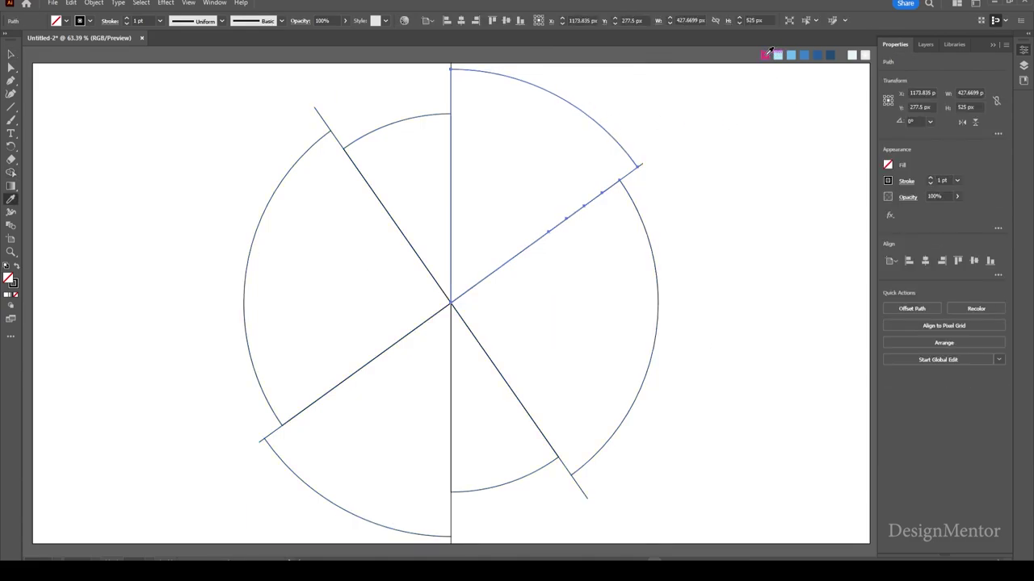
pyautogui.click(765, 56)
pyautogui.press('v')
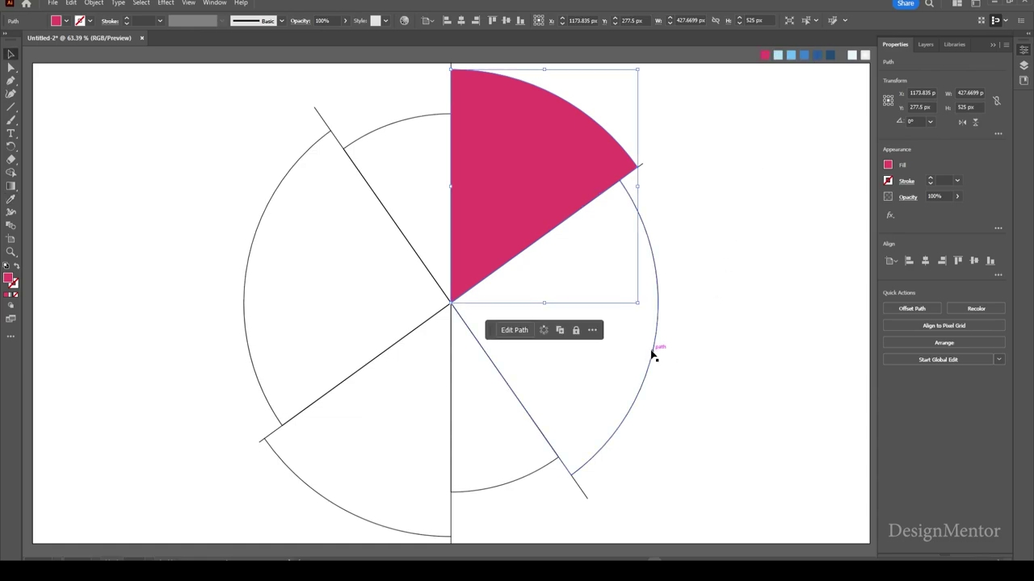
pyautogui.click(654, 354)
pyautogui.press('i')
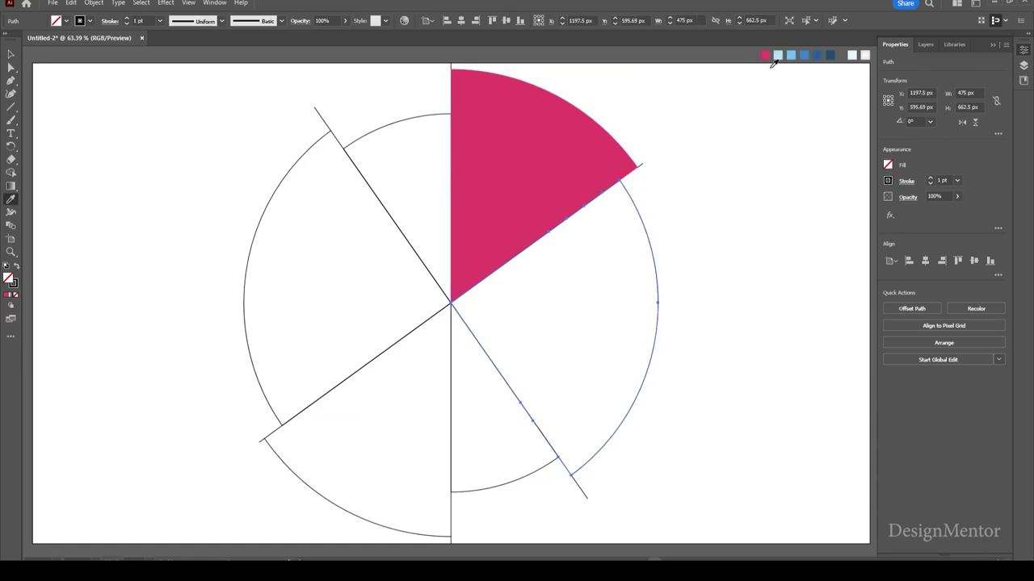
pyautogui.click(777, 55)
# Step: Fill the short lower wedge medium blue and the lower-left wedge a deeper blue
pyautogui.press('v')
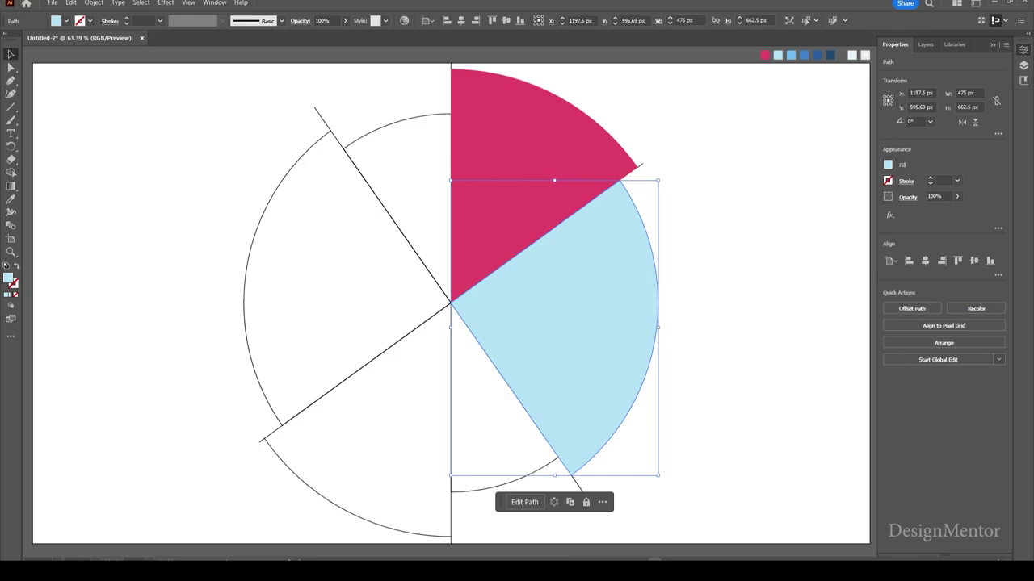
pyautogui.click(488, 493)
pyautogui.press('i')
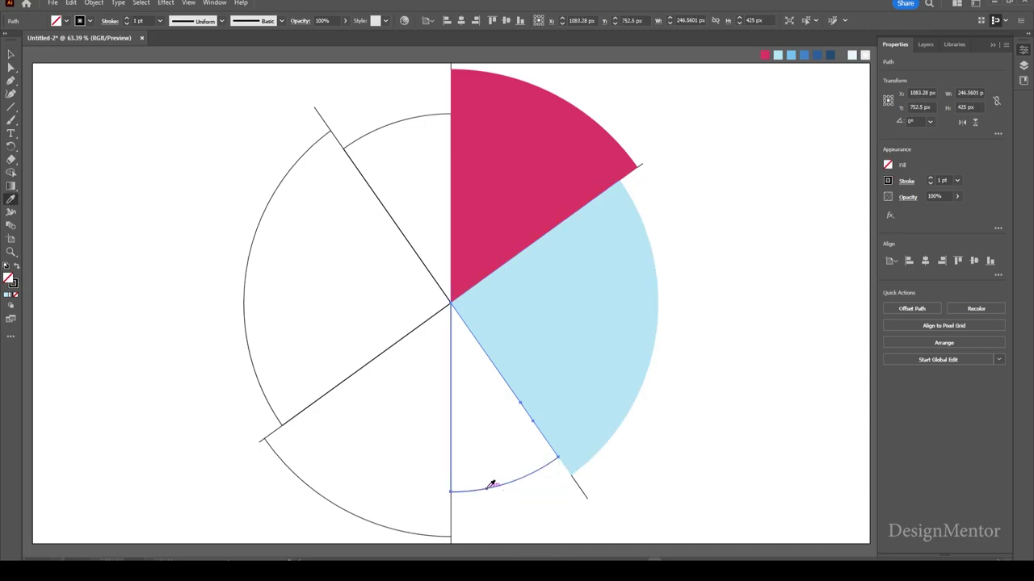
pyautogui.click(798, 54)
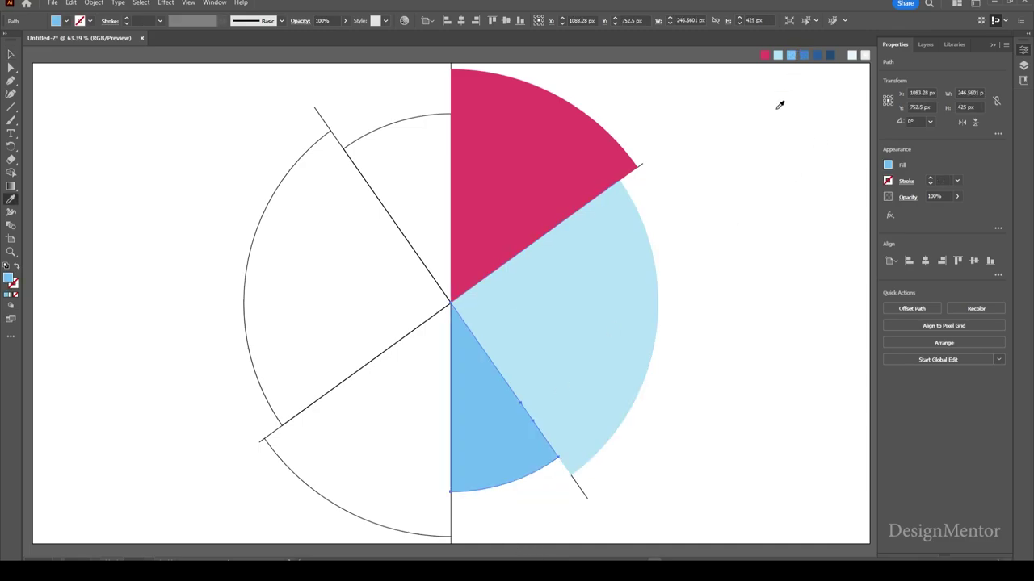
pyautogui.press('v')
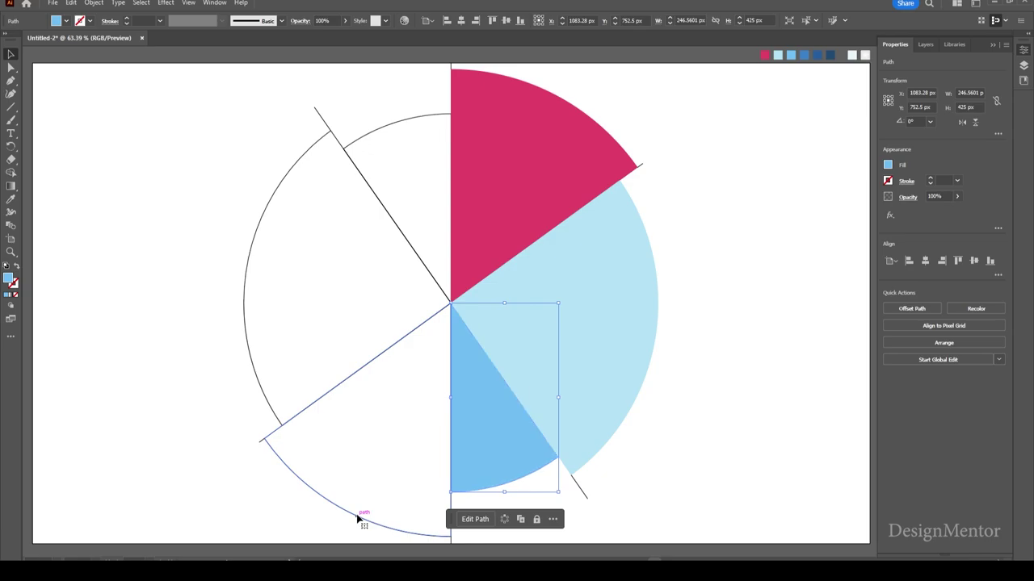
pyautogui.click(357, 519)
pyautogui.press('i')
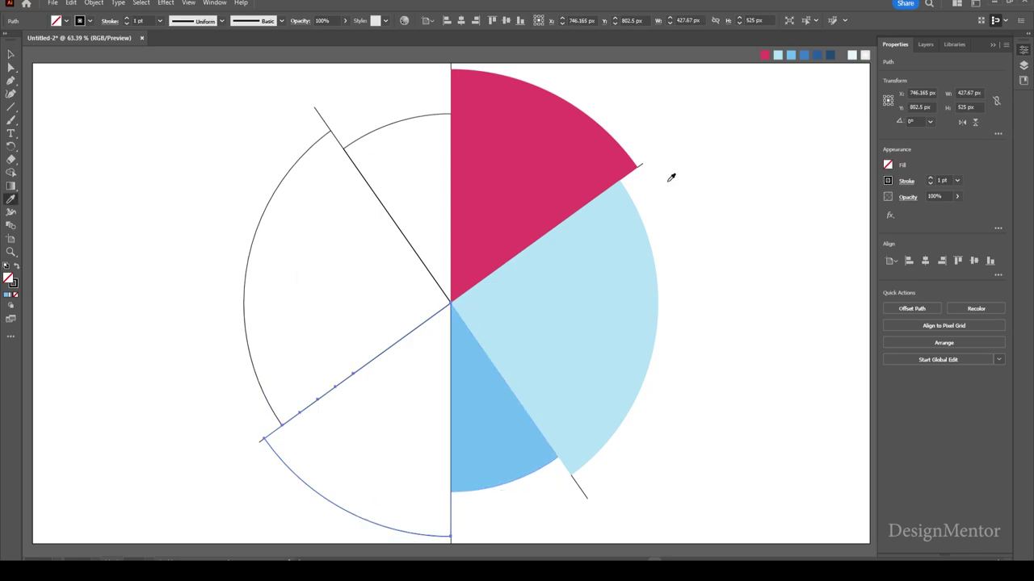
pyautogui.click(803, 53)
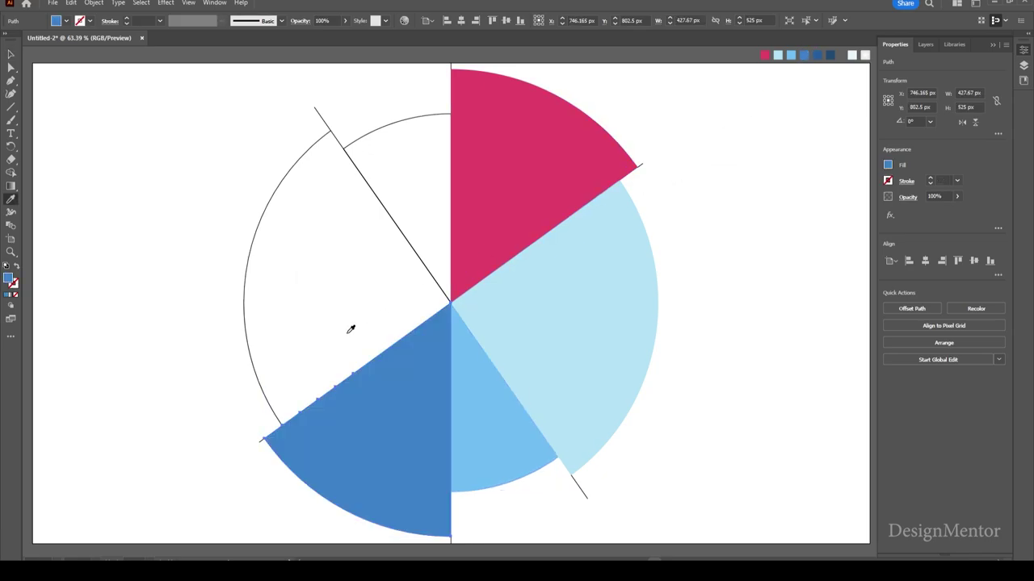
# Step: Fill the left wedge dark blue and the short top-left wedge dark navy
pyautogui.press('v')
pyautogui.click(247, 274)
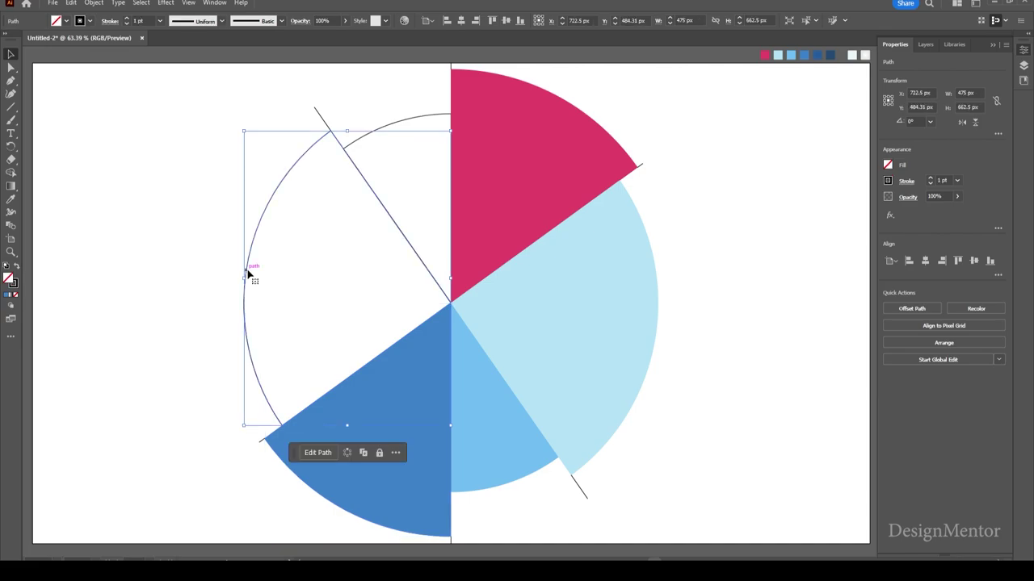
pyautogui.press('i')
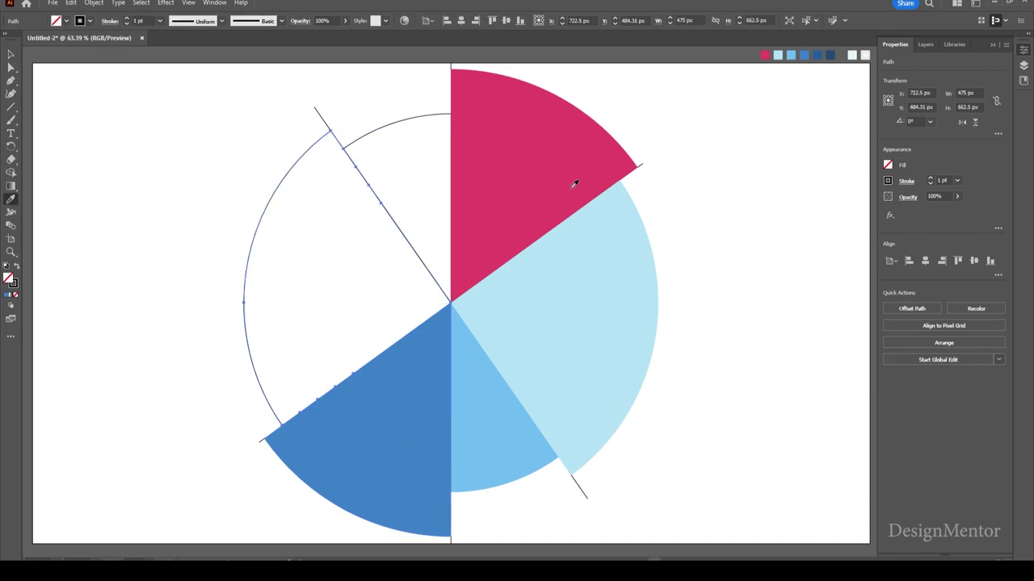
pyautogui.click(817, 55)
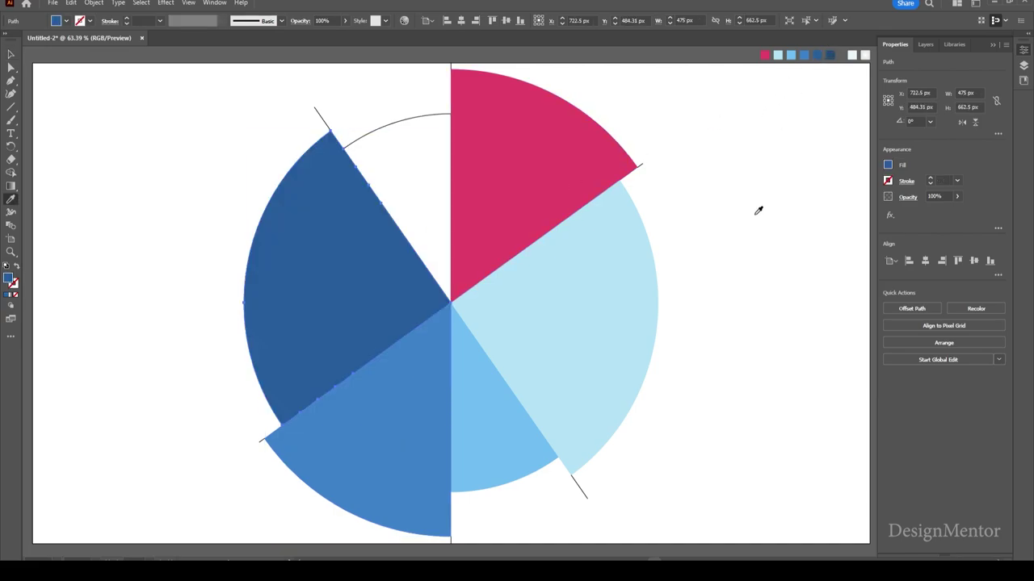
pyautogui.press('v')
pyautogui.click(408, 119)
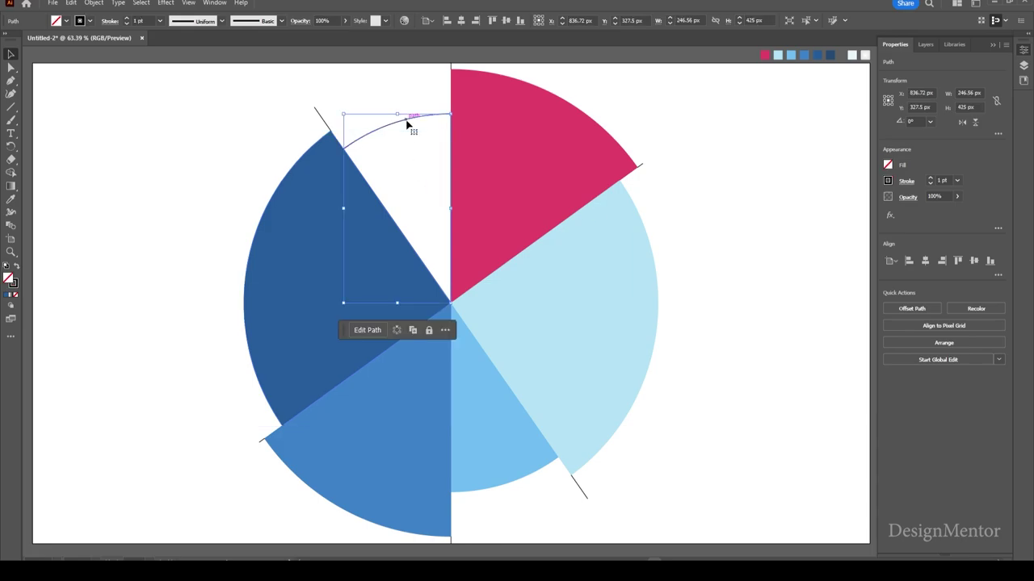
pyautogui.press('i')
pyautogui.click(830, 55)
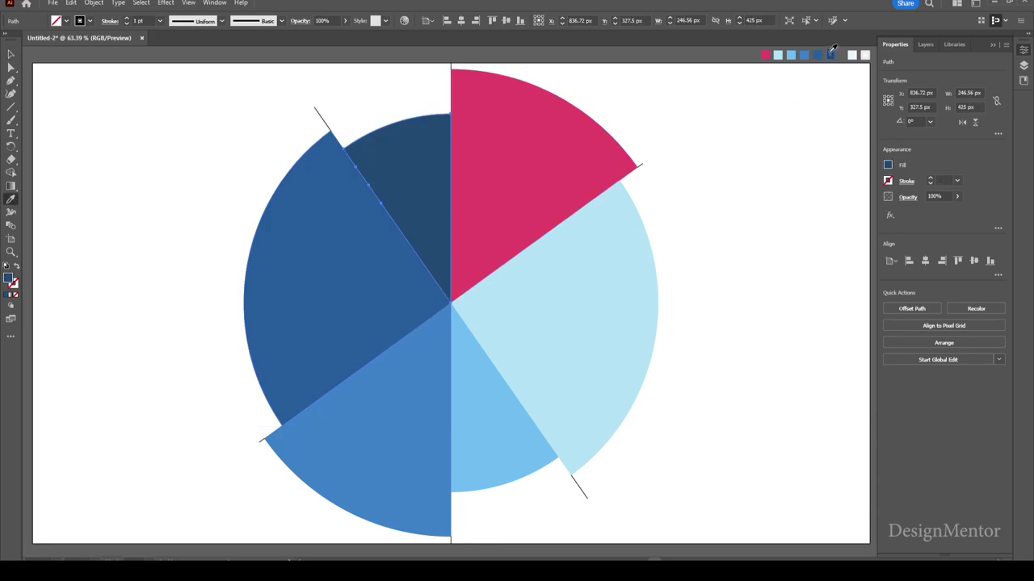
# Step: Delete the stray line ends and stubs protruding from the wedges
pyautogui.press('v')
pyautogui.click(731, 321)
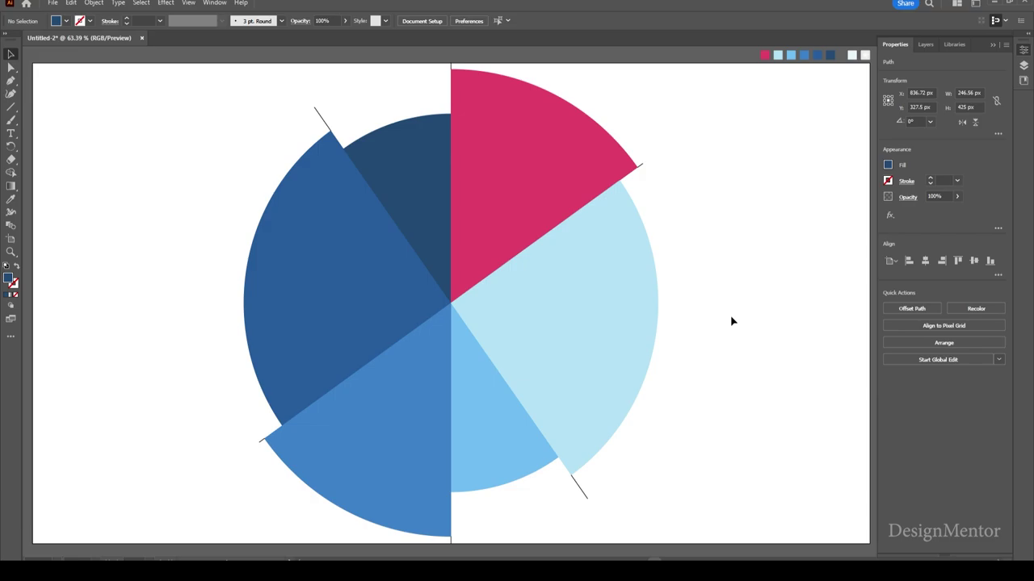
pyautogui.click(583, 492)
pyautogui.press('Delete')
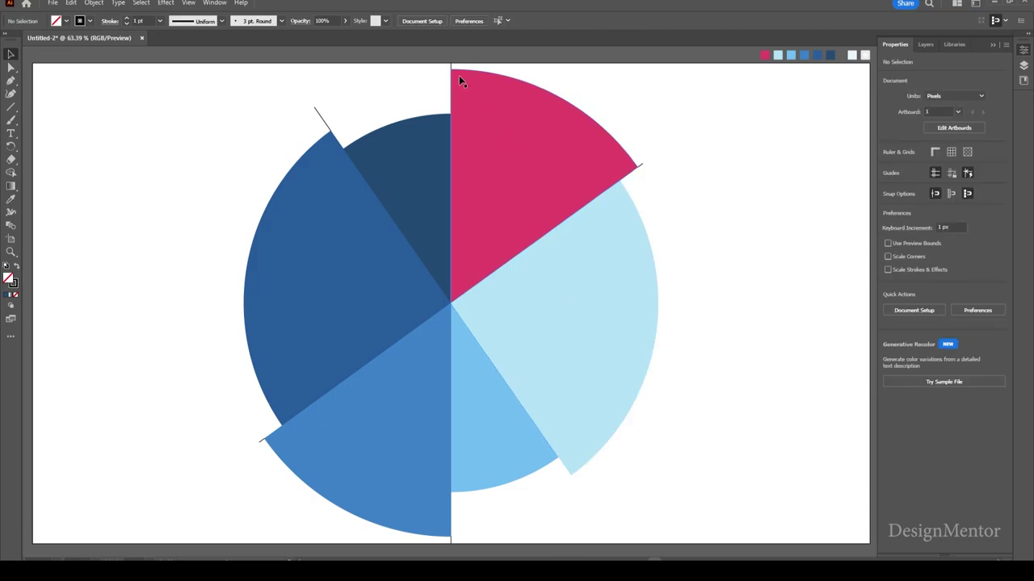
pyautogui.click(449, 67)
pyautogui.press('Delete')
pyautogui.click(324, 120)
pyautogui.press('Delete')
pyautogui.click(452, 540)
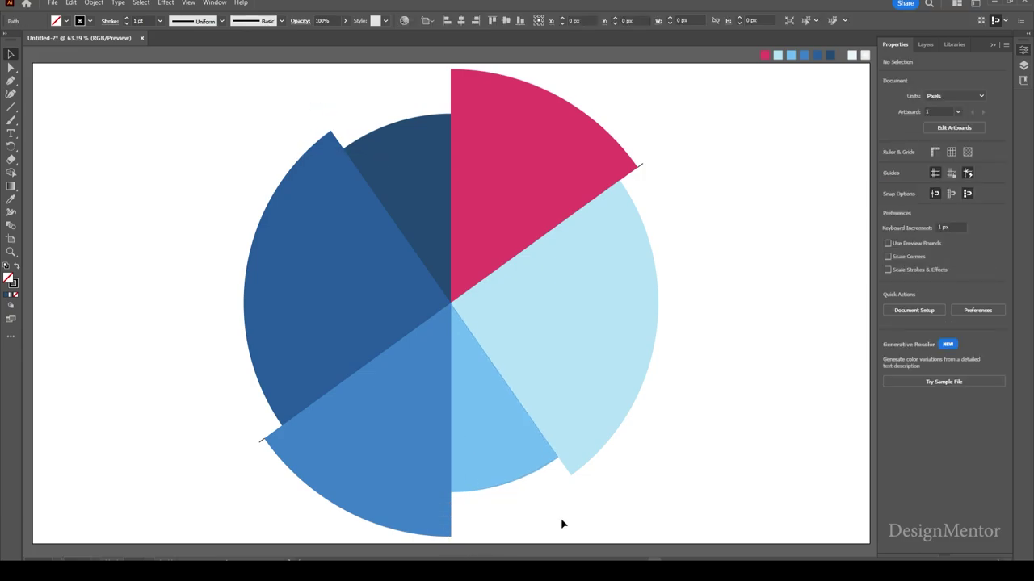
pyautogui.click(261, 440)
# Step: Delete the last stray line, then set the fill to black with no stroke
pyautogui.press('Delete')
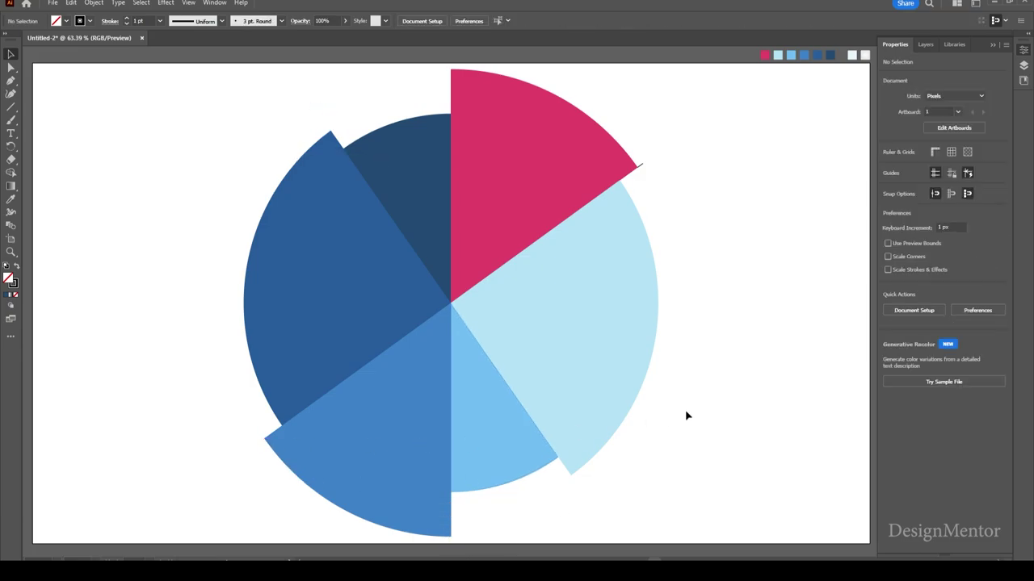
pyautogui.click(90, 21)
pyautogui.click(9, 46)
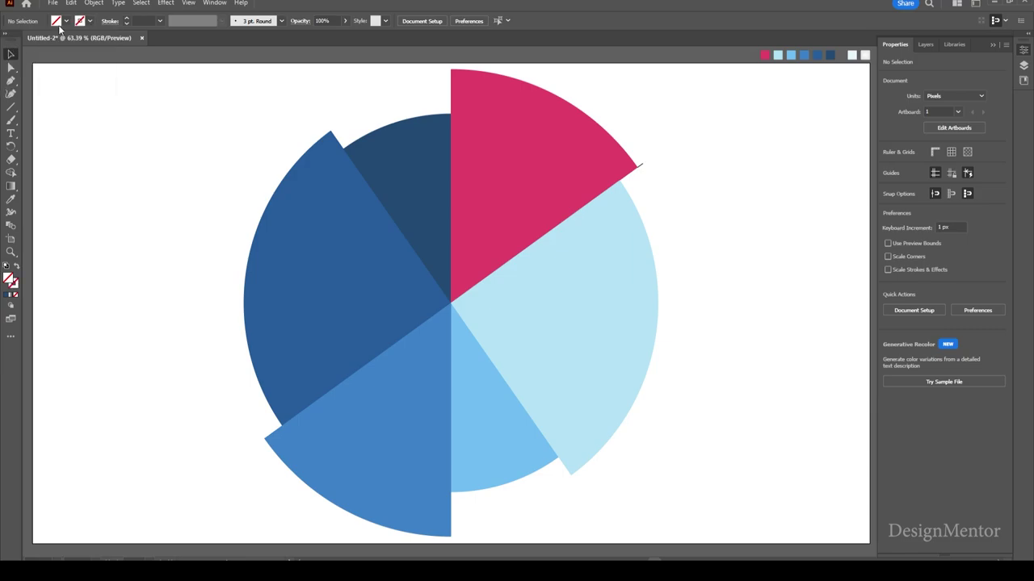
pyautogui.click(67, 21)
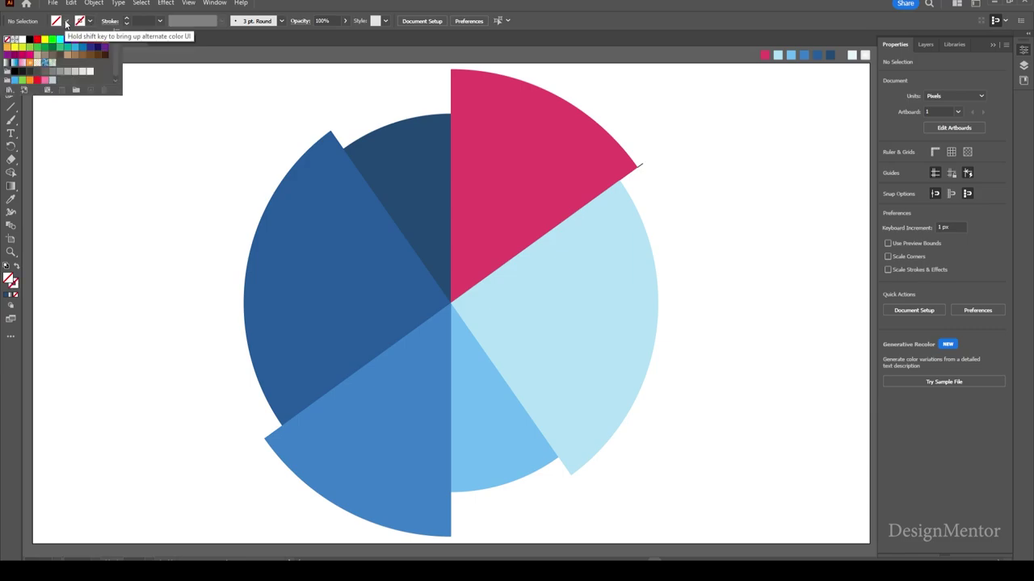
pyautogui.click(14, 71)
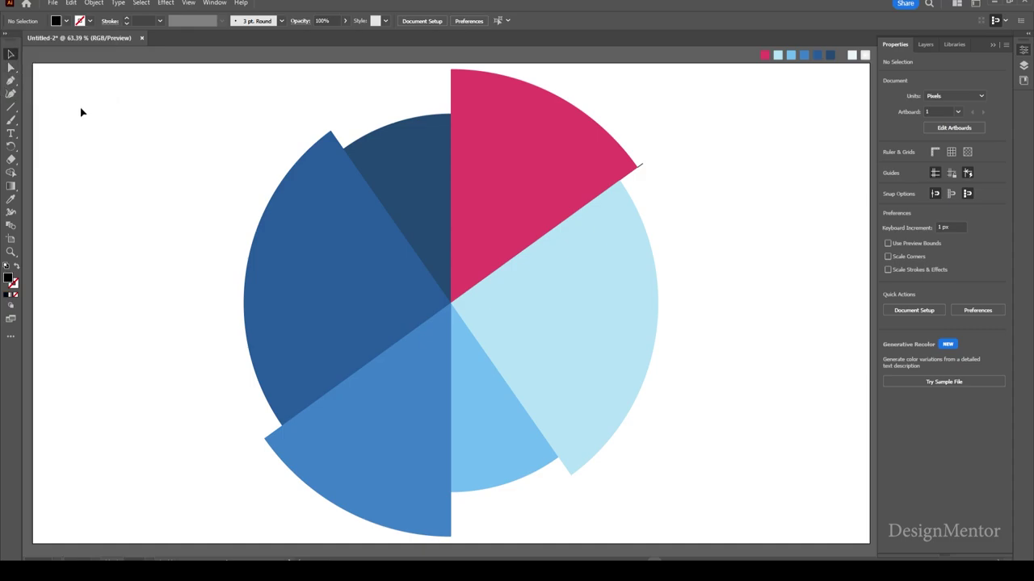
# Step: Draw a tall black bar 30 px wide and centre it horizontally on the artboard
pyautogui.moveTo(11, 107); pyautogui.dragTo(48, 105)
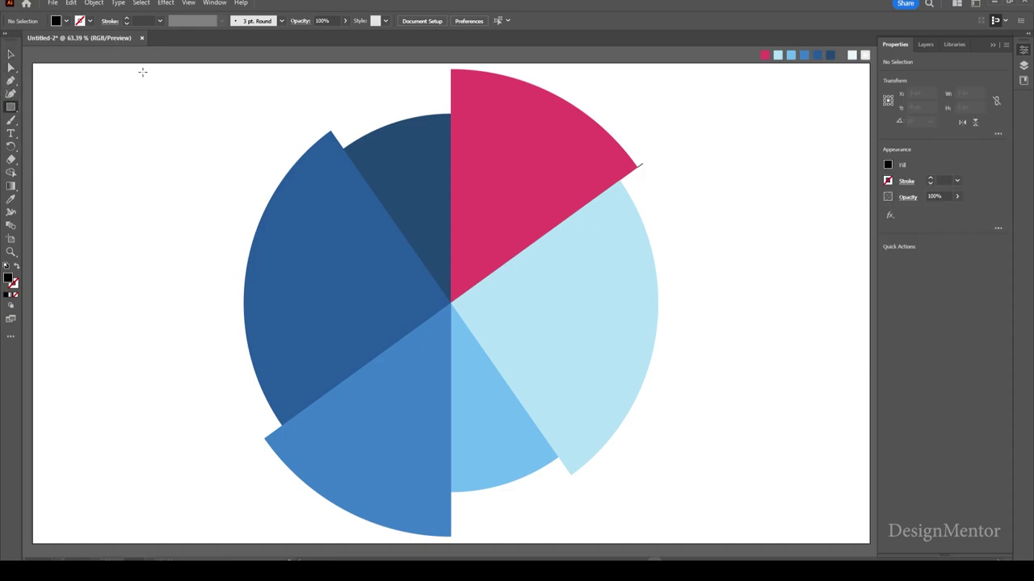
pyautogui.moveTo(140, 63); pyautogui.dragTo(150, 545)
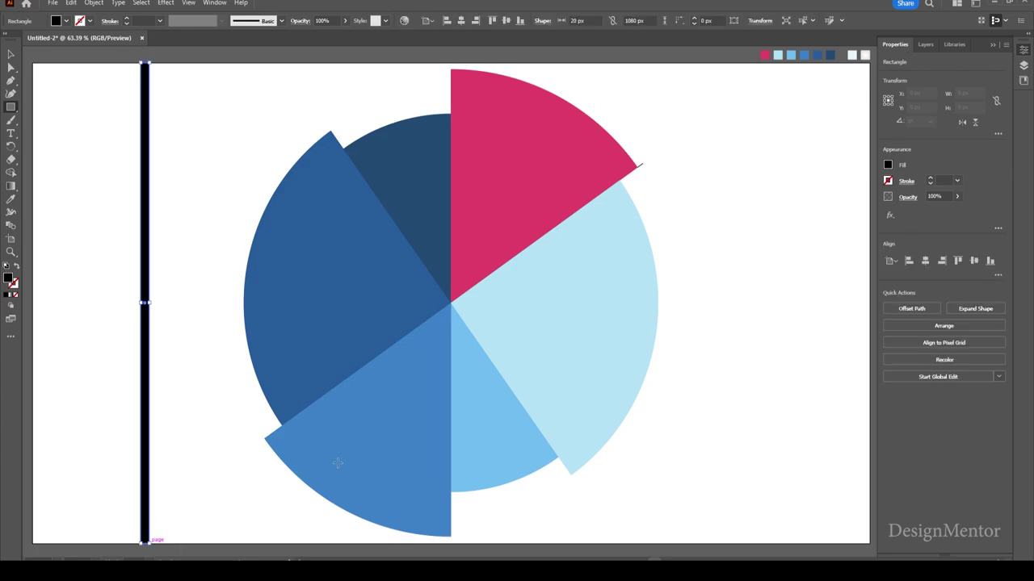
pyautogui.click(971, 93)
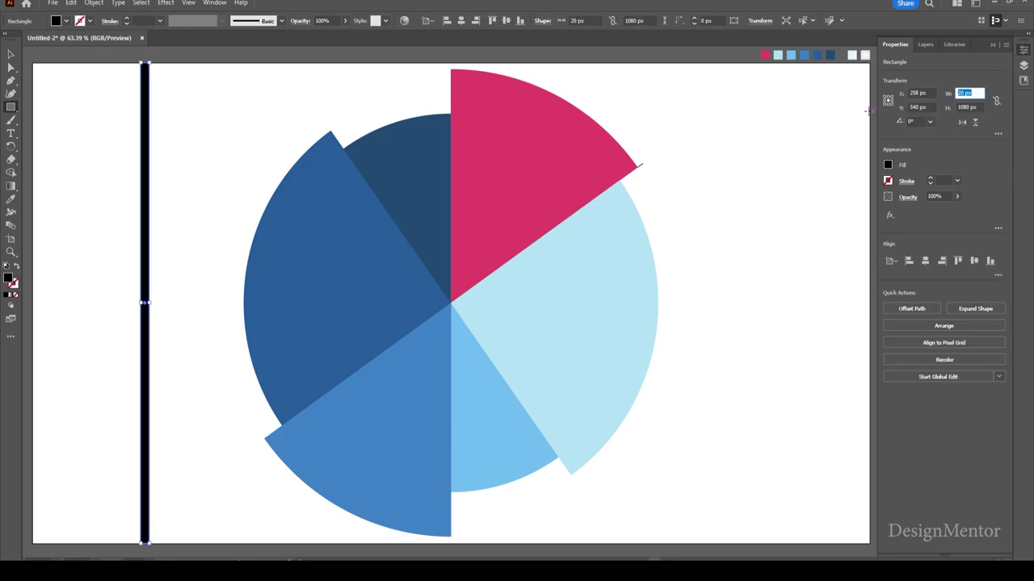
pyautogui.write('30')
pyautogui.press('Return')
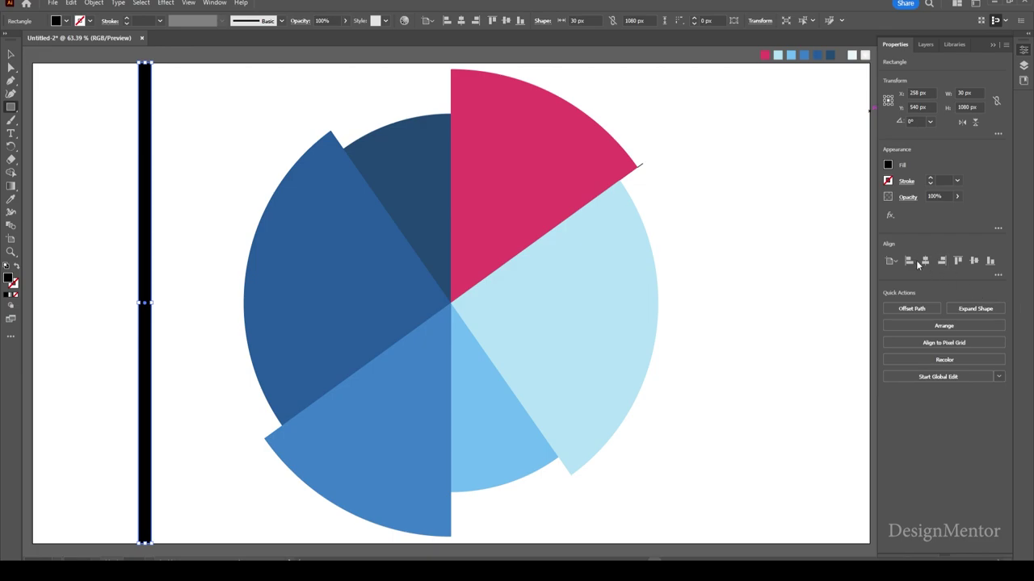
pyautogui.click(924, 260)
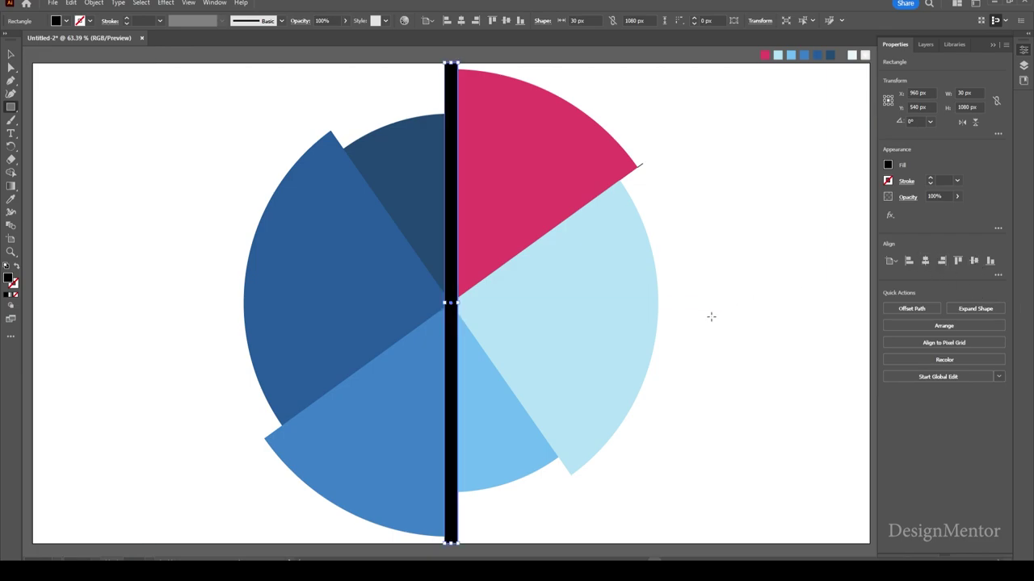
# Step: Copy the bar and use Paste in Front to stack an identical copy on it
pyautogui.click(71, 3)
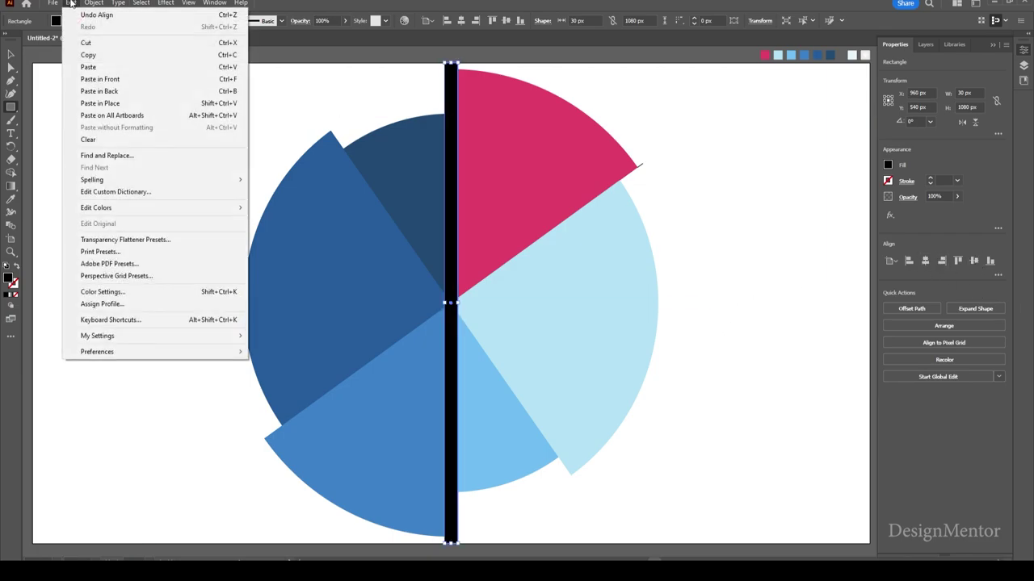
pyautogui.click(80, 51)
pyautogui.click(71, 3)
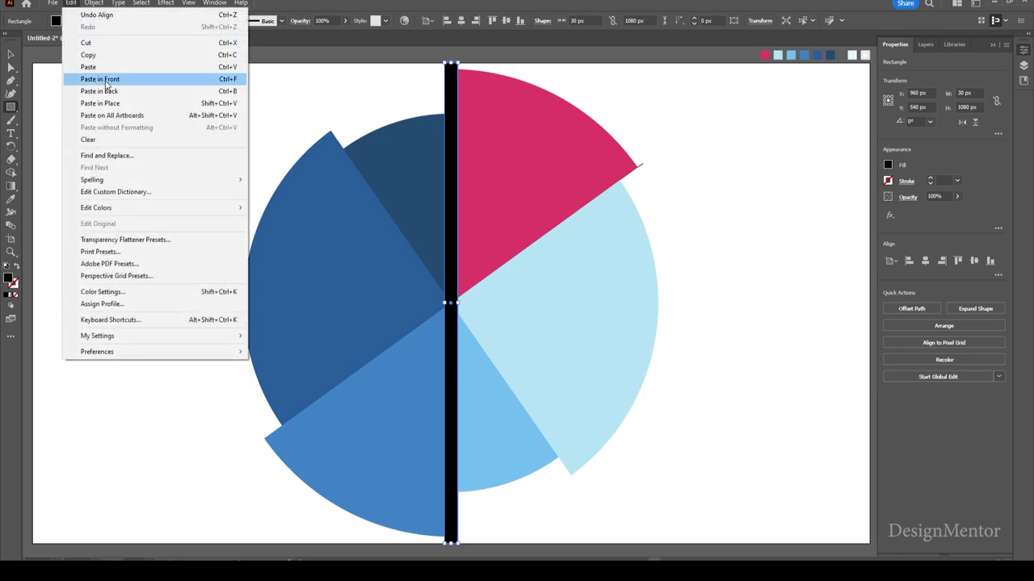
pyautogui.click(89, 76)
# Step: Rotate the pasted bar to -53.2° around the pie centre with Free Transform
pyautogui.press('e')
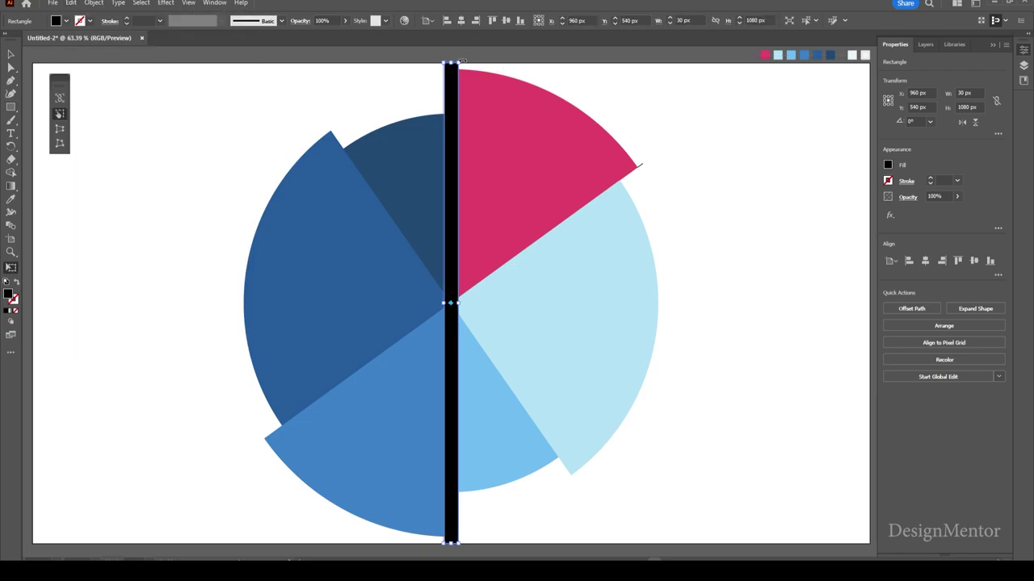
pyautogui.moveTo(490, 73); pyautogui.dragTo(667, 154)
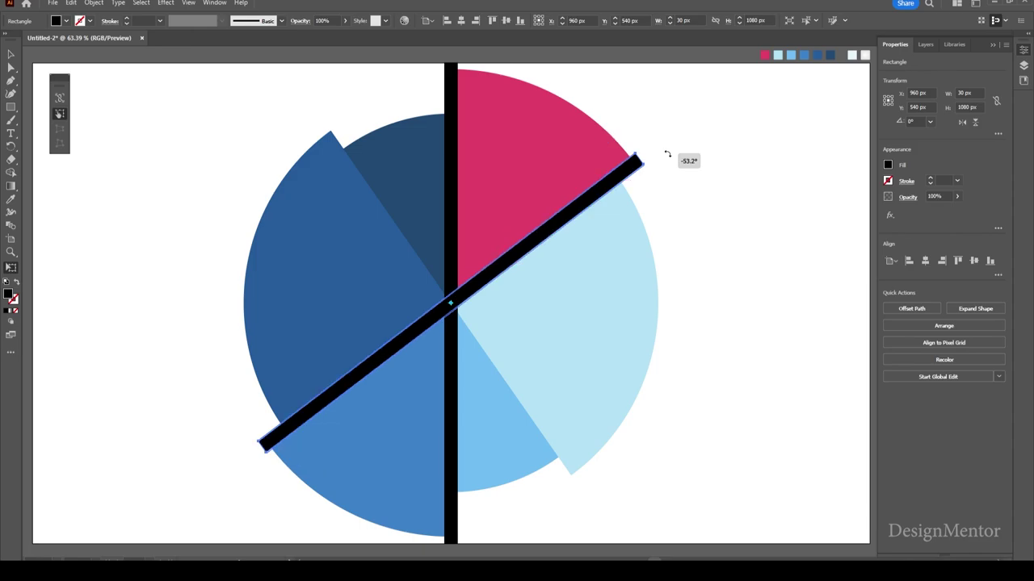
pyautogui.moveTo(667, 153); pyautogui.dragTo(674, 154)
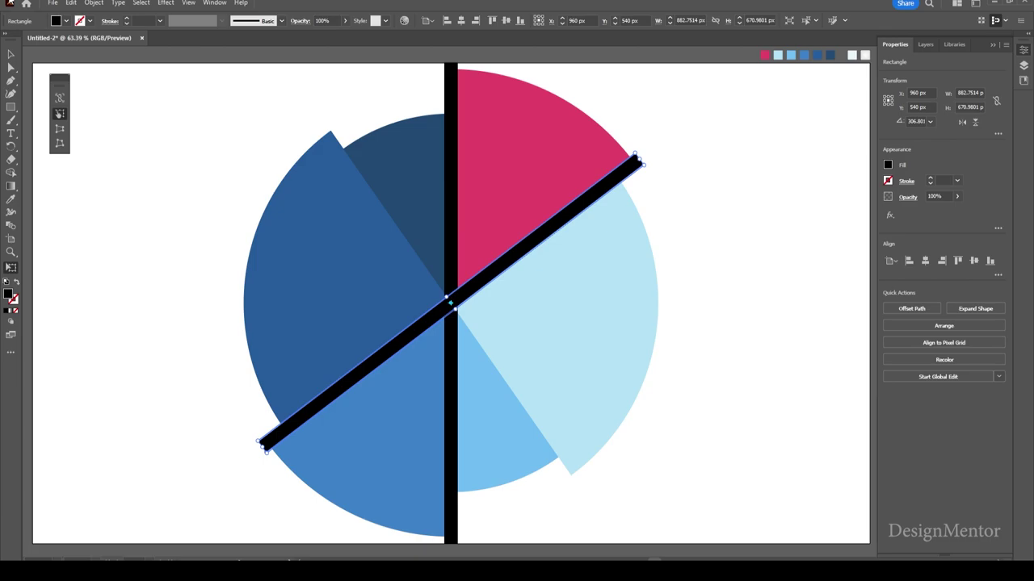
# Step: Paste a copy in front and rotate it onto the perpendicular diagonal, then deselect
pyautogui.click(72, 4)
pyautogui.click(99, 55)
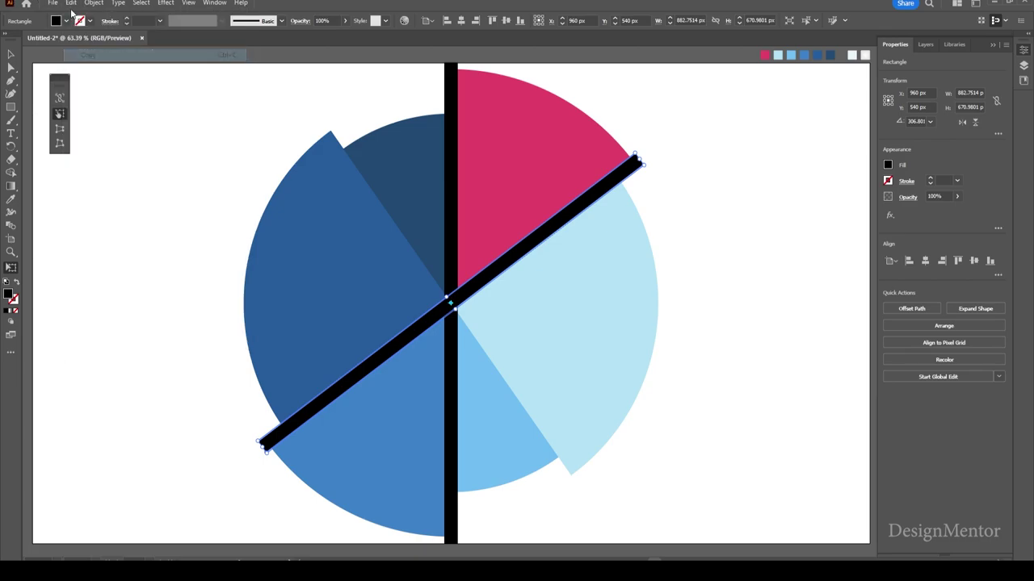
pyautogui.click(71, 5)
pyautogui.click(105, 79)
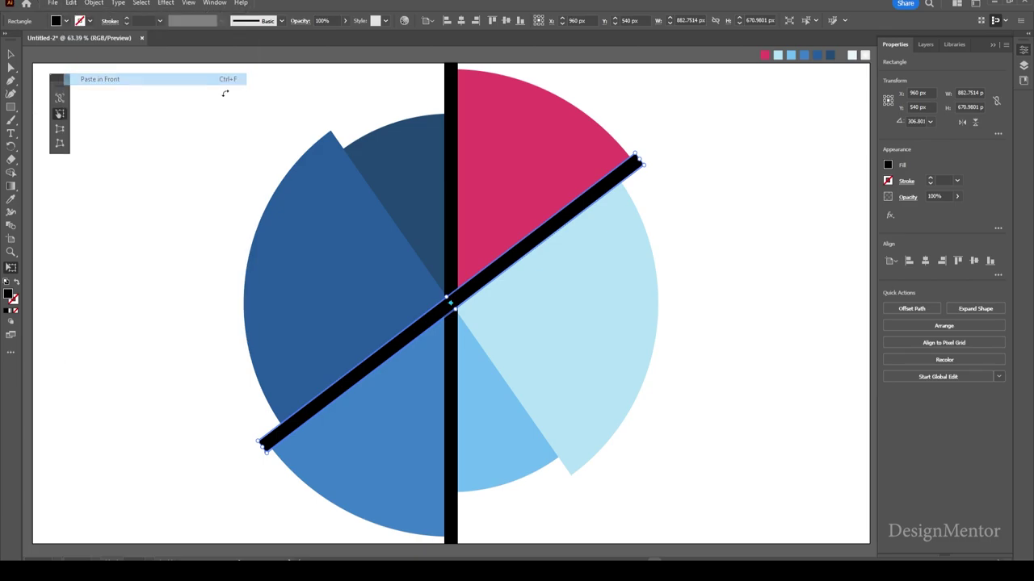
pyautogui.moveTo(646, 143); pyautogui.dragTo(651, 512)
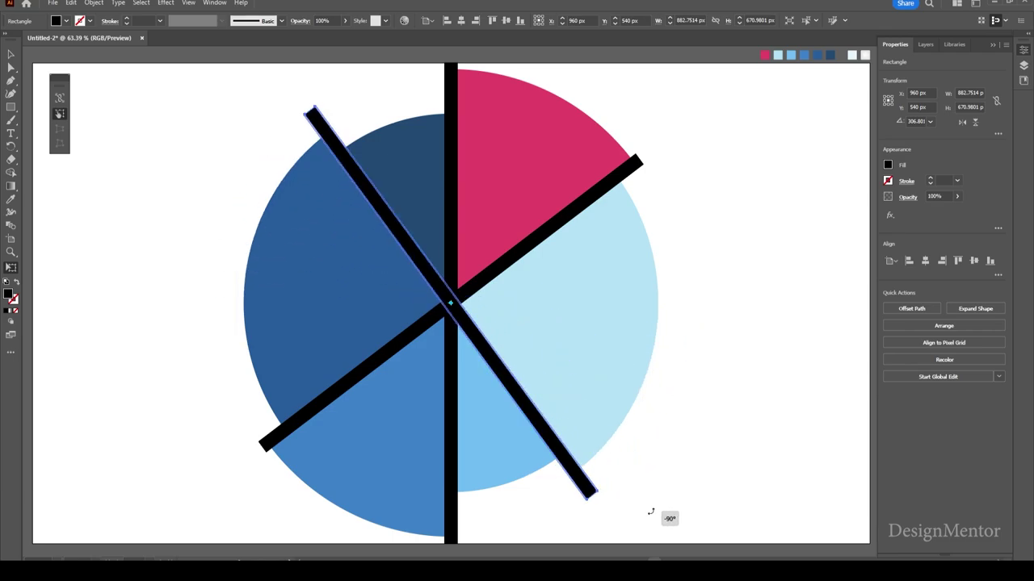
pyautogui.press('v')
pyautogui.click(669, 469)
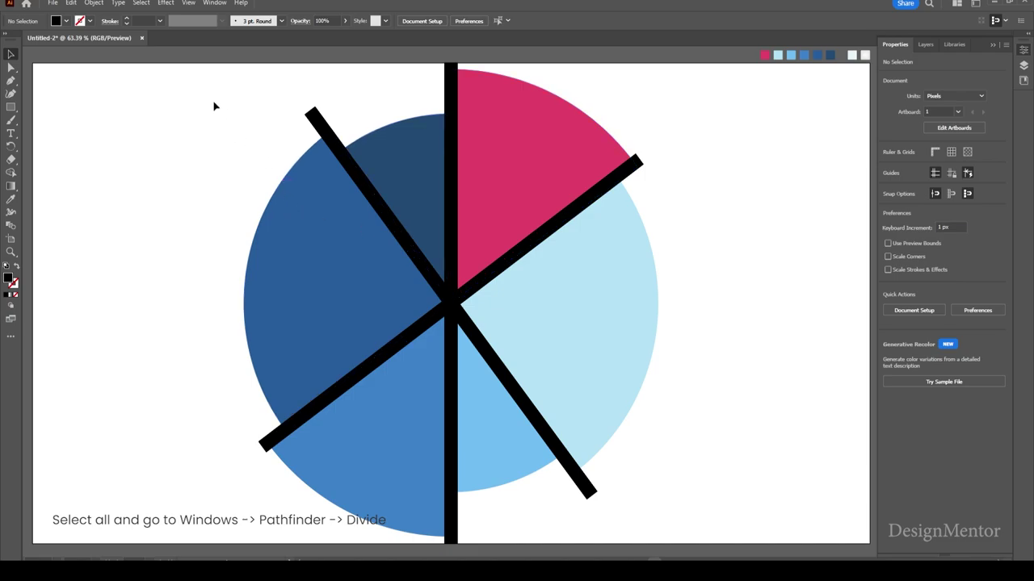
# Step: Select all slices and bars and apply Pathfinder Divide
pyautogui.moveTo(214, 111); pyautogui.dragTo(750, 498)
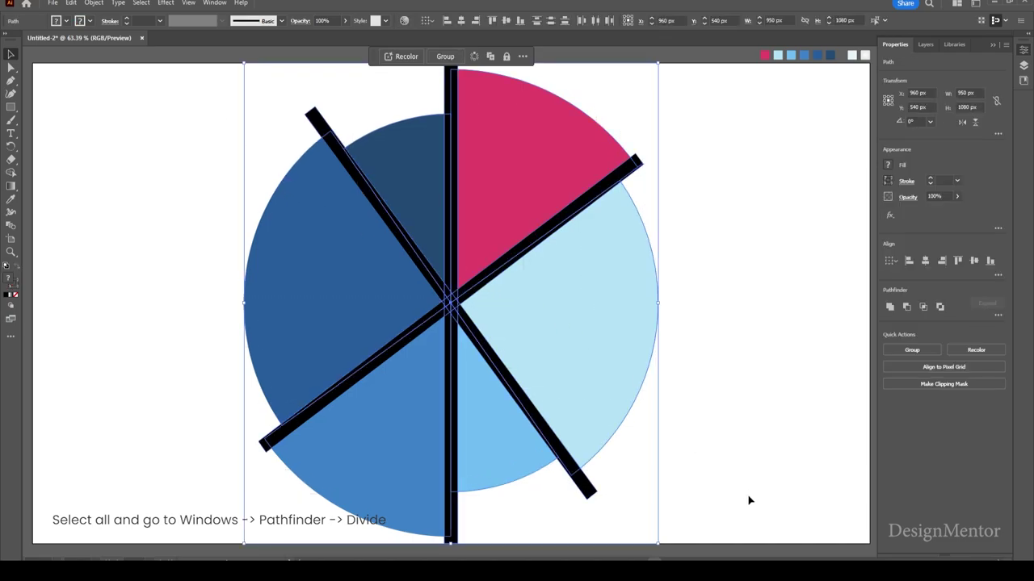
pyautogui.click(214, 2)
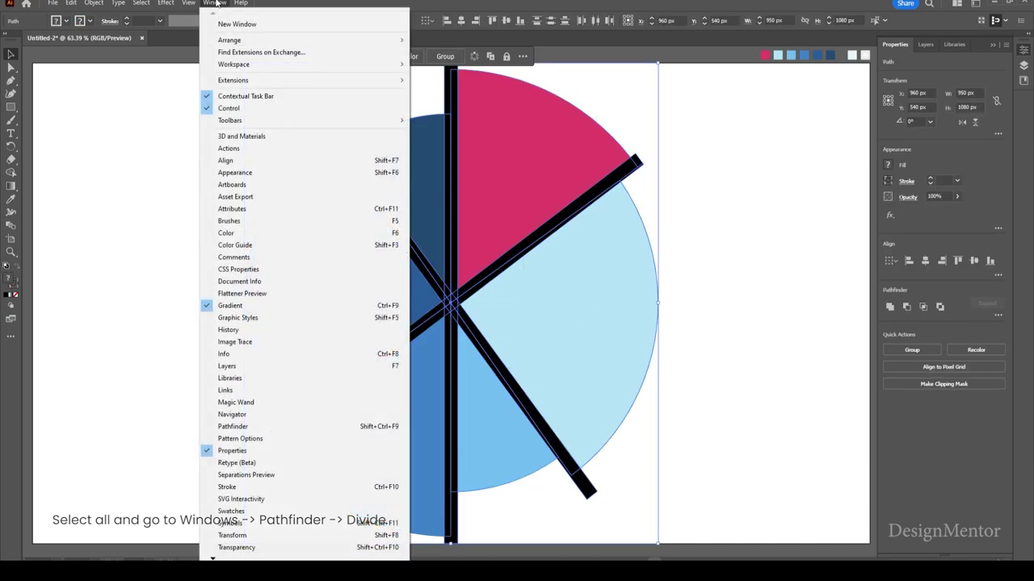
pyautogui.click(233, 173)
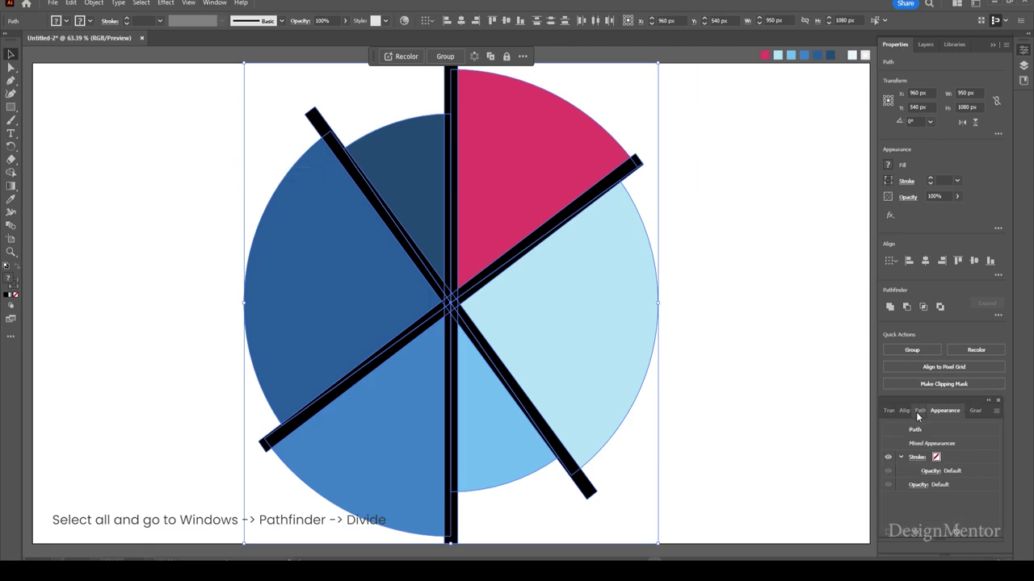
pyautogui.click(919, 411)
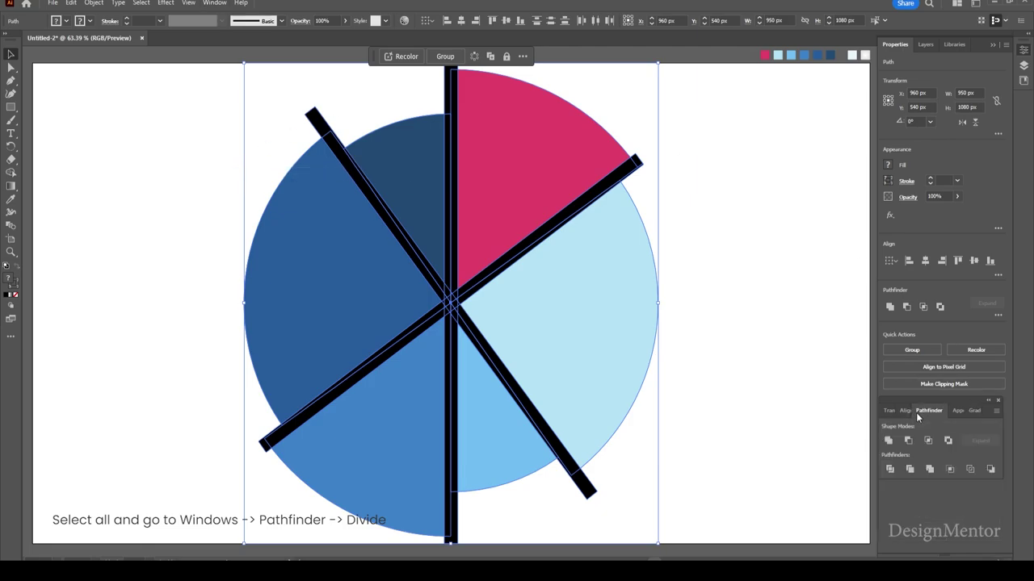
pyautogui.click(892, 471)
pyautogui.hotkey('ctrl', 'h')
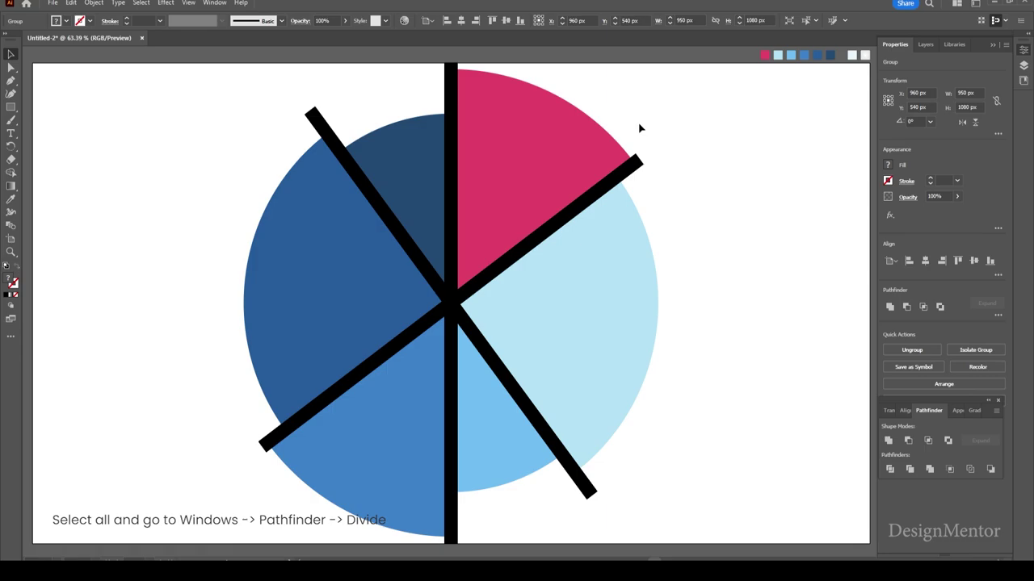
pyautogui.click(638, 128)
# Step: Ungroup the divided pieces and clear the selection
pyautogui.moveTo(228, 105)
pyautogui.mouseDown()
pyautogui.moveTo(691, 470)
pyautogui.moveTo(711, 498)
pyautogui.mouseUp()
pyautogui.rightClick(520, 175)
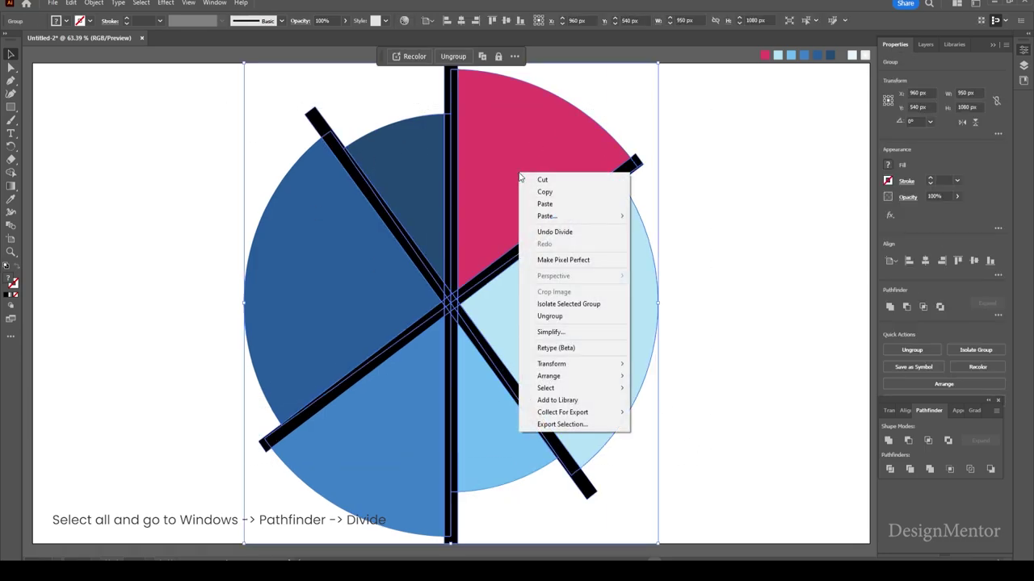
pyautogui.click(565, 317)
pyautogui.click(738, 278)
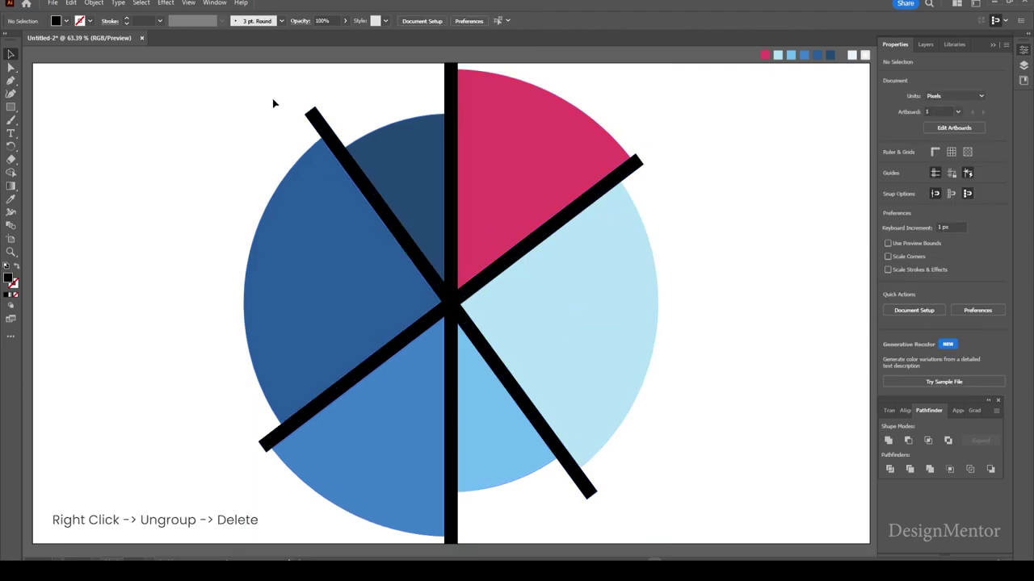
# Step: Delete the upper vertical bar half and the bar piece between the pink and light-blue slices
pyautogui.moveTo(228, 98)
pyautogui.mouseDown()
pyautogui.moveTo(694, 437)
pyautogui.moveTo(720, 494)
pyautogui.mouseUp()
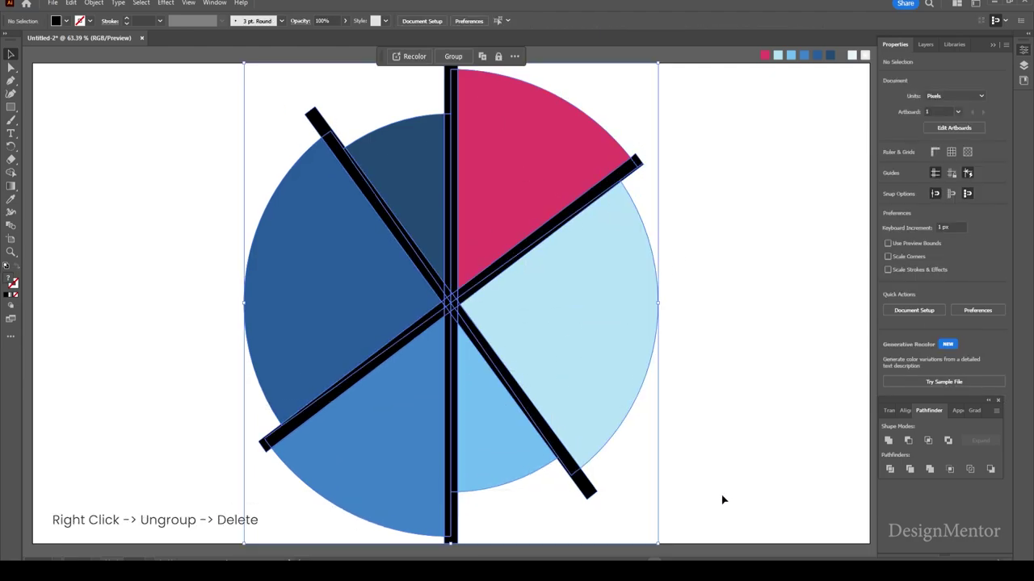
pyautogui.rightClick(556, 297)
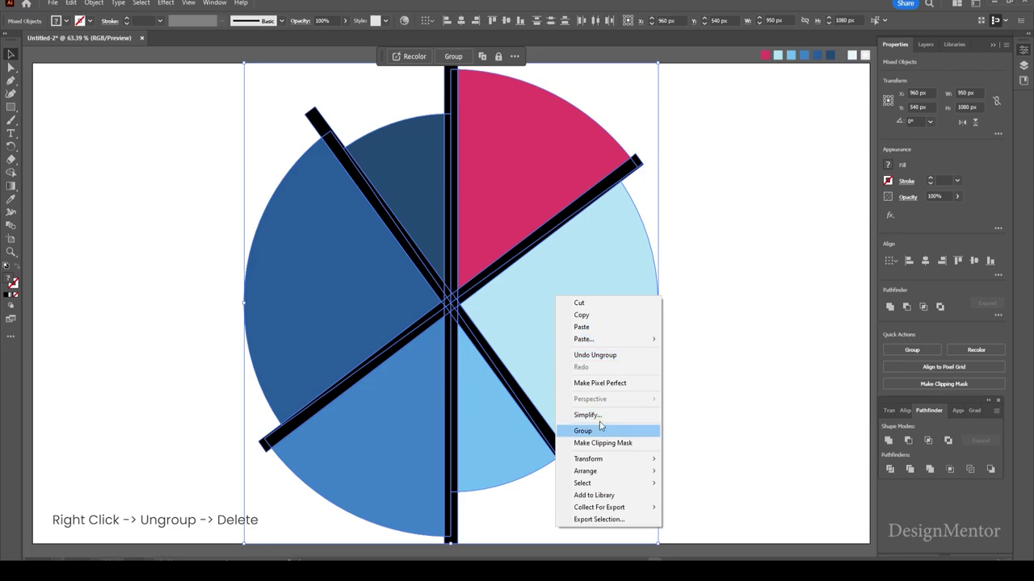
pyautogui.click(689, 351)
pyautogui.click(708, 307)
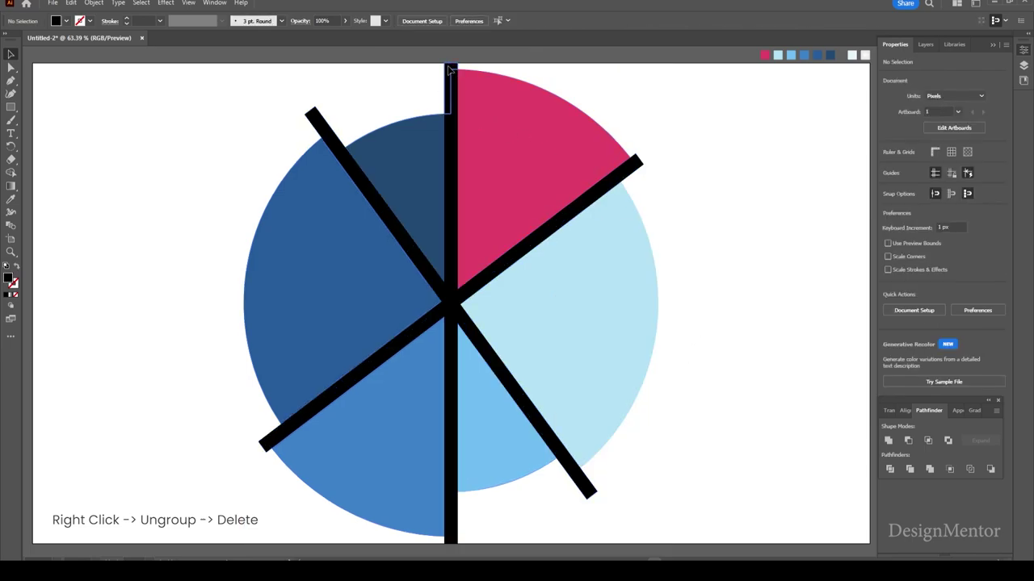
pyautogui.click(452, 77)
pyautogui.click(449, 68)
pyautogui.click(450, 125)
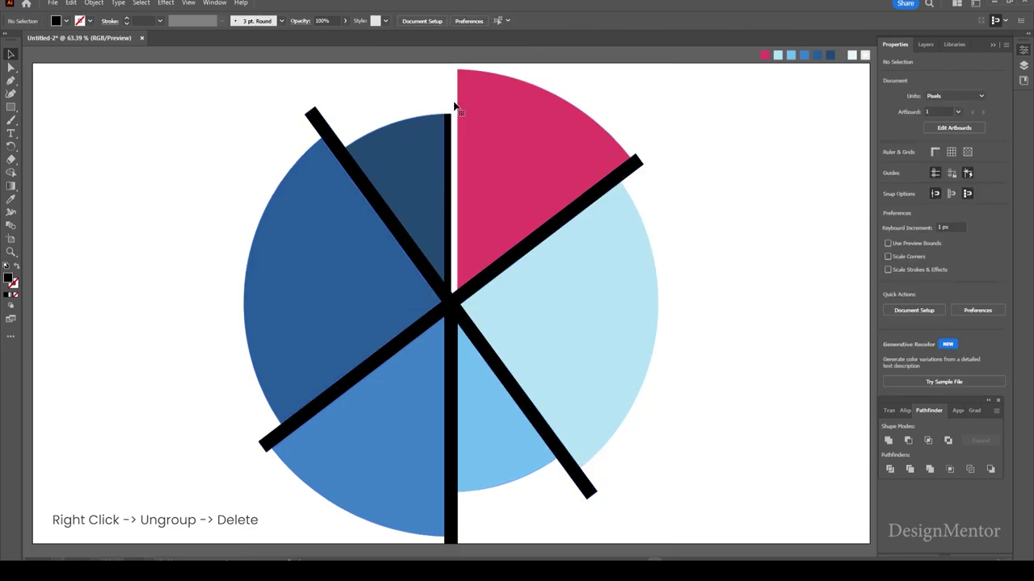
pyautogui.press('Delete')
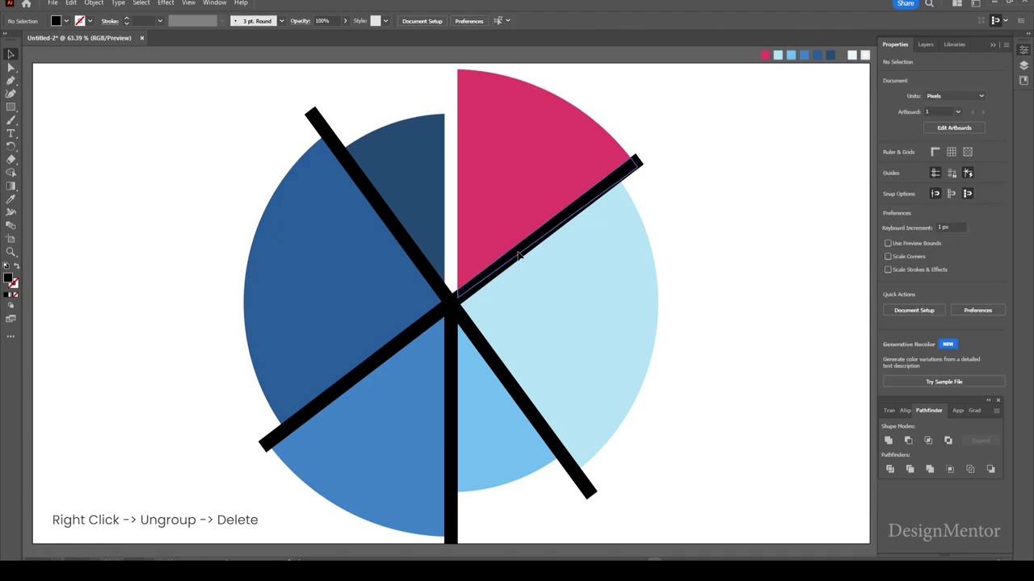
pyautogui.click(519, 254)
pyautogui.press('Delete')
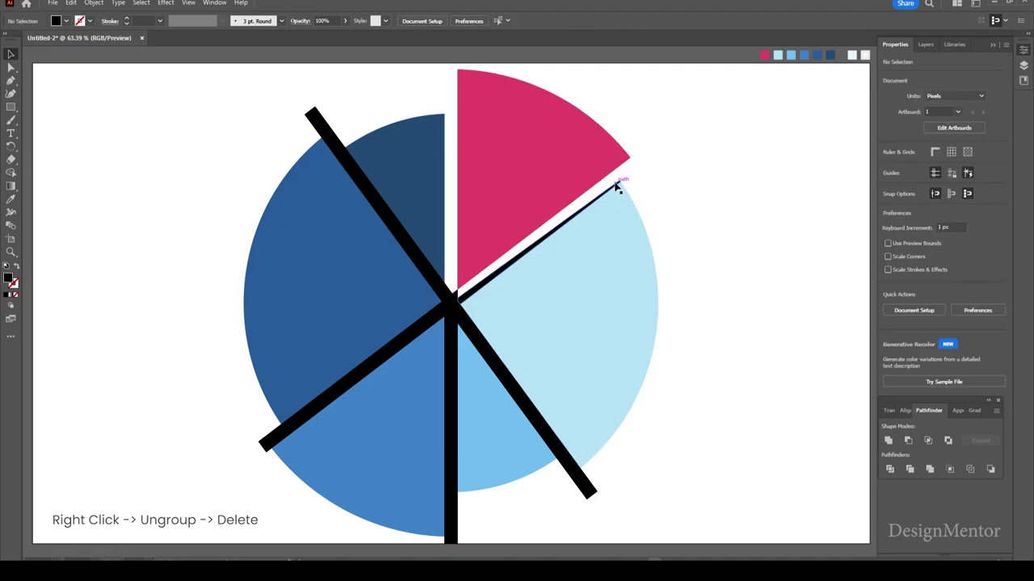
# Step: Delete the leftover thin lines and the upper-left diagonal bar piece
pyautogui.click(616, 186)
pyautogui.press('Delete')
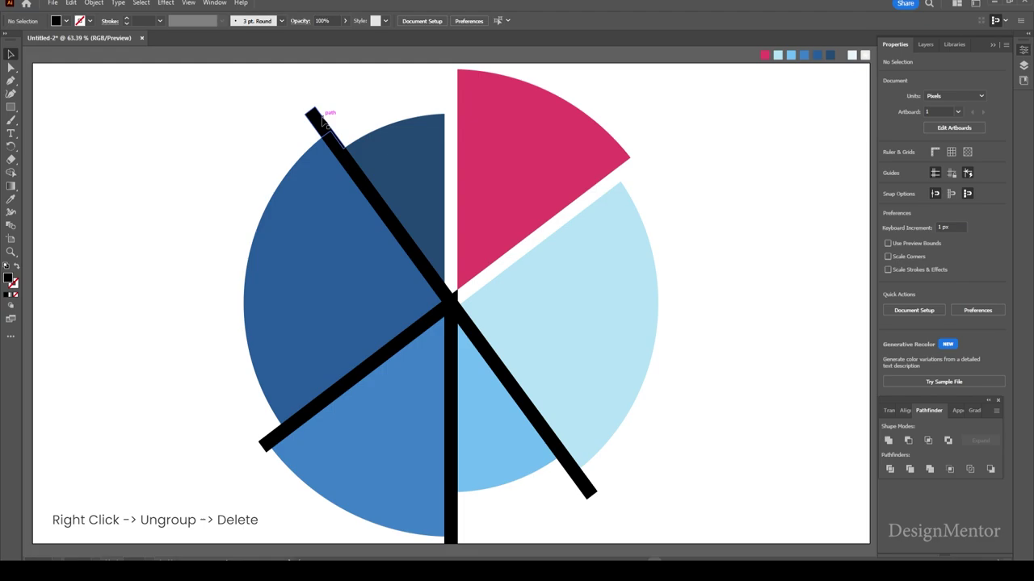
pyautogui.click(323, 119)
pyautogui.press('Delete')
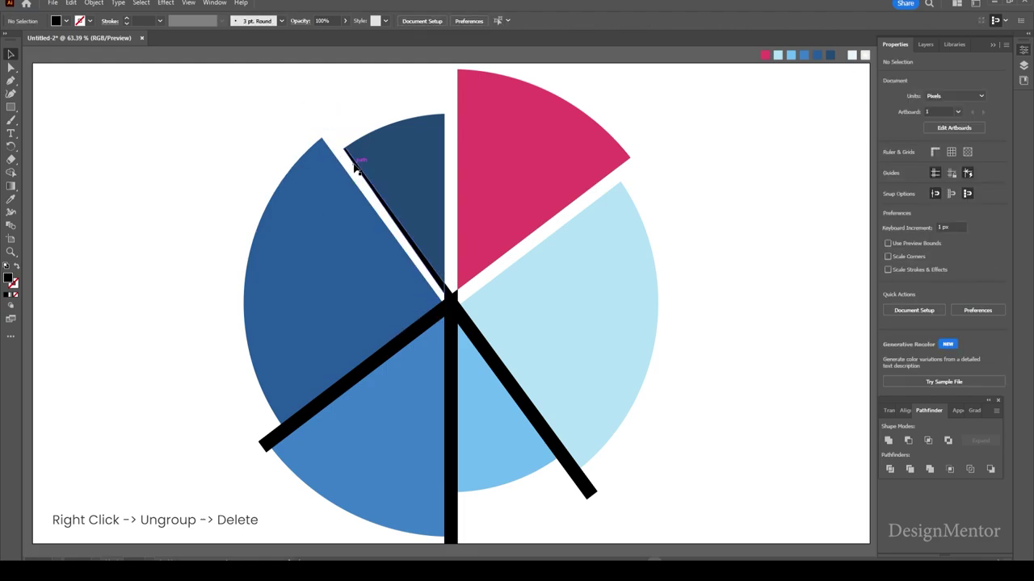
pyautogui.click(355, 165)
pyautogui.press('Delete')
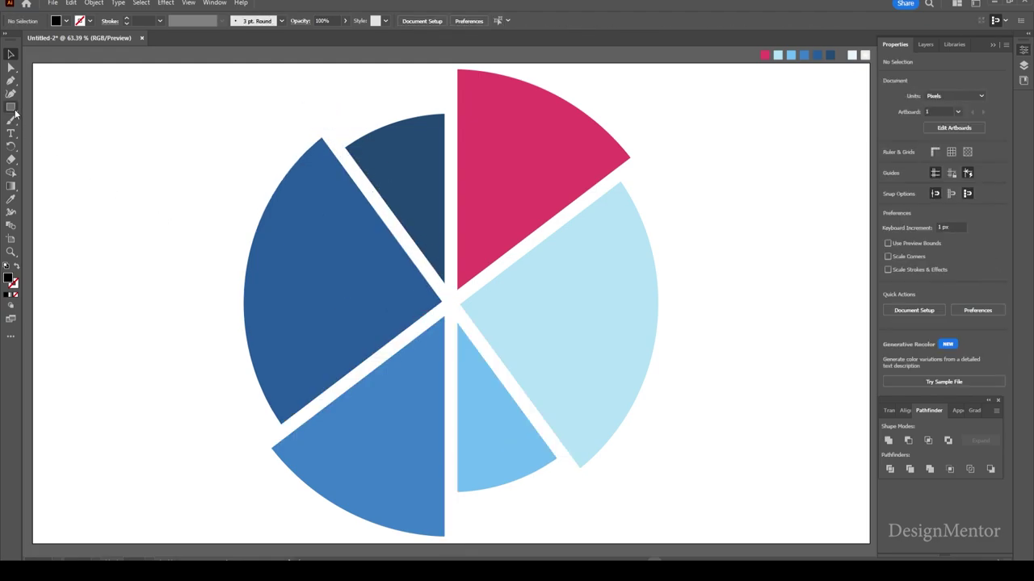
pyautogui.moveTo(11, 107); pyautogui.dragTo(46, 124)
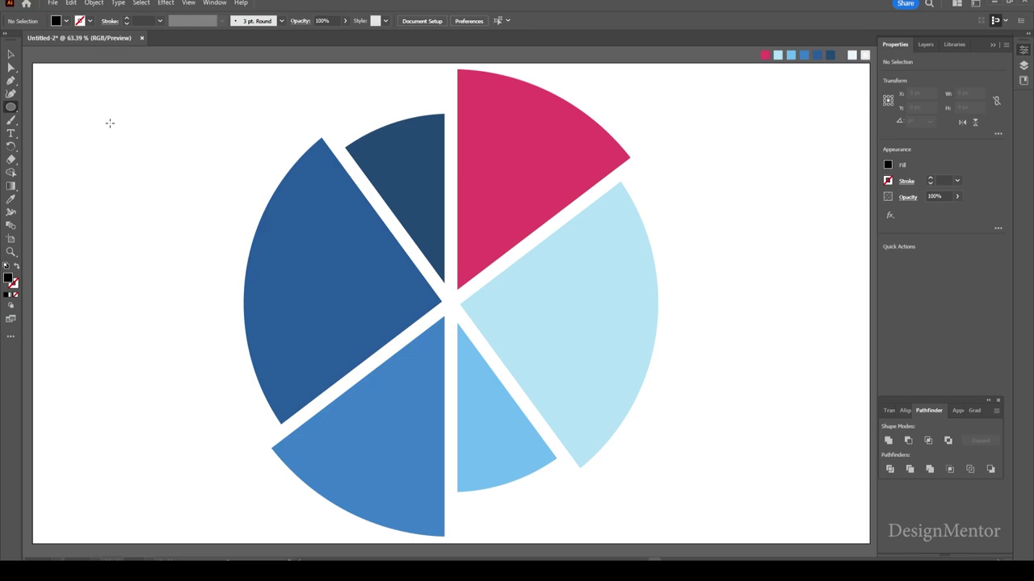
# Step: Create a 500 px circle filled with white sampled from the swatches
pyautogui.press('i')
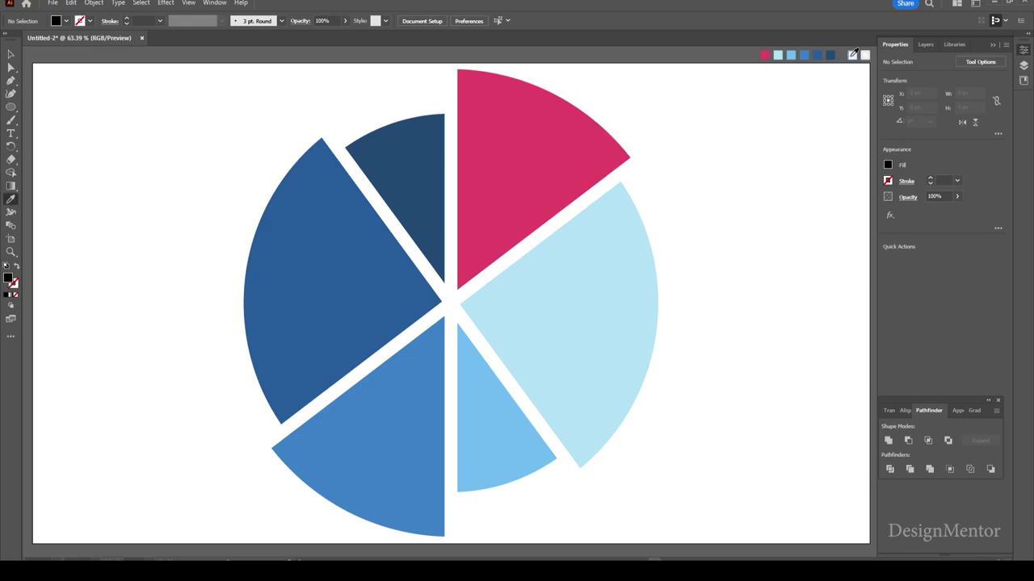
pyautogui.click(854, 53)
pyautogui.click(11, 106)
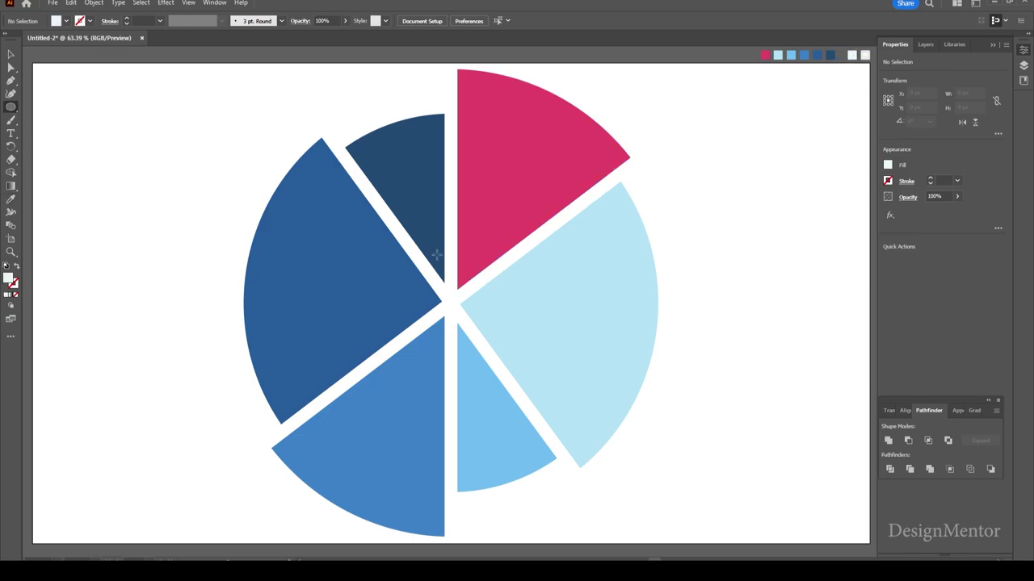
pyautogui.click(454, 298)
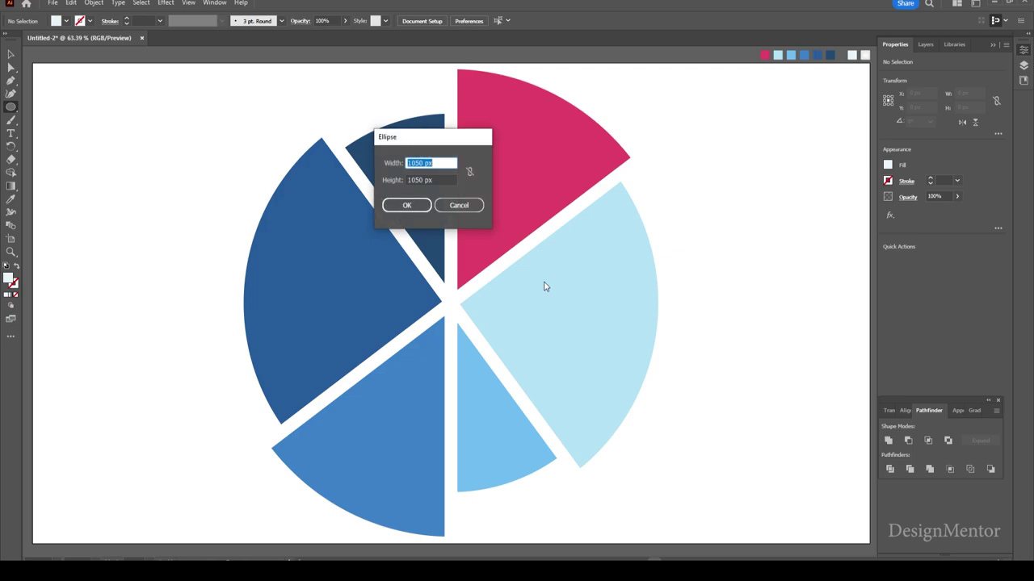
pyautogui.write('500')
pyautogui.press('Tab')
pyautogui.write('50')
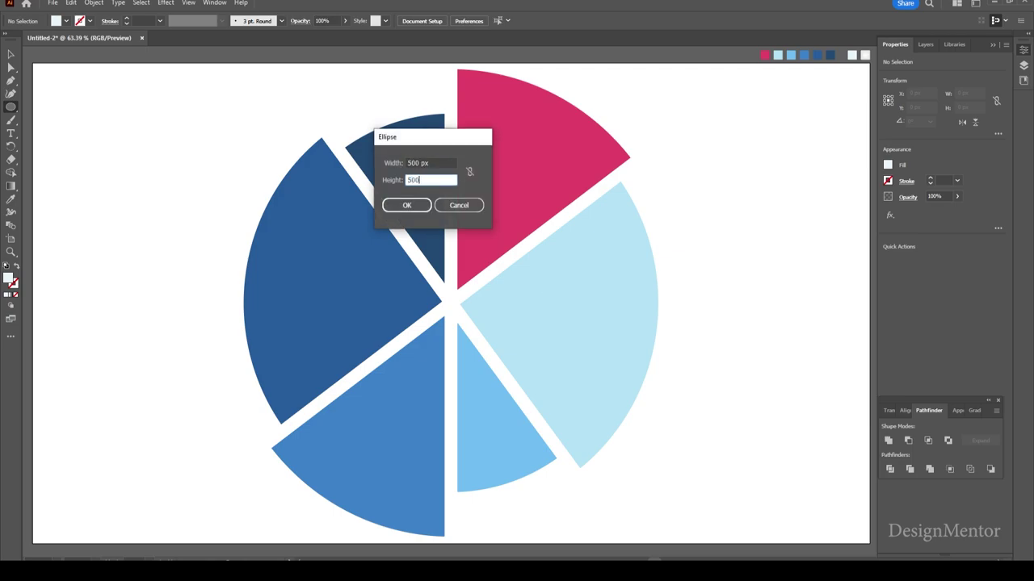
pyautogui.press('Return')
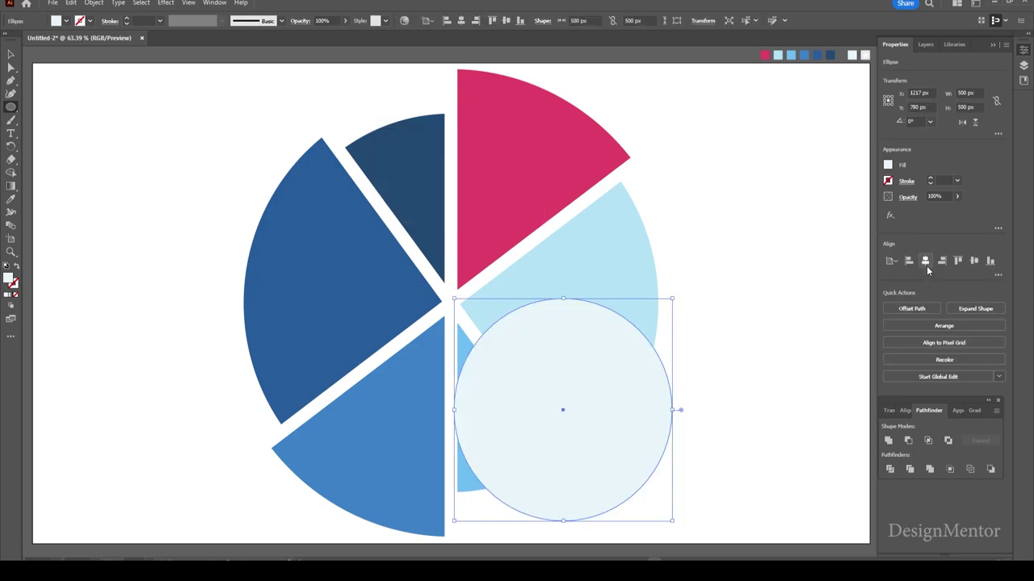
# Step: Centre the circle horizontally and vertically on the artboard, then deselect
pyautogui.click(927, 267)
pyautogui.click(974, 260)
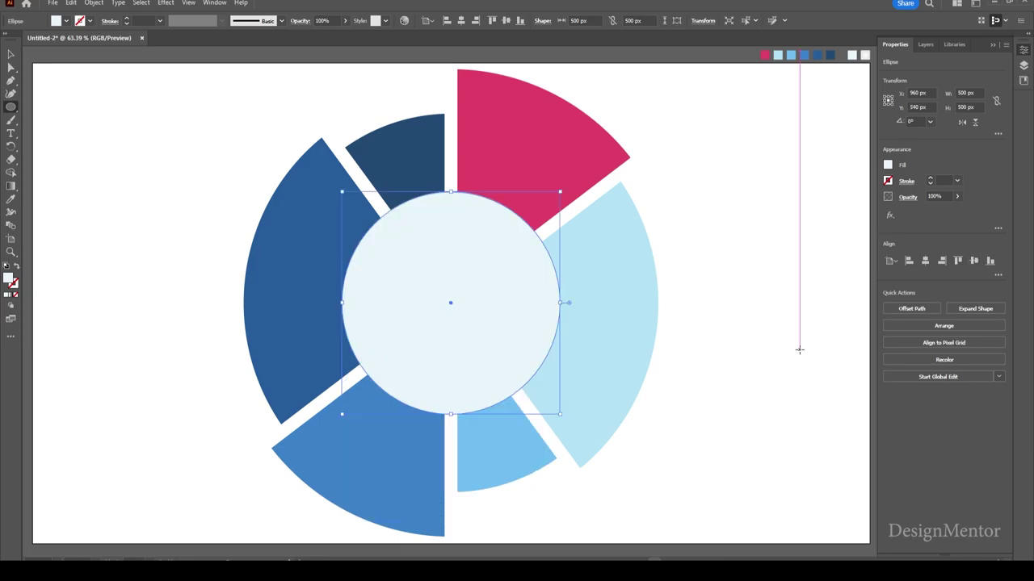
pyautogui.press('v')
pyautogui.click(759, 364)
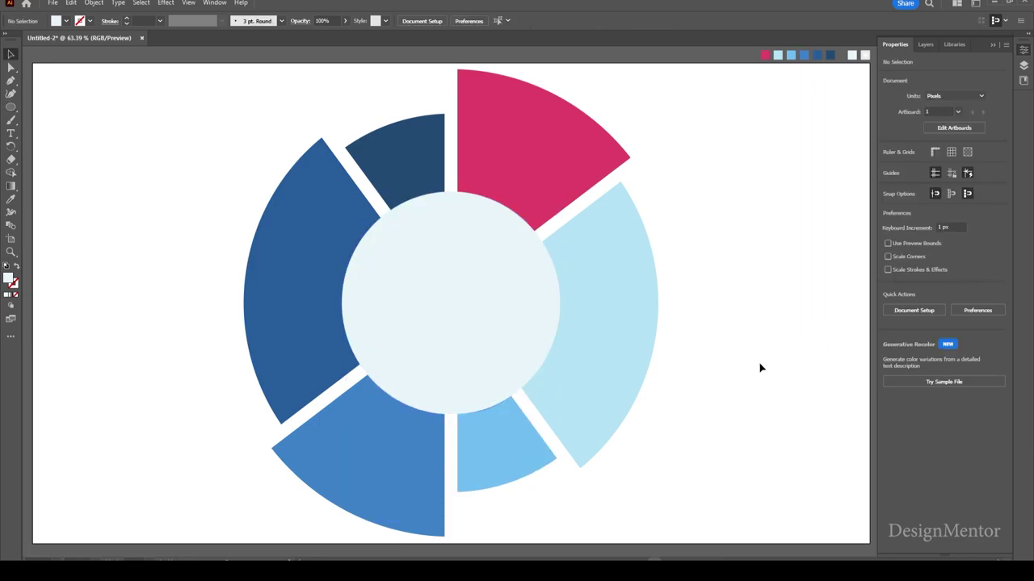
pyautogui.click(502, 317)
pyautogui.click(742, 364)
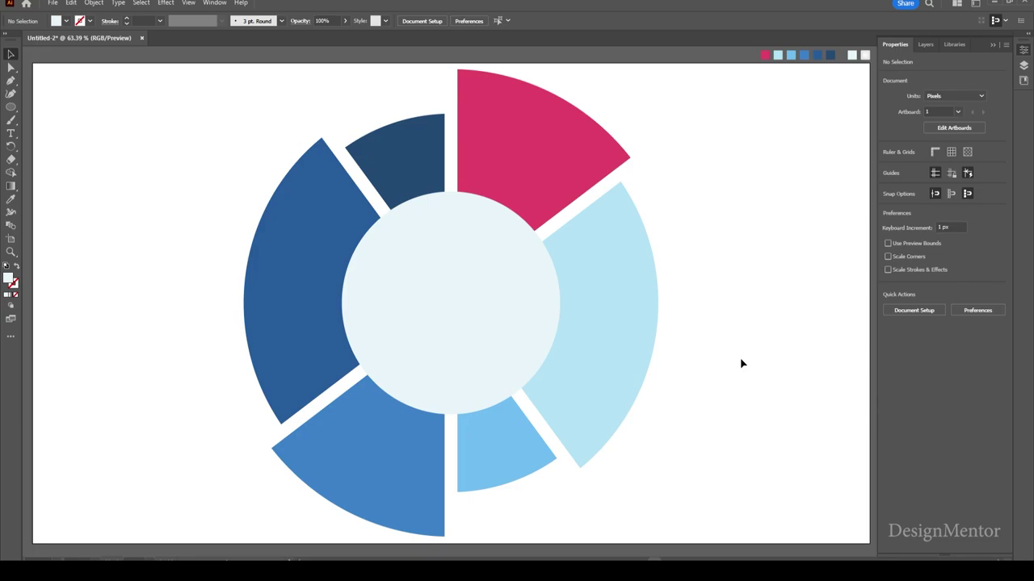
pyautogui.click(10, 106)
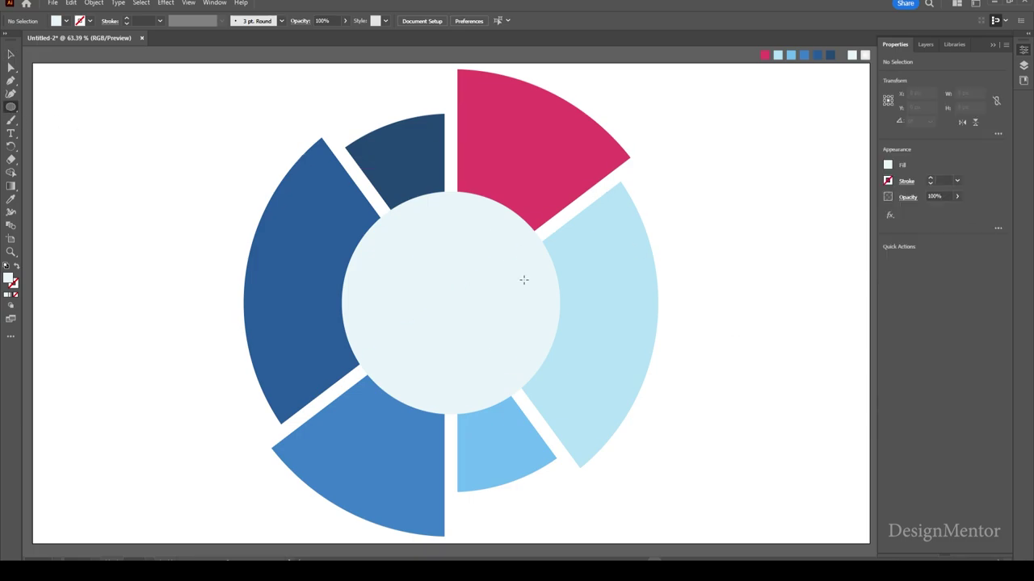
# Step: Create a 350 × 350 px circle centred horizontally and vertically on the artboard
pyautogui.press('v')
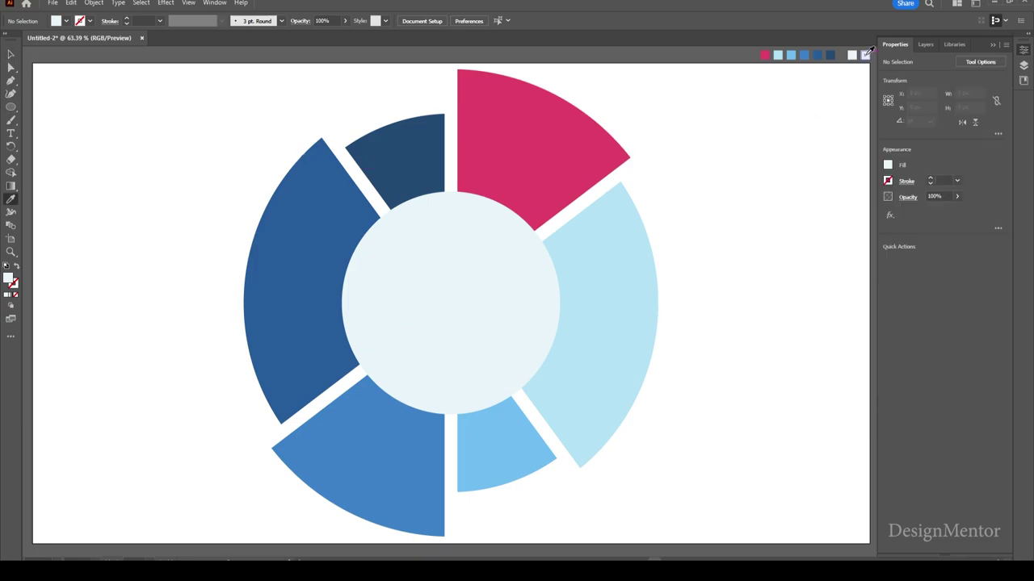
pyautogui.click(11, 109)
pyautogui.click(442, 277)
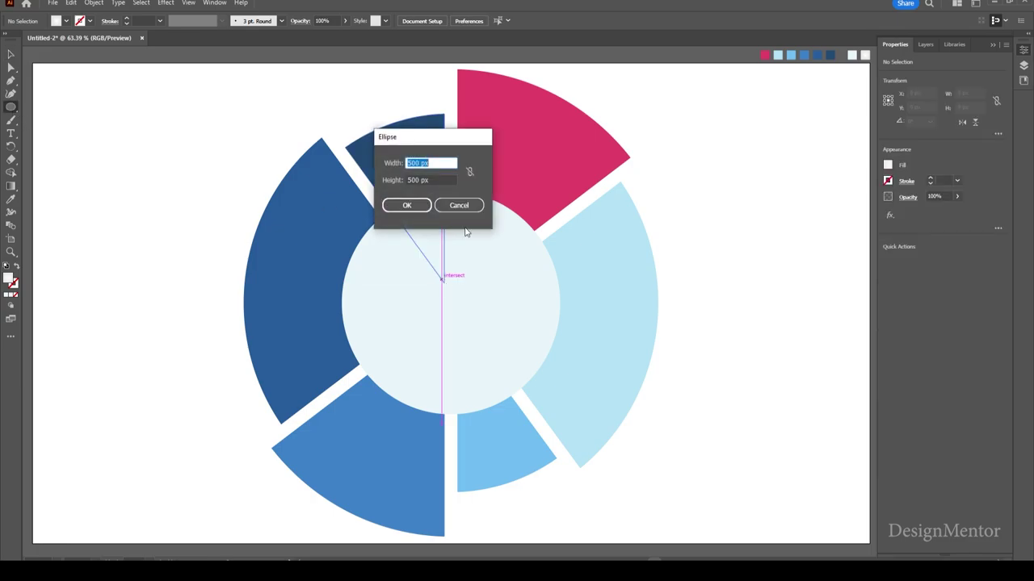
pyautogui.write('350')
pyautogui.press('Tab')
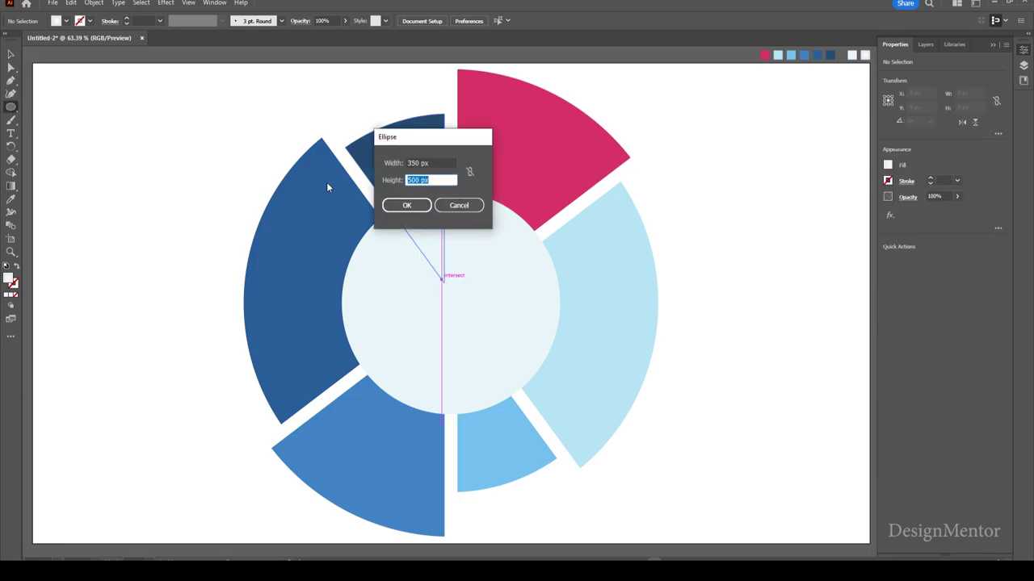
pyautogui.write('350')
pyautogui.press('Return')
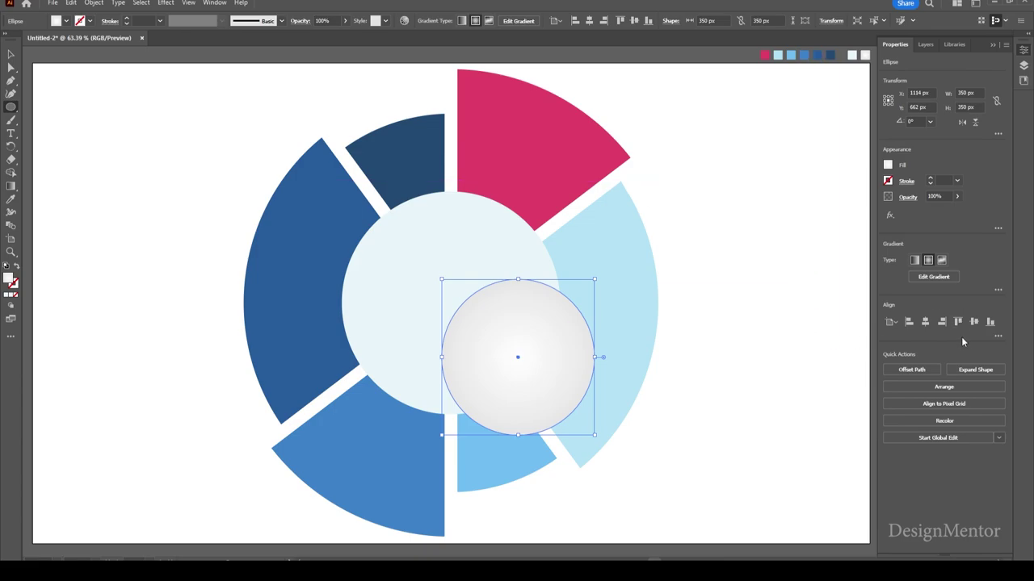
pyautogui.click(925, 321)
pyautogui.click(973, 321)
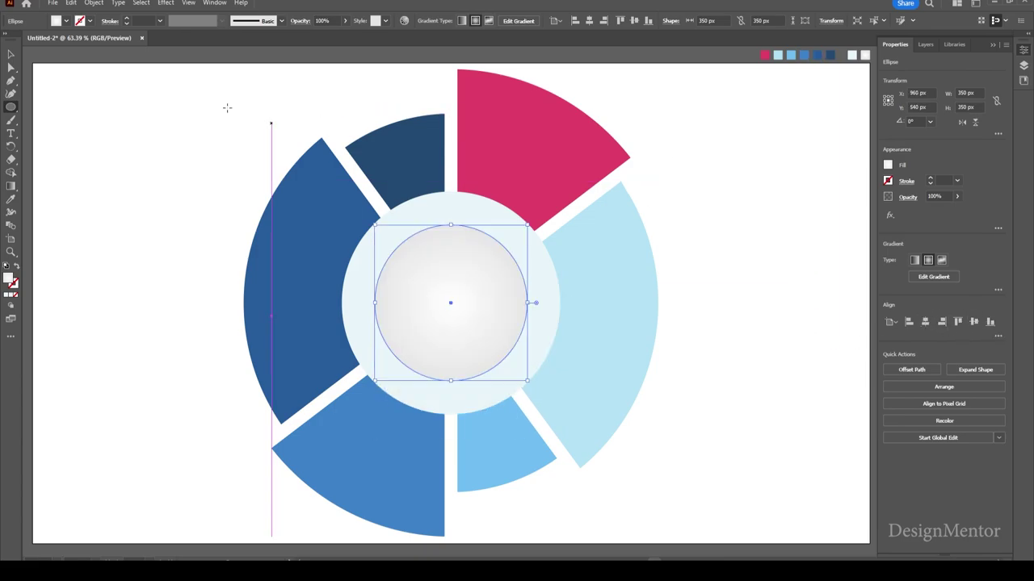
# Step: Apply a light grey Drop Shadow effect to the circle, then deselect
pyautogui.click(164, 4)
pyautogui.moveTo(181, 127)
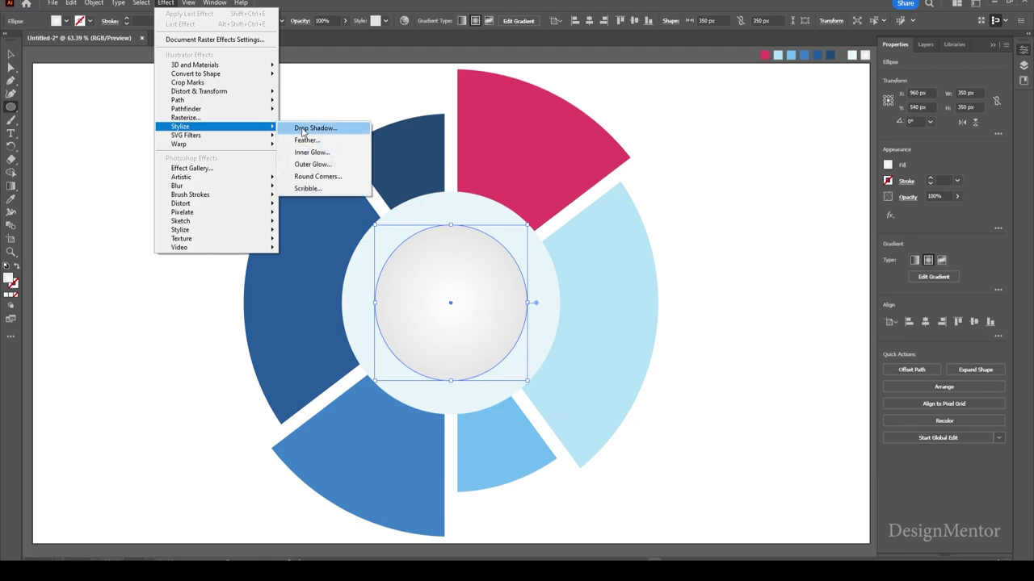
pyautogui.click(304, 129)
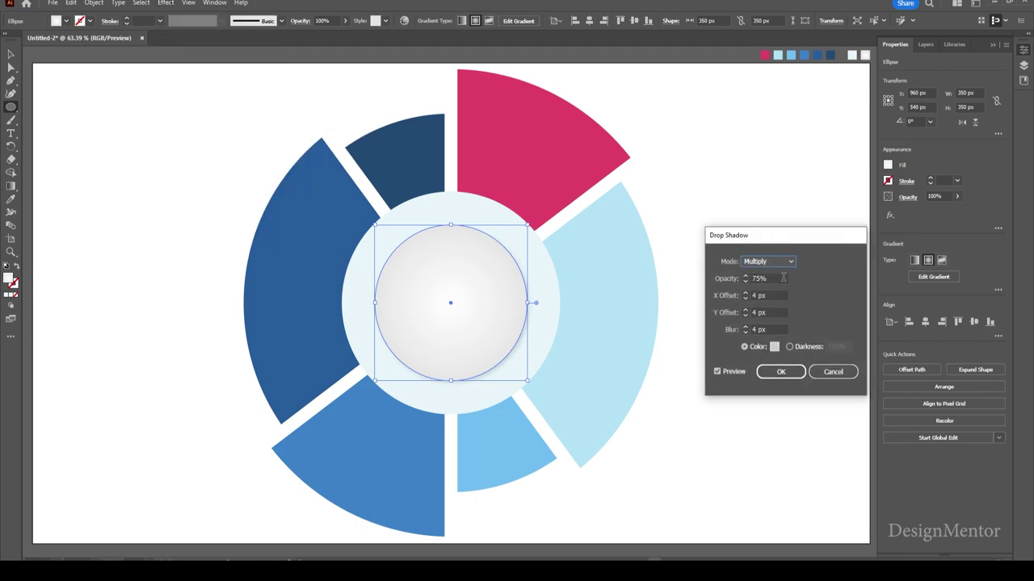
pyautogui.click(773, 347)
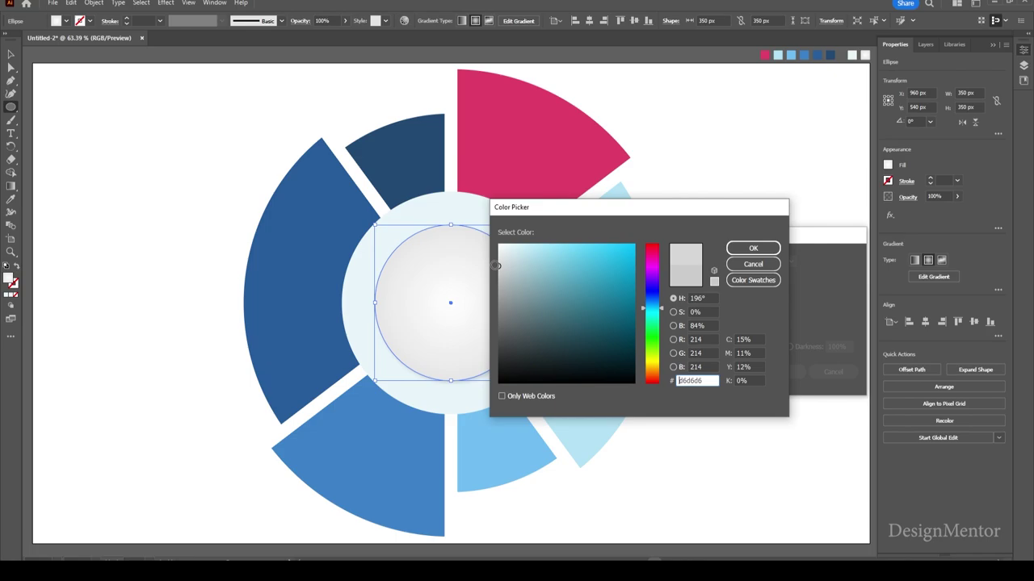
pyautogui.click(751, 264)
pyautogui.click(782, 372)
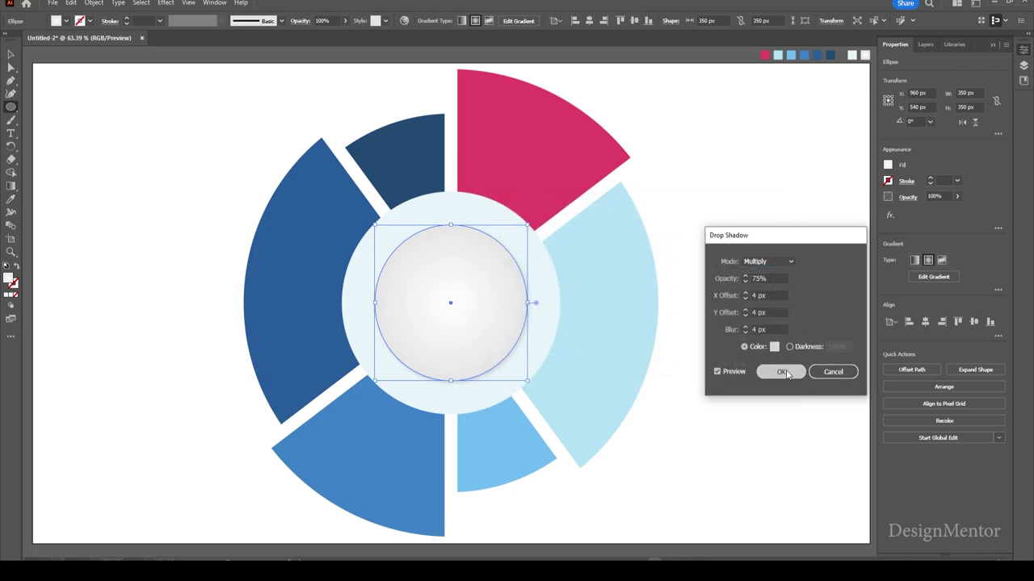
pyautogui.press('v')
pyautogui.click(787, 430)
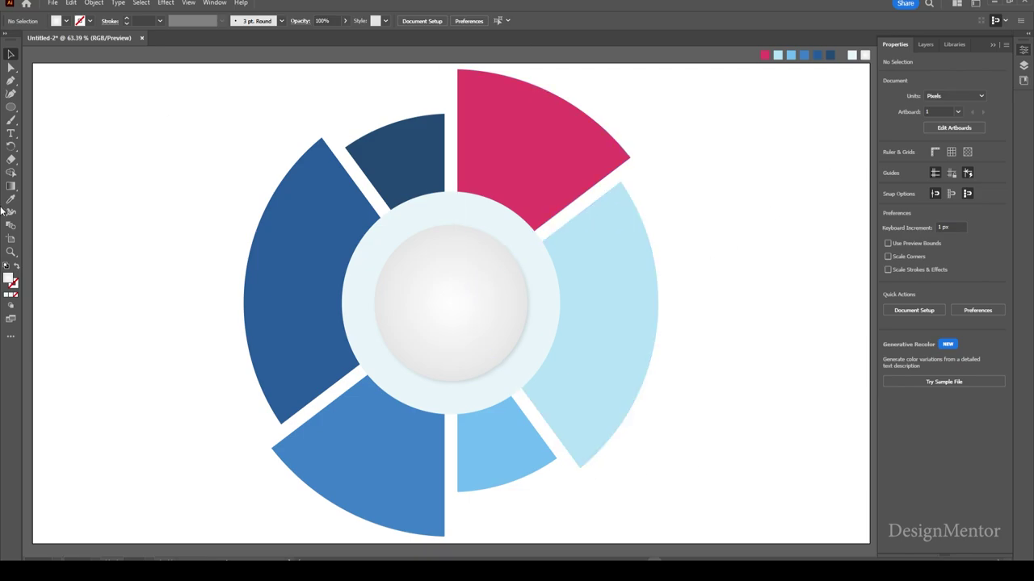
# Step: Add a 30 × 30 px dot in the wedge's pink, nudged just beyond its outer corner
pyautogui.press('i')
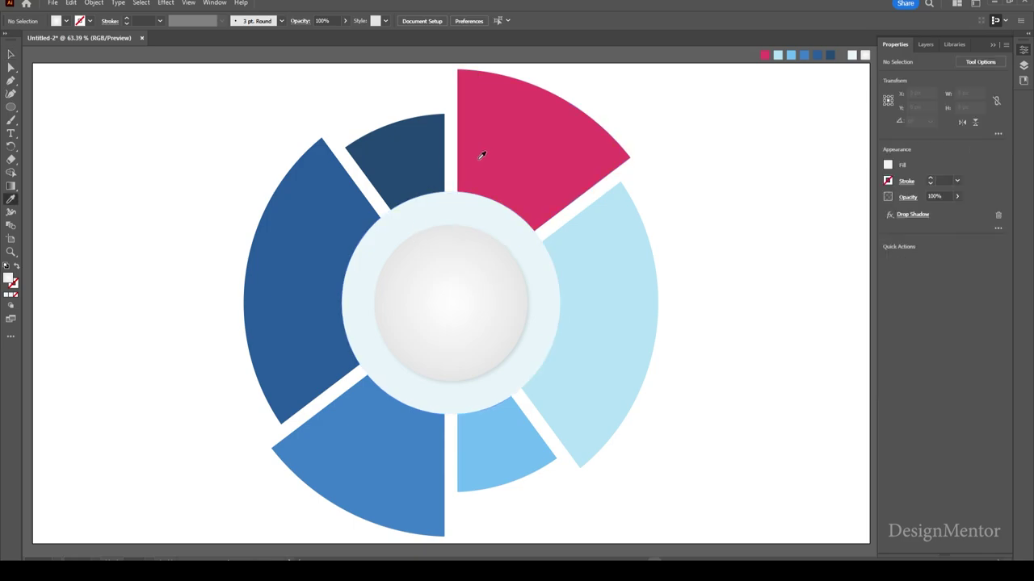
pyautogui.click(521, 144)
pyautogui.moveTo(10, 107); pyautogui.dragTo(36, 121)
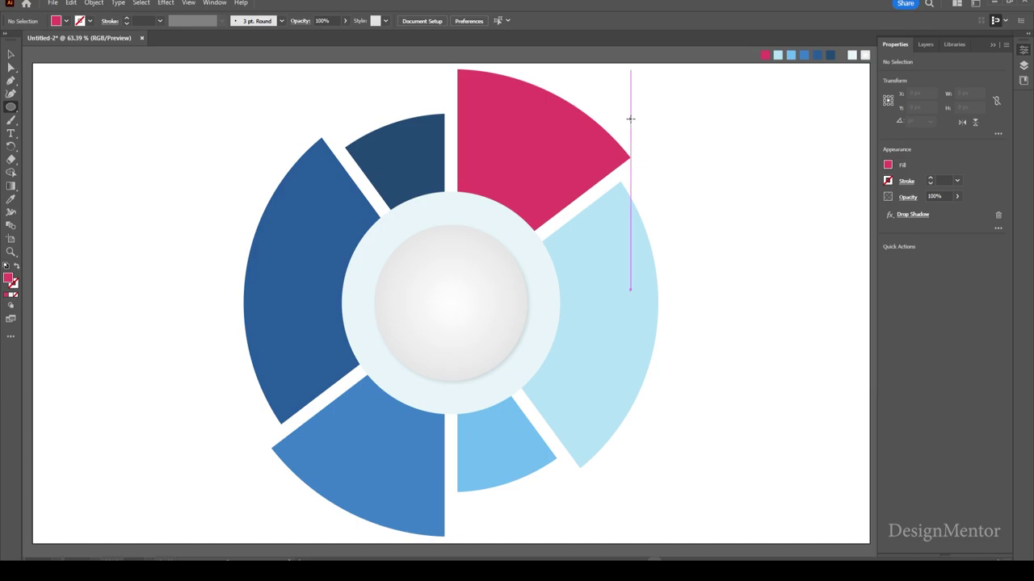
pyautogui.click(630, 118)
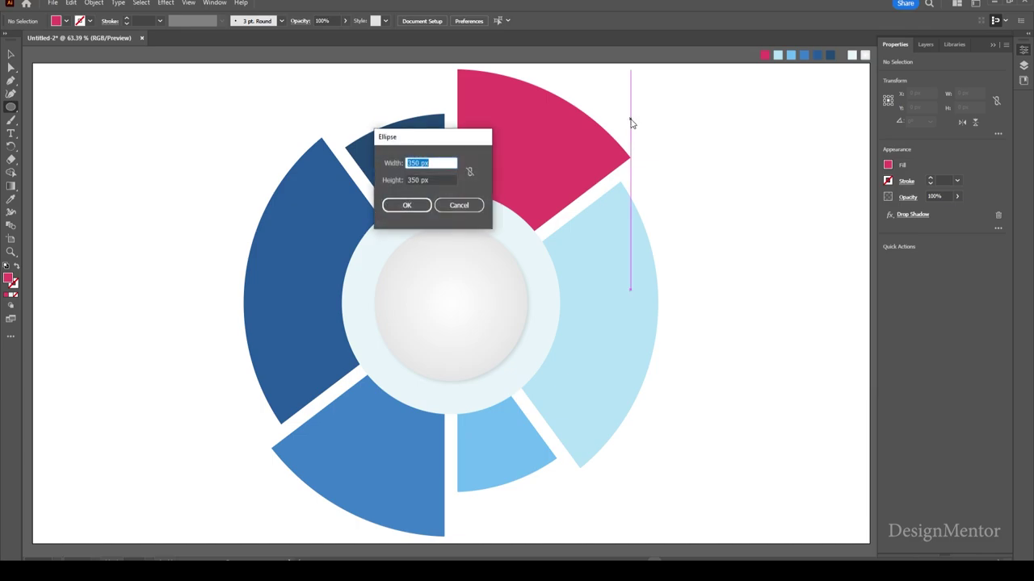
pyautogui.write('30')
pyautogui.press('Tab')
pyautogui.write('30')
pyautogui.press('Return')
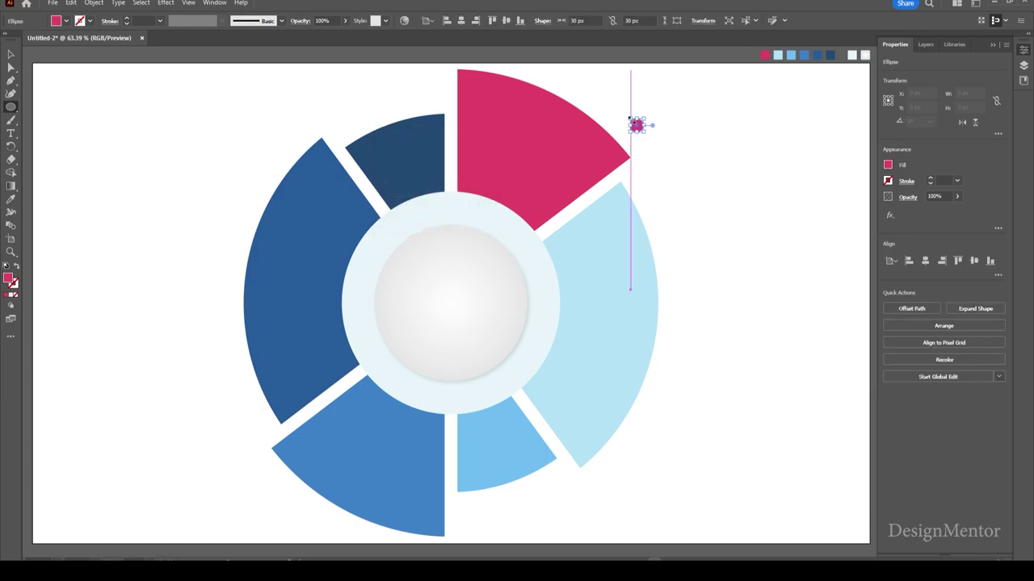
pyautogui.press('v')
pyautogui.click(684, 117)
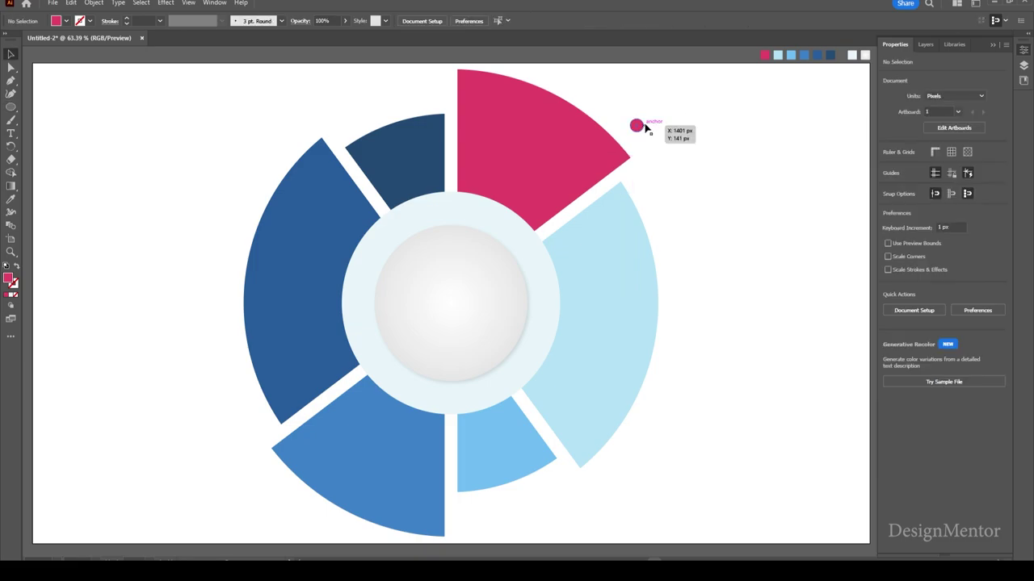
pyautogui.moveTo(638, 126); pyautogui.dragTo(633, 133)
pyautogui.click(681, 106)
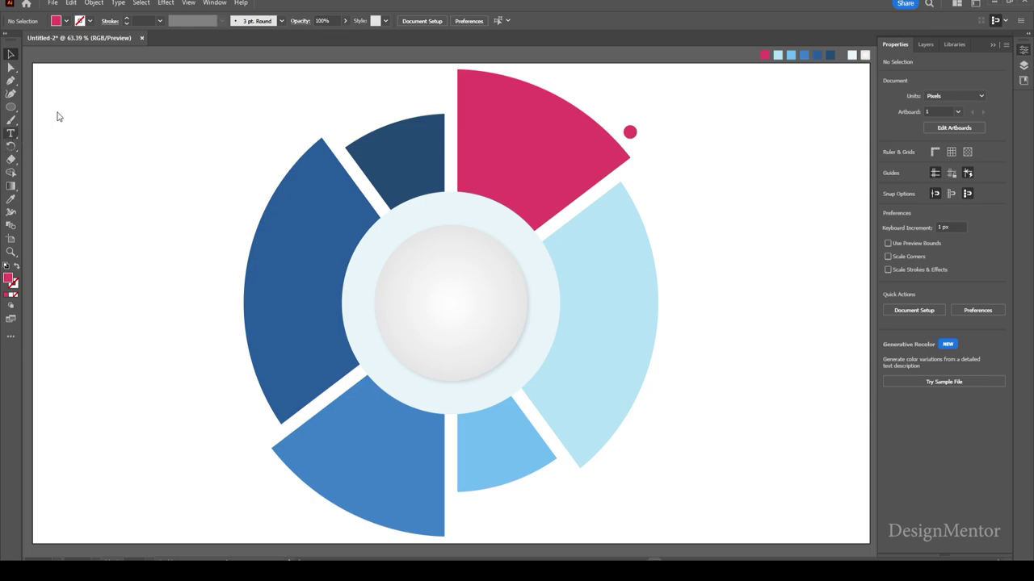
# Step: Set up the Type tool with Open Sans SemiBold at 24 pt and a black fill
pyautogui.press('t')
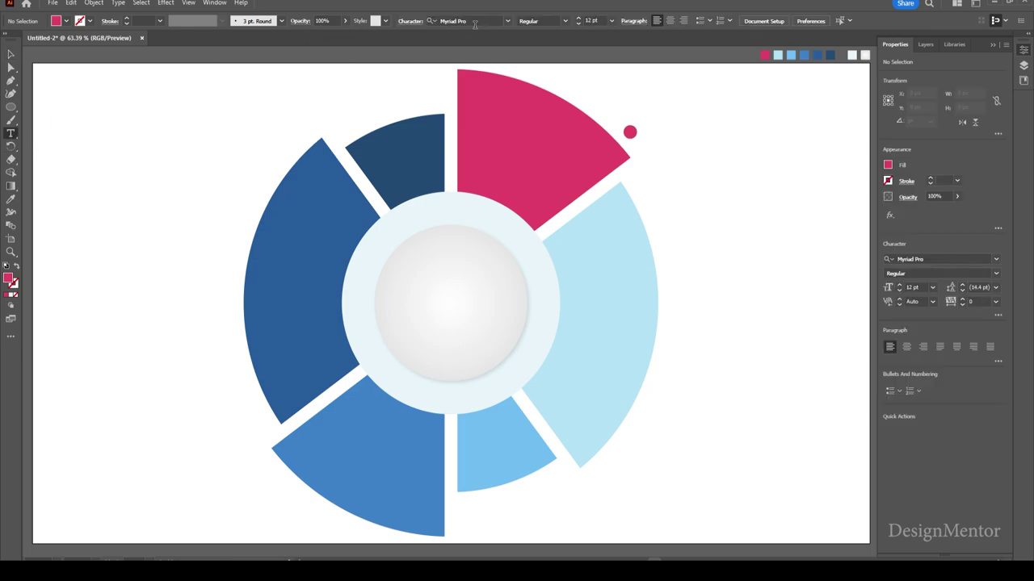
pyautogui.click(474, 22)
pyautogui.write('open')
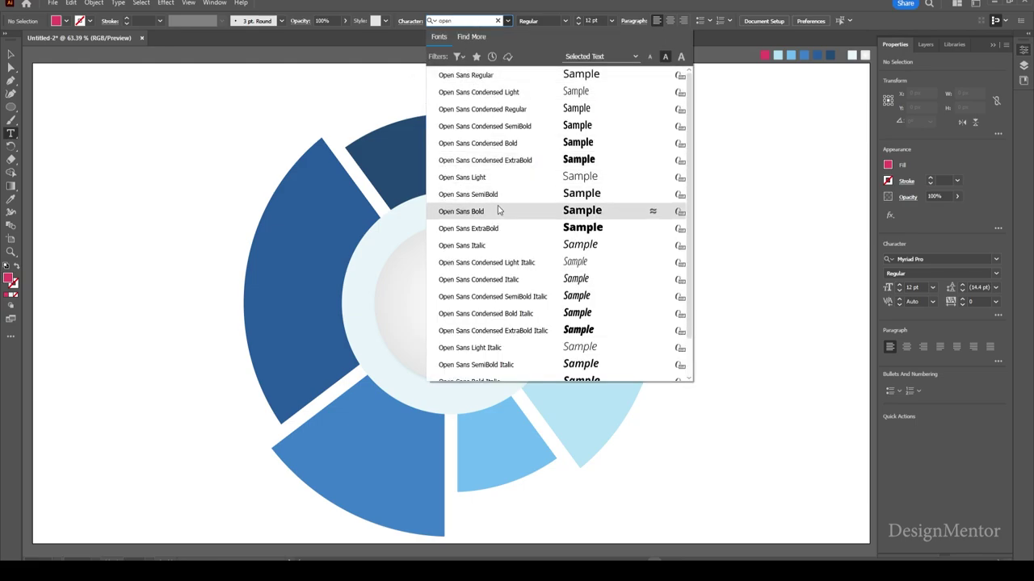
pyautogui.click(476, 194)
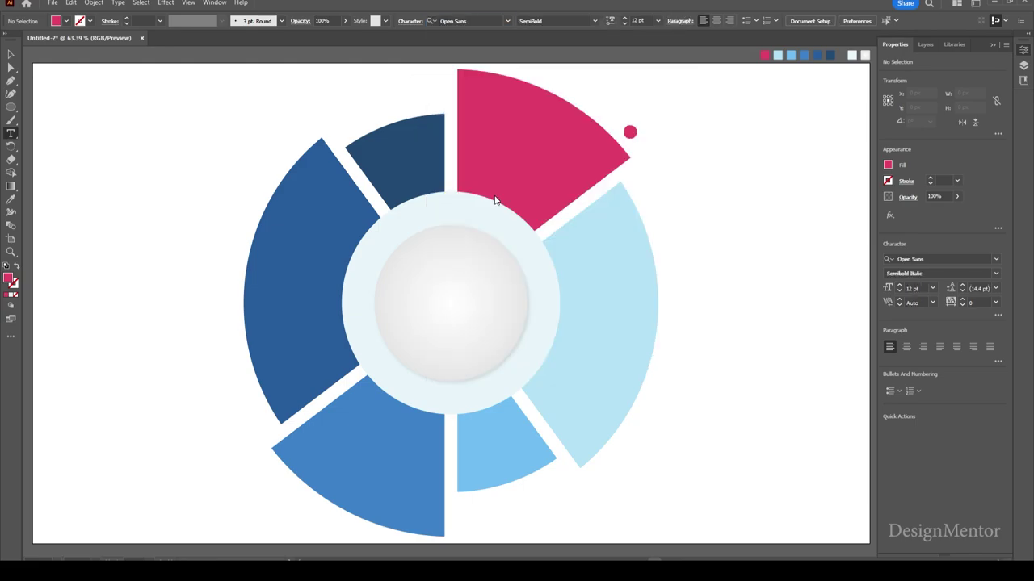
pyautogui.click(651, 21)
pyautogui.write('24')
pyautogui.press('Return')
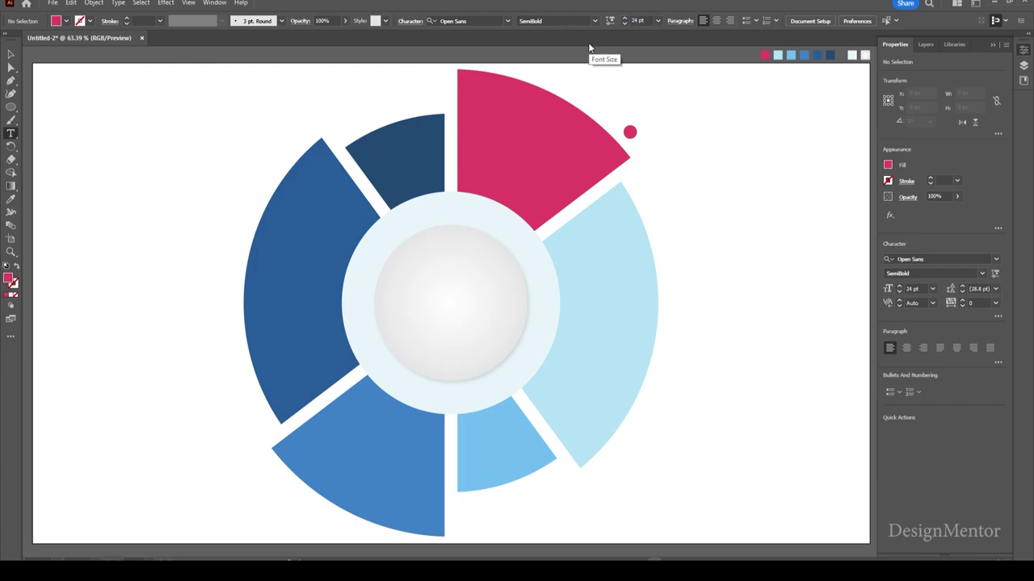
pyautogui.click(66, 23)
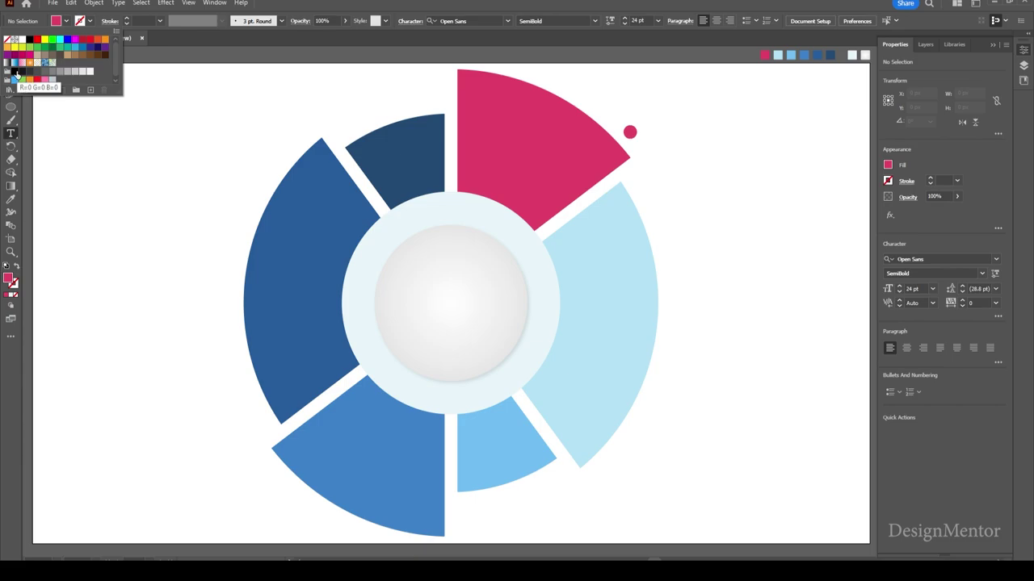
# Step: Type the 'JavaScript / ECMAScript' label right of the pink dot and move it closer
pyautogui.click(686, 127)
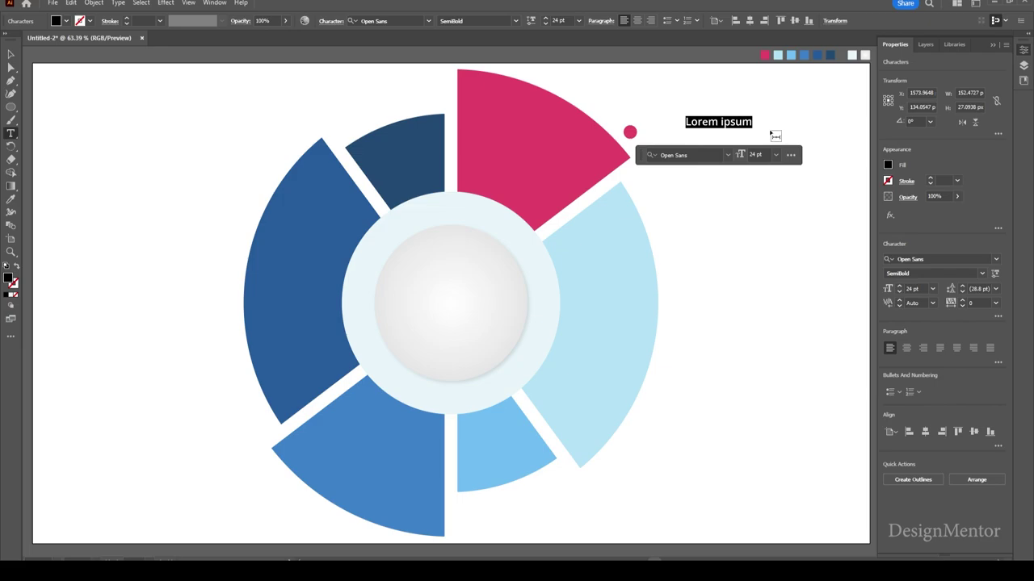
pyautogui.press('BackSpace')
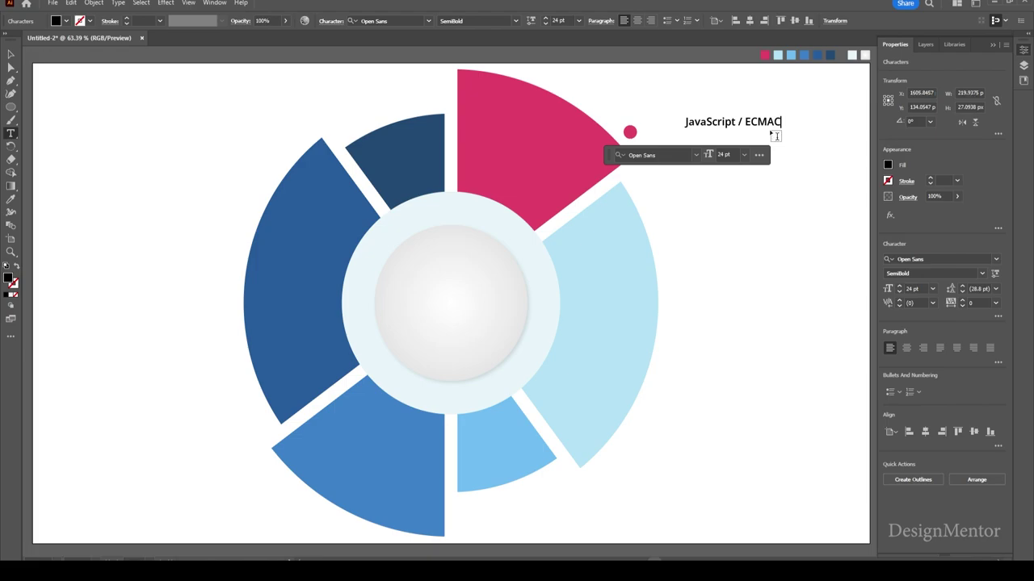
pyautogui.write('Script')
pyautogui.press('Escape')
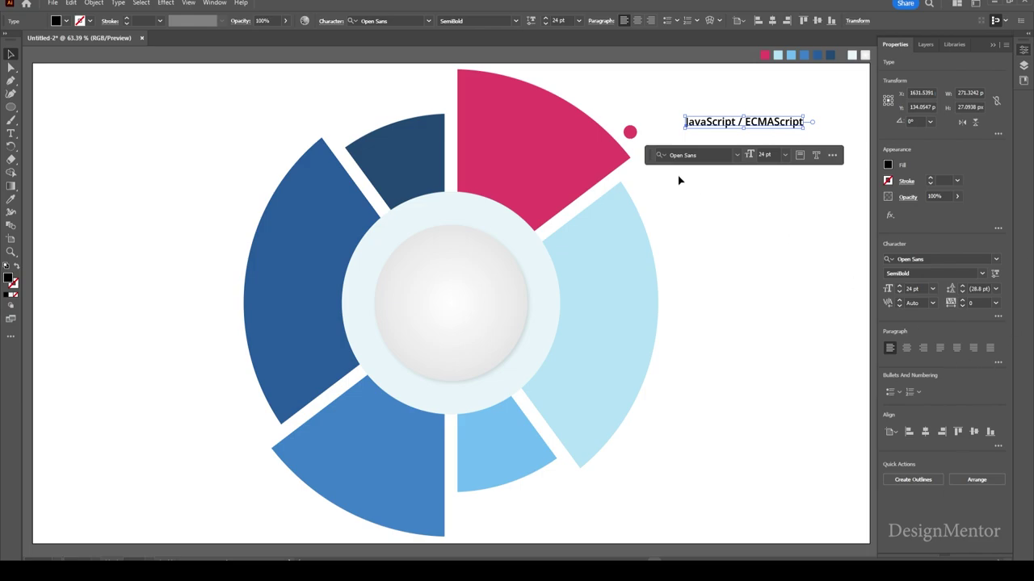
pyautogui.click(727, 194)
pyautogui.click(736, 129)
pyautogui.moveTo(778, 127); pyautogui.dragTo(759, 123)
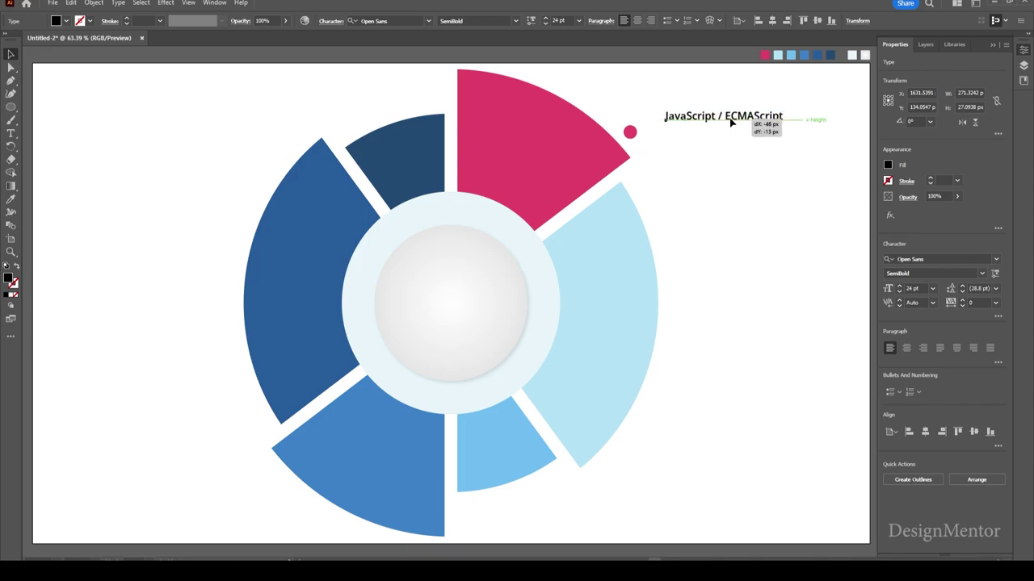
# Step: Enlarge the label to 36 pt and copy the pink dot down beside the light-blue wedge
pyautogui.click(568, 20)
pyautogui.write('30')
pyautogui.press('Return')
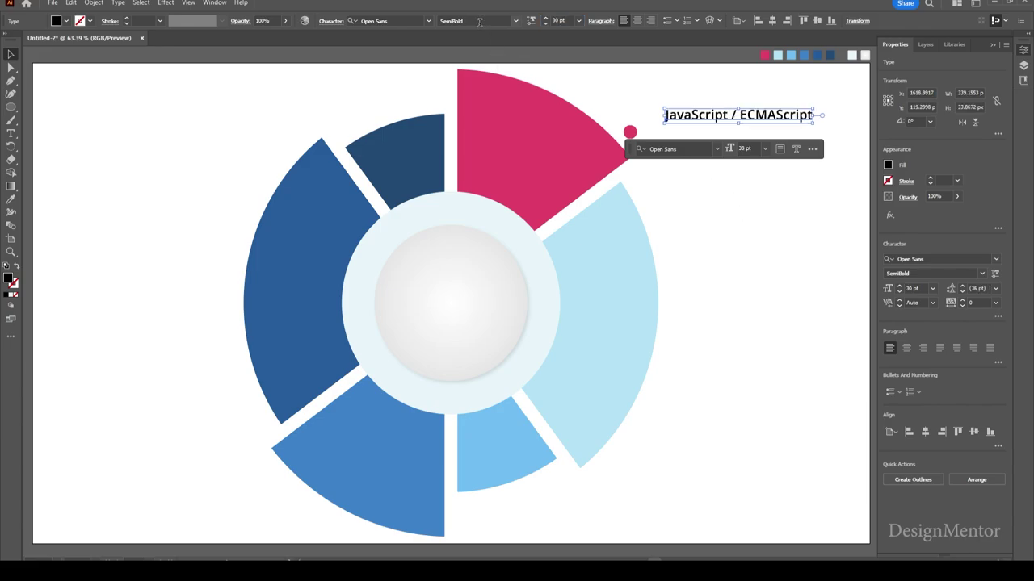
pyautogui.click(559, 21)
pyautogui.write('36')
pyautogui.press('Return')
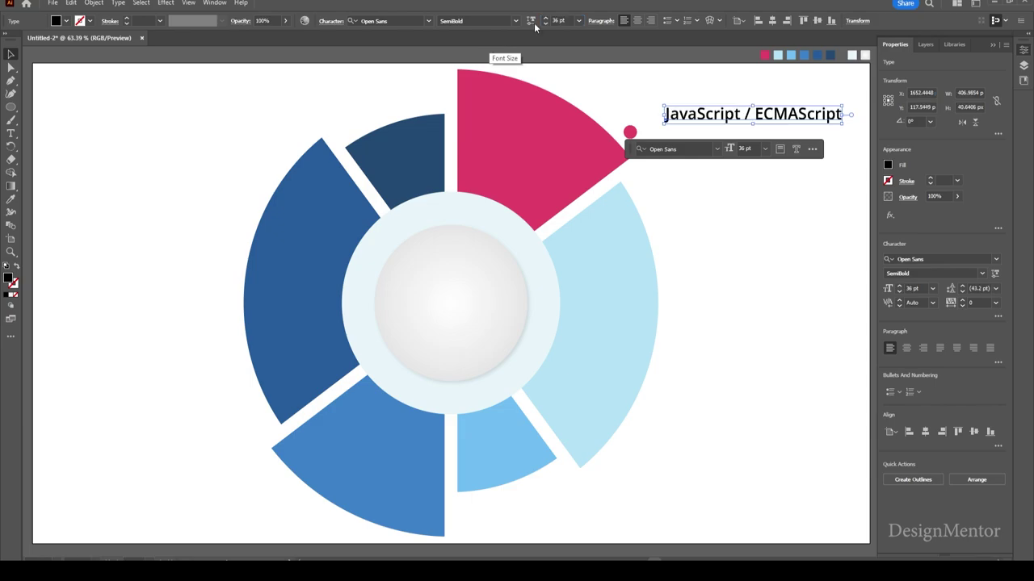
pyautogui.click(630, 131)
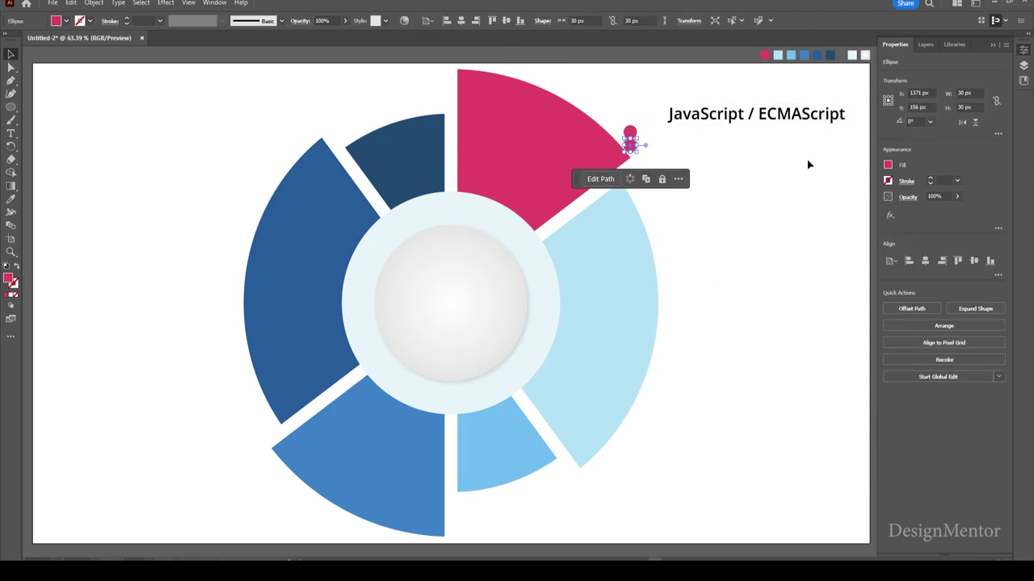
pyautogui.moveTo(630, 132); pyautogui.dragTo(630, 461)
# Step: Recolour the copied dot light blue and duplicate the JavaScript label, retyping it as 'PHP'
pyautogui.press('i')
pyautogui.click(621, 380)
pyautogui.click(755, 114)
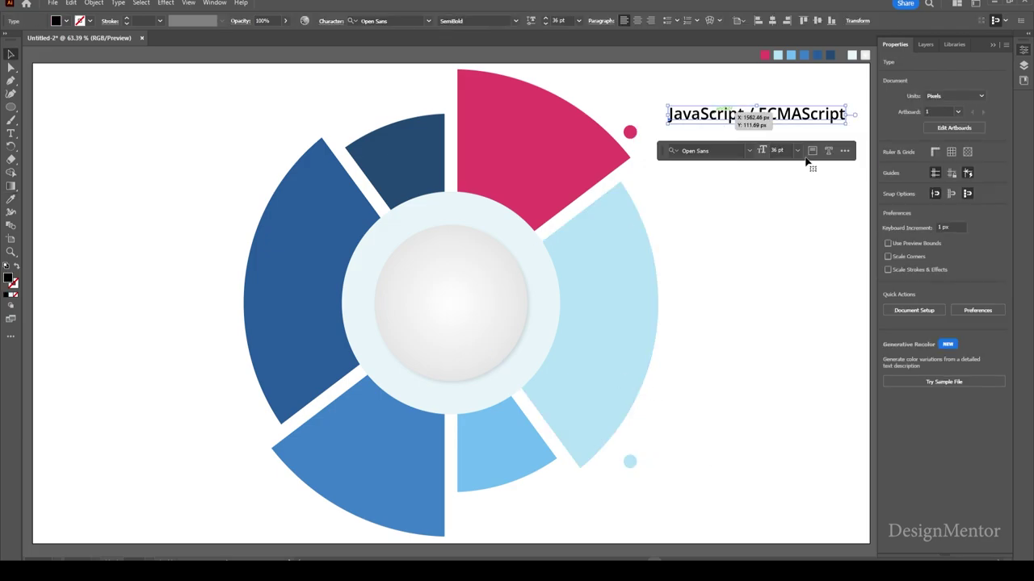
pyautogui.moveTo(799, 114); pyautogui.dragTo(799, 225)
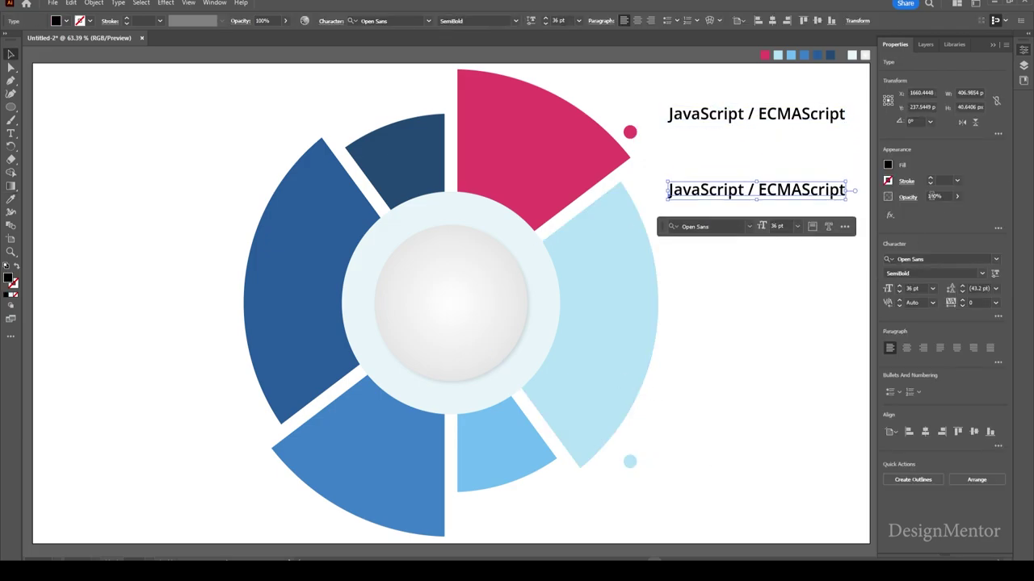
pyautogui.doubleClick(781, 225)
pyautogui.hotkey('ctrl', 'a')
pyautogui.write('P')
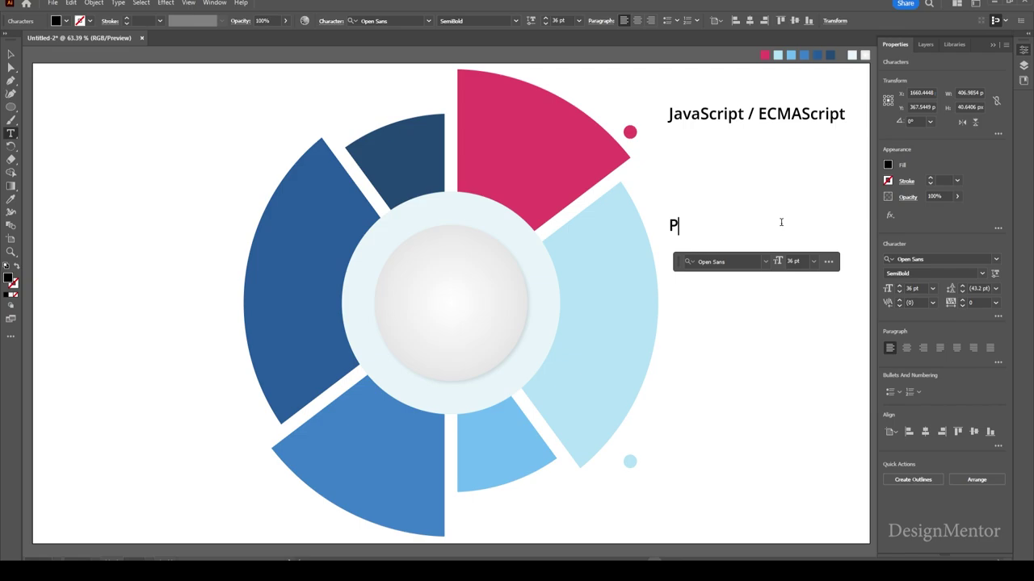
pyautogui.write('HP')
pyautogui.press('Escape')
# Step: Position the light-blue dot and the PHP label side by side
pyautogui.moveTo(630, 461); pyautogui.dragTo(628, 455)
pyautogui.moveTo(635, 418); pyautogui.dragTo(659, 195)
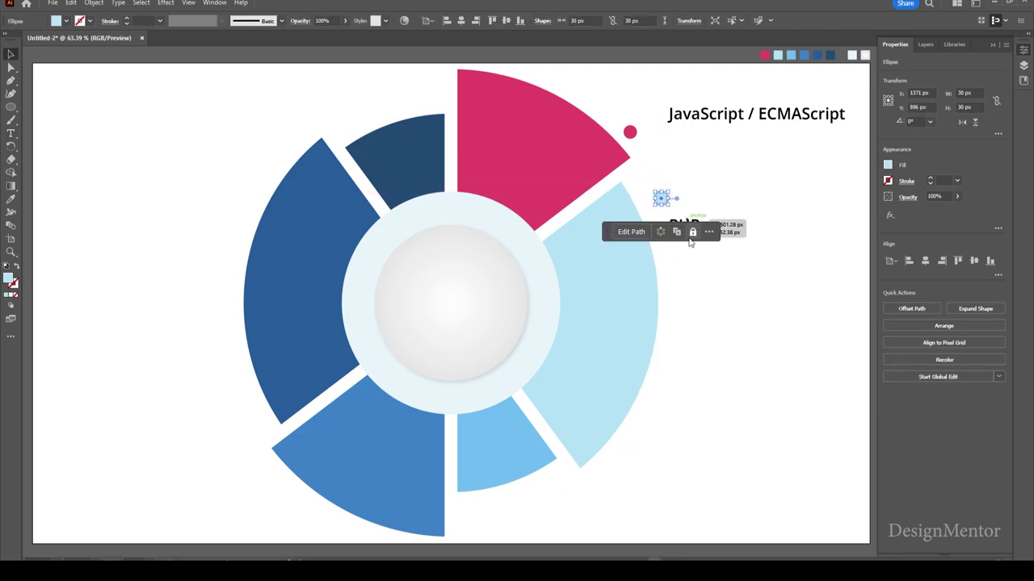
pyautogui.moveTo(684, 228)
pyautogui.mouseDown()
pyautogui.moveTo(701, 205)
pyautogui.moveTo(722, 231)
pyautogui.mouseUp()
pyautogui.moveTo(660, 198); pyautogui.dragTo(653, 199)
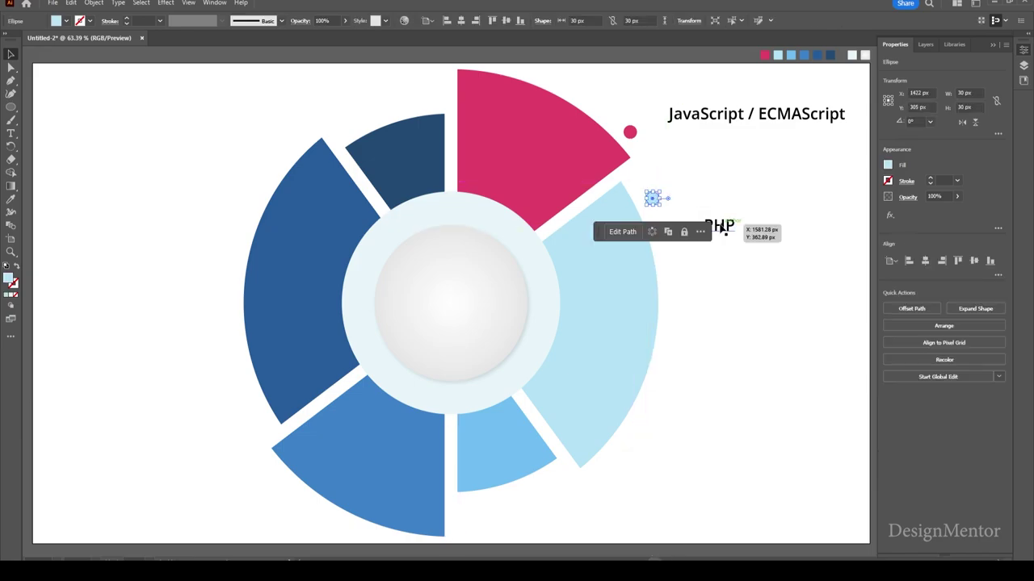
pyautogui.moveTo(719, 226)
pyautogui.mouseDown()
pyautogui.moveTo(698, 218)
pyautogui.moveTo(475, 526)
pyautogui.mouseUp()
pyautogui.click(728, 306)
pyautogui.click(651, 203)
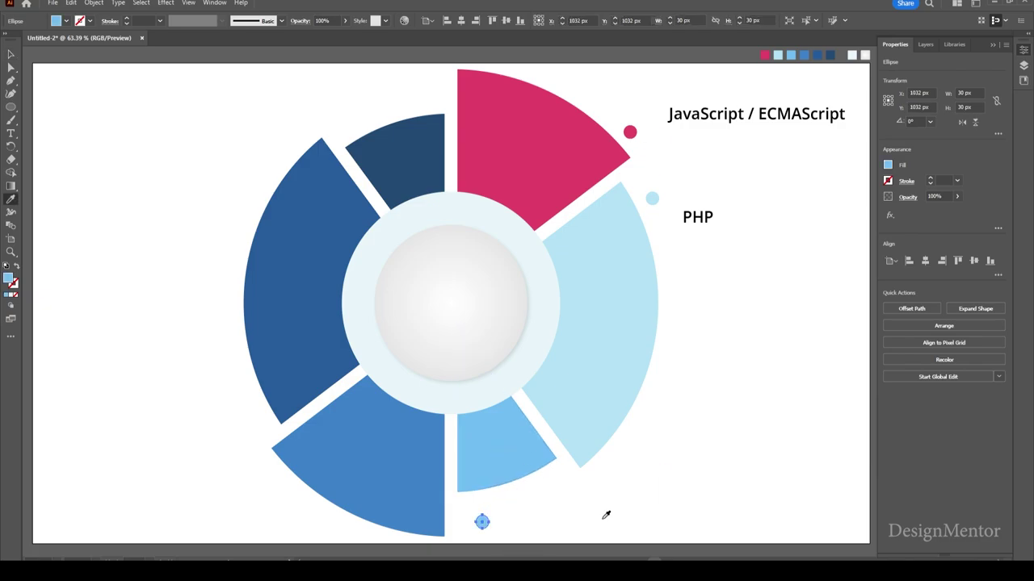
pyautogui.click(696, 218)
# Step: Copy the PHP label down beside the bottom dot and retype it as 'Python'
pyautogui.moveTo(696, 218)
pyautogui.keyDown('alt'); pyautogui.mouseDown()
pyautogui.moveTo(567, 501)
pyautogui.moveTo(535, 527)
pyautogui.mouseUp(); pyautogui.keyUp('alt')
pyautogui.doubleClick(549, 523)
pyautogui.write('P')
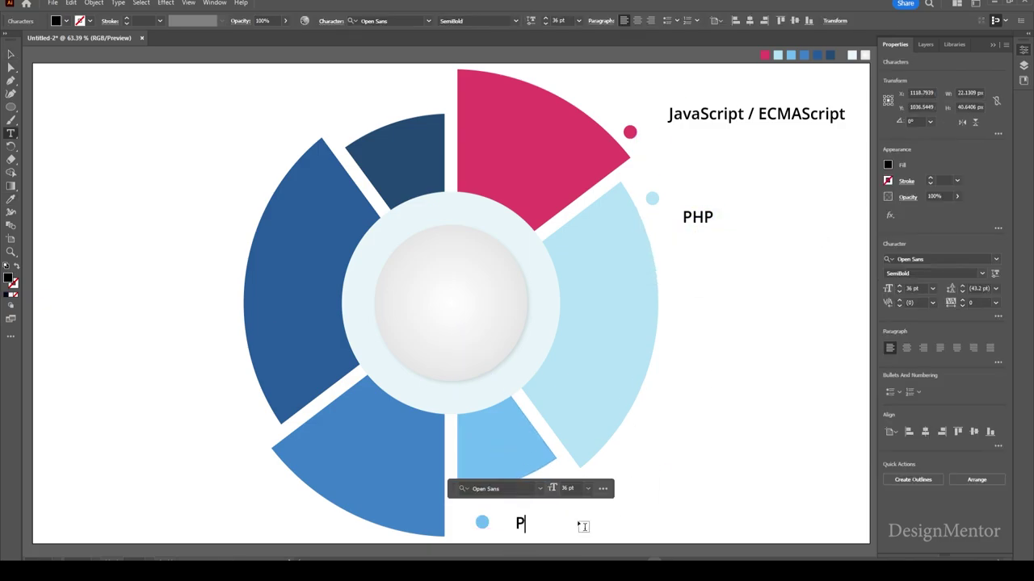
pyautogui.write('ython')
pyautogui.press('Escape')
# Step: Copy the dot and Python label to the chart's lower left and retype it as 'Ruby'
pyautogui.click(482, 523)
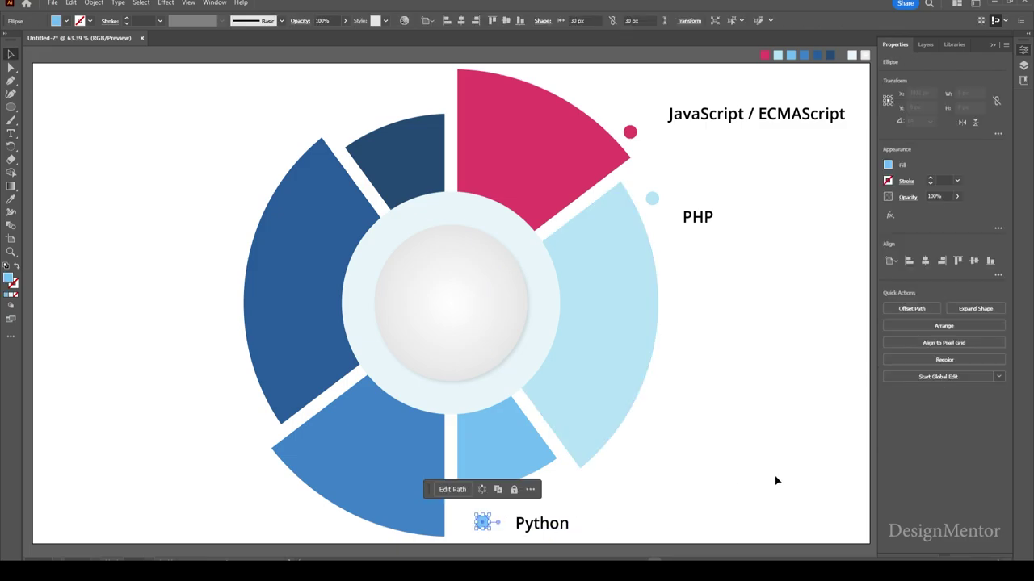
pyautogui.keyDown('alt'); pyautogui.moveTo(482, 523); pyautogui.dragTo(273, 479); pyautogui.keyUp('alt')
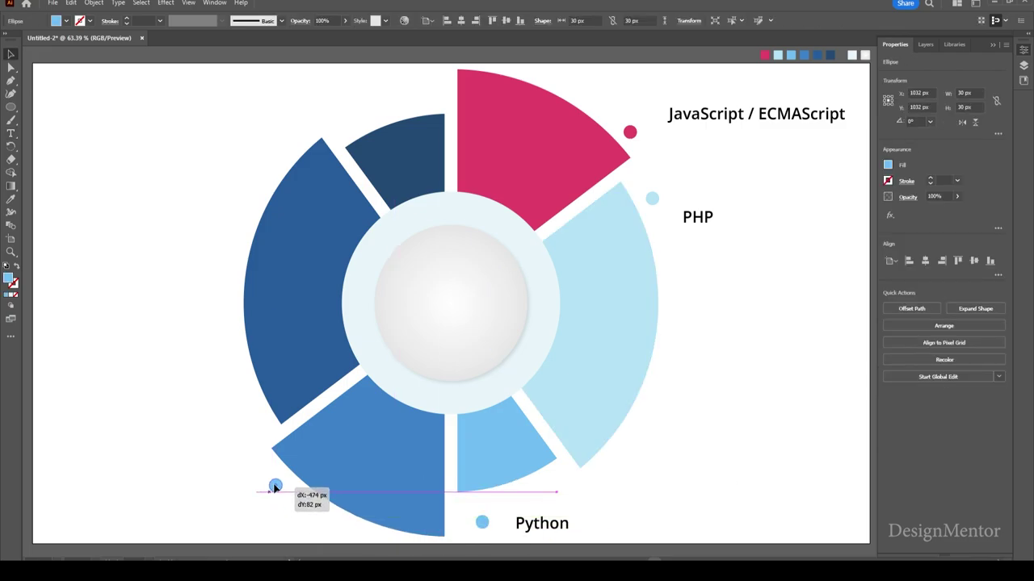
pyautogui.click(557, 523)
pyautogui.keyDown('alt'); pyautogui.moveTo(541, 523); pyautogui.dragTo(169, 483); pyautogui.keyUp('alt')
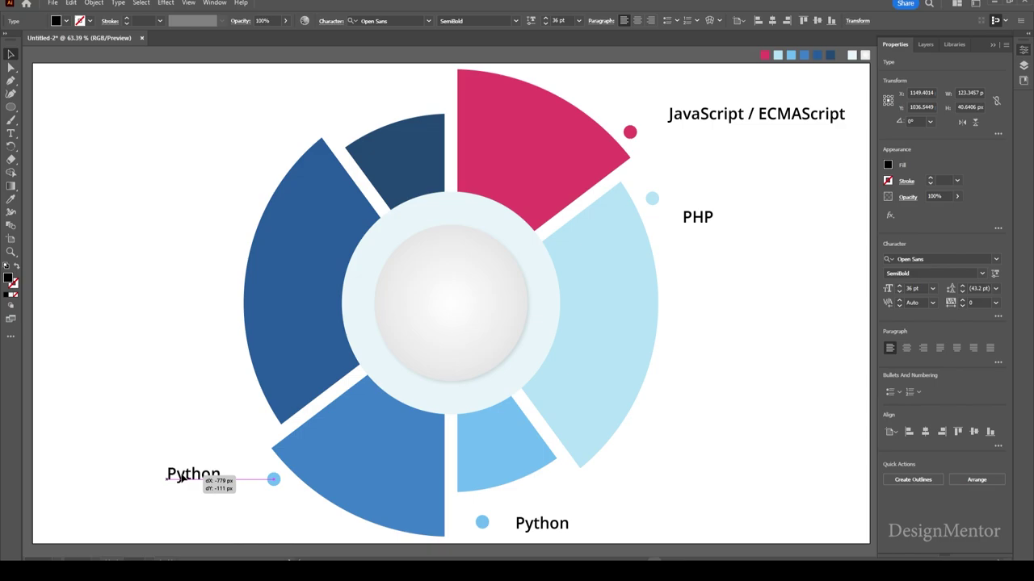
pyautogui.doubleClick(169, 481)
pyautogui.hotkey('ctrl', 'a')
pyautogui.write('R')
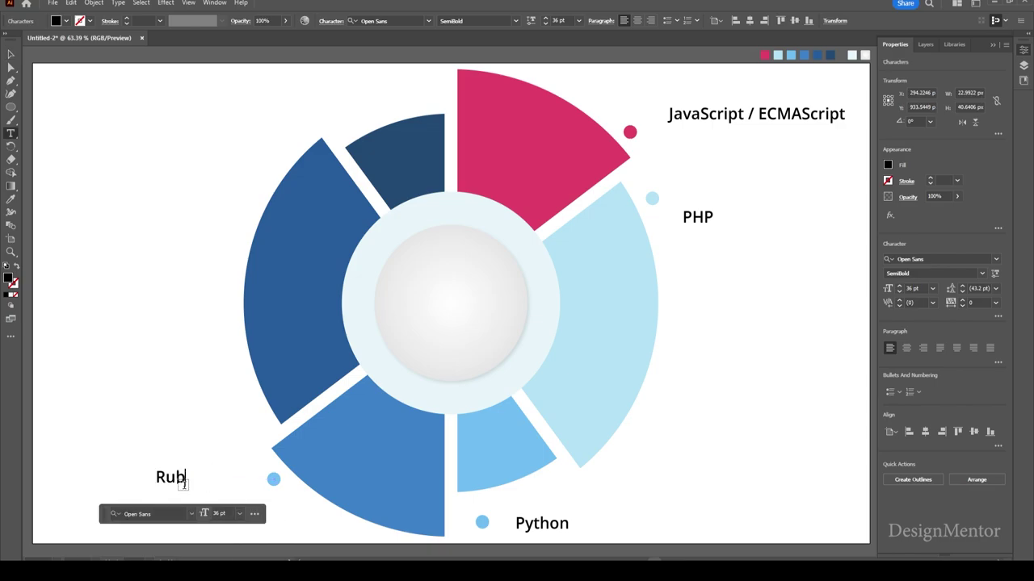
pyautogui.press('Escape')
pyautogui.moveTo(183, 483); pyautogui.dragTo(230, 480)
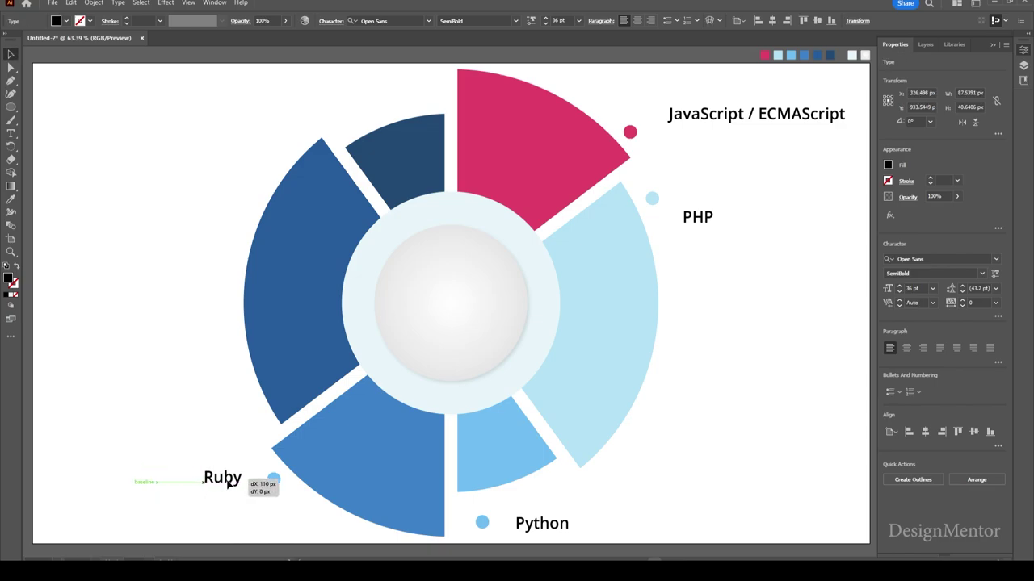
pyautogui.click(667, 486)
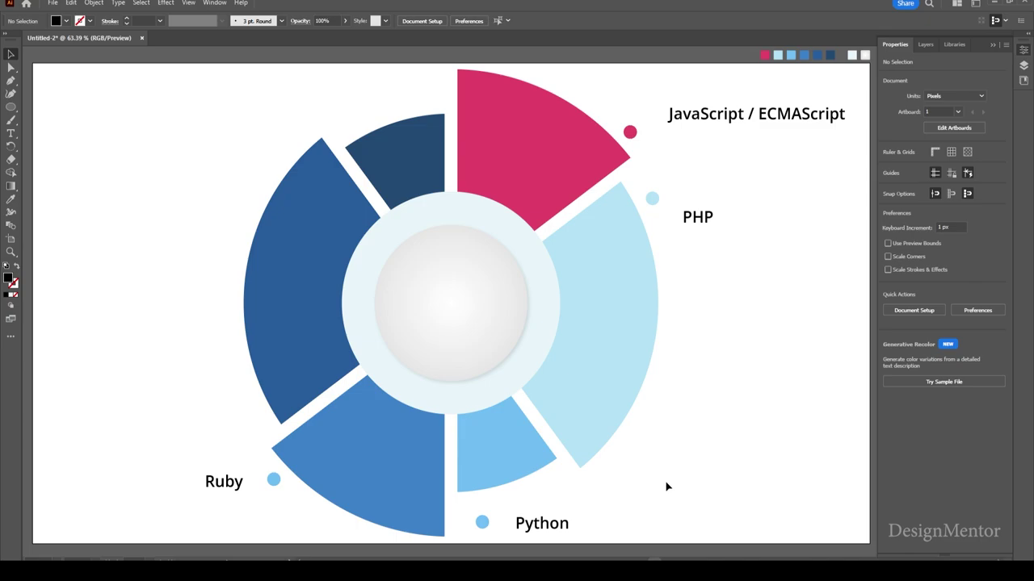
# Step: Reposition the PHP and JavaScript labels with their dots, and lower the Ruby label
pyautogui.moveTo(651, 198); pyautogui.dragTo(683, 314)
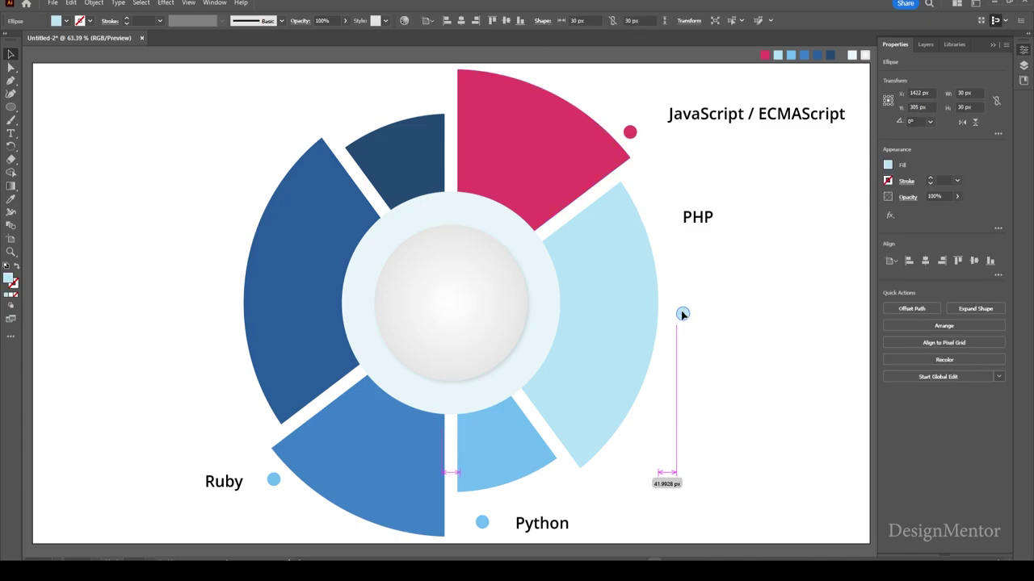
pyautogui.moveTo(697, 216); pyautogui.dragTo(725, 314)
pyautogui.moveTo(630, 131)
pyautogui.mouseDown()
pyautogui.moveTo(587, 95)
pyautogui.moveTo(621, 110)
pyautogui.mouseUp()
pyautogui.moveTo(719, 117); pyautogui.dragTo(714, 111)
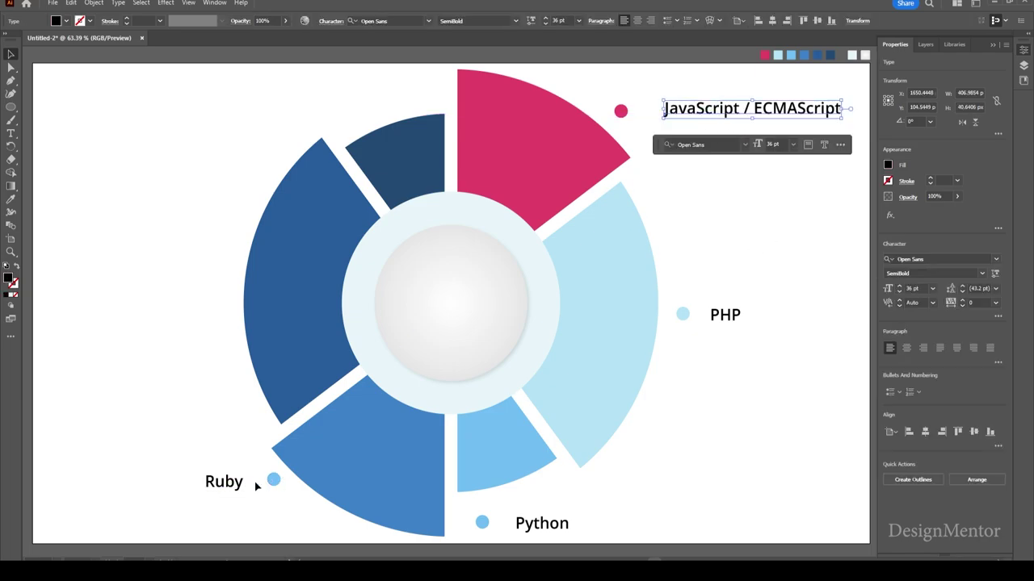
pyautogui.moveTo(258, 484)
pyautogui.mouseDown()
pyautogui.moveTo(287, 492)
pyautogui.moveTo(217, 306)
pyautogui.mouseUp()
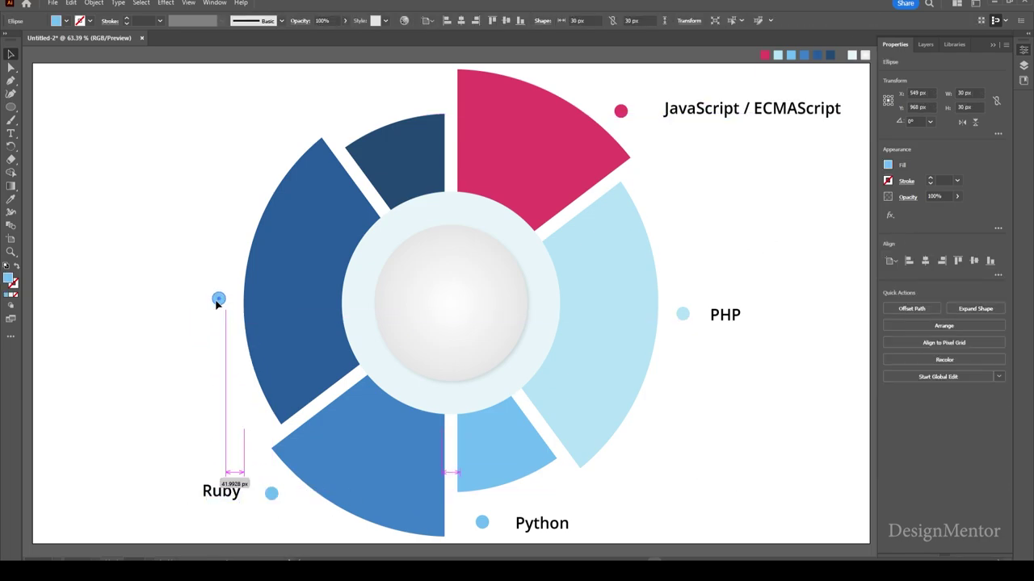
# Step: Copy the PHP label to the left-side dot and retype it as 'Groovy'
pyautogui.click(725, 315)
pyautogui.keyDown('alt'); pyautogui.moveTo(723, 320); pyautogui.dragTo(167, 316); pyautogui.keyUp('alt')
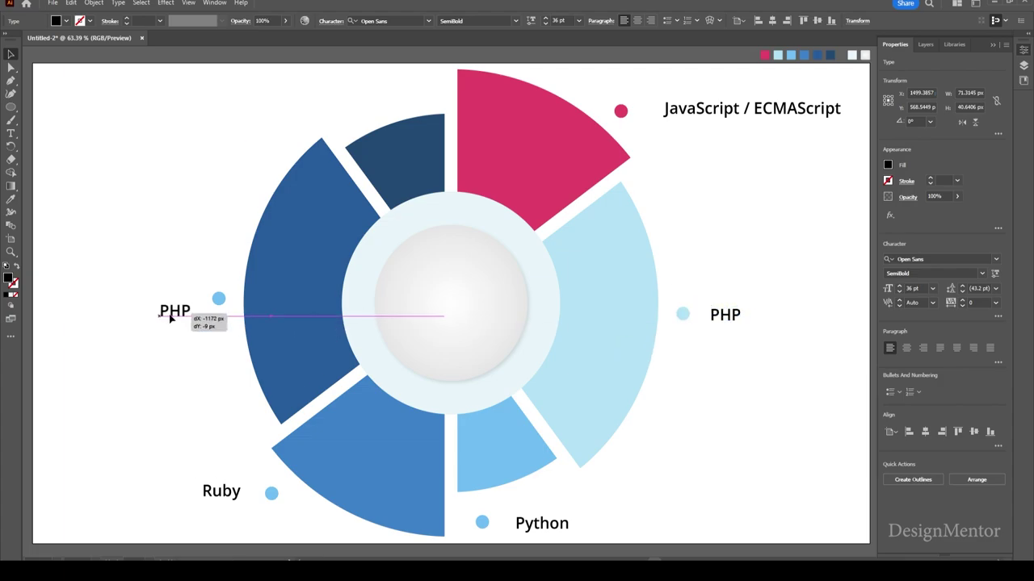
pyautogui.click(219, 299)
pyautogui.press('Down')
pyautogui.press('Down')
pyautogui.press('Down')
pyautogui.press('Down')
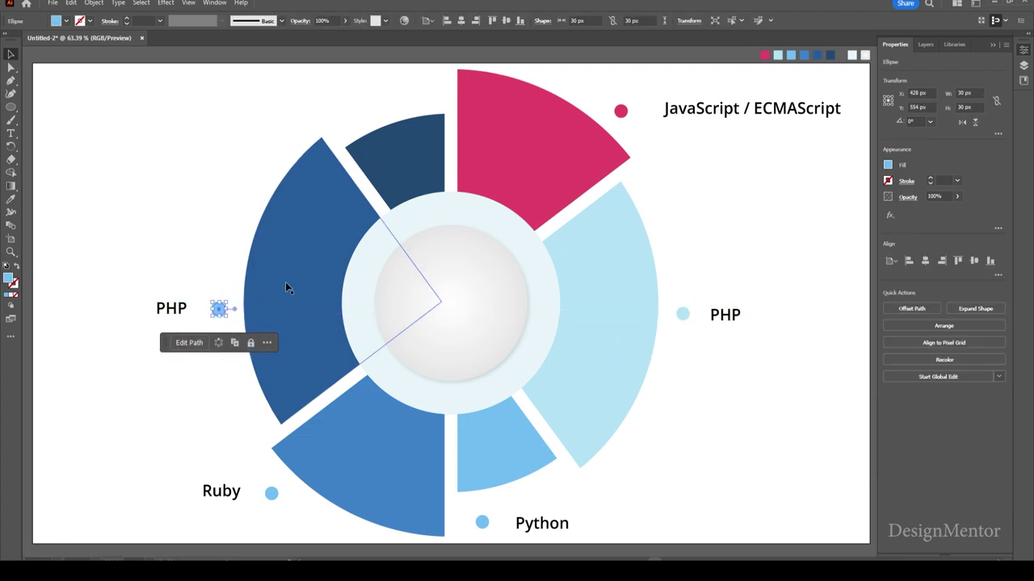
pyautogui.press('Down')
pyautogui.press('Down')
pyautogui.doubleClick(171, 308)
pyautogui.doubleClick(173, 310)
pyautogui.write('G')
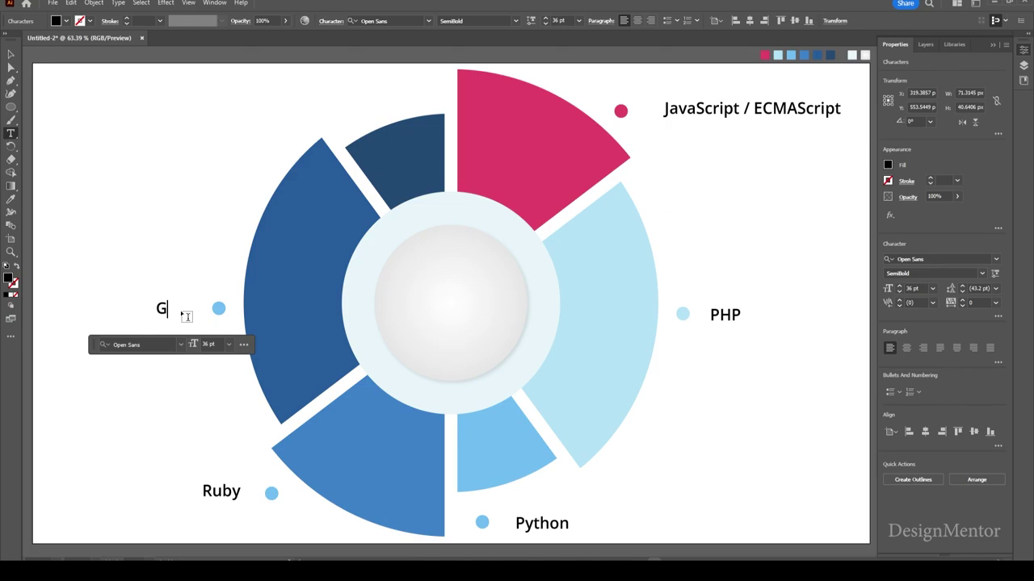
pyautogui.write('roovy')
pyautogui.press('Escape')
pyautogui.moveTo(187, 315); pyautogui.dragTo(169, 315)
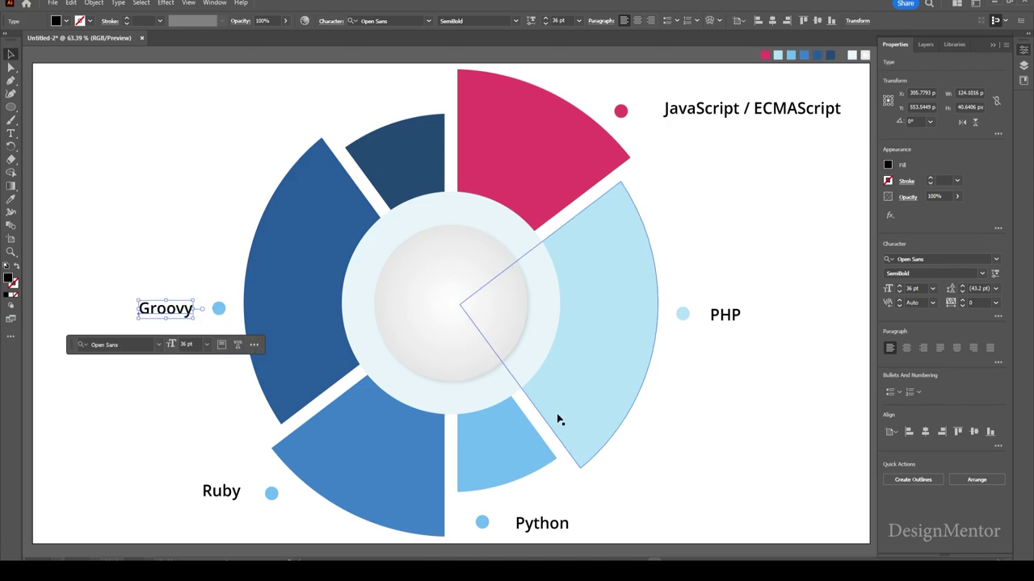
pyautogui.click(734, 498)
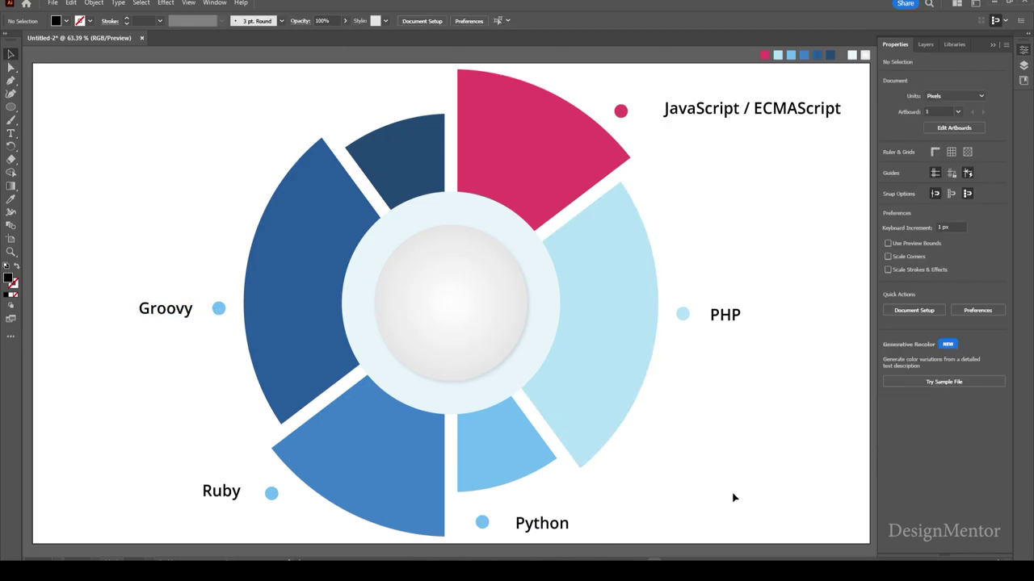
# Step: Duplicate the Groovy dot and label above the dark top wedge, retyping it as 'Perl'
pyautogui.click(218, 307)
pyautogui.hotkey('alt', 'shift', 'Up')
pyautogui.hotkey('alt', 'shift', 'Up')
pyautogui.moveTo(220, 289); pyautogui.dragTo(415, 88)
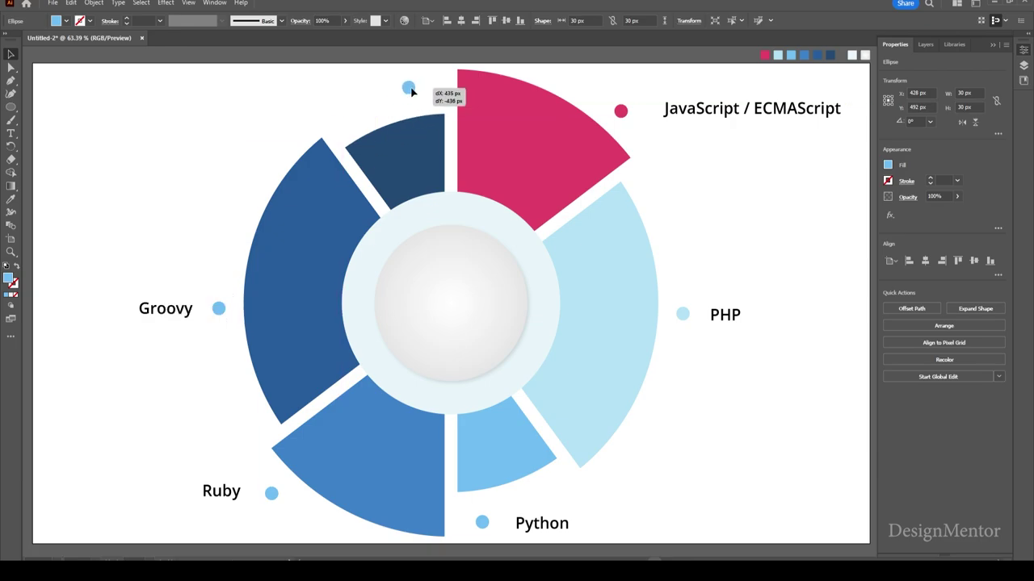
pyautogui.click(180, 308)
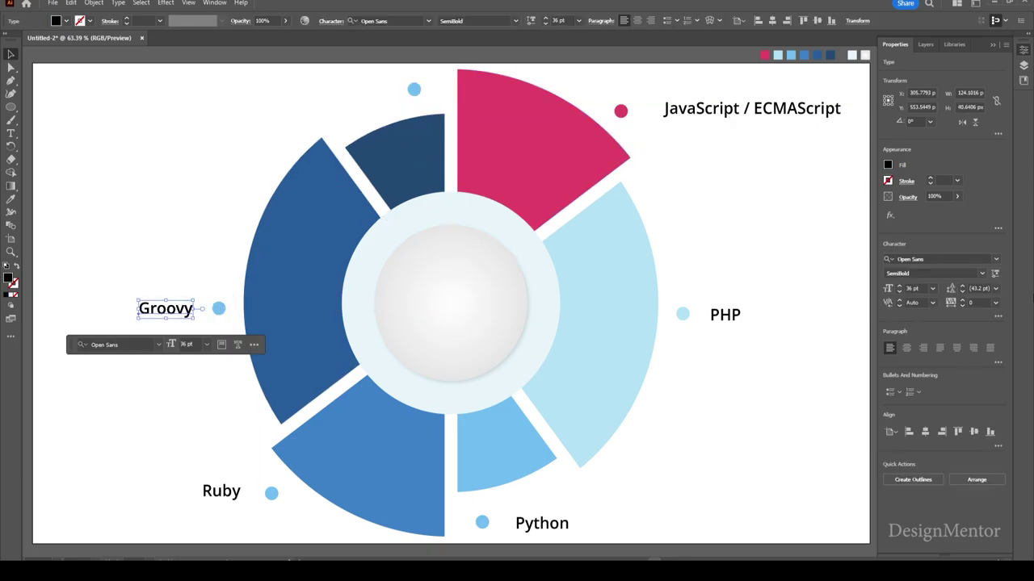
pyautogui.moveTo(180, 307); pyautogui.dragTo(356, 95)
pyautogui.doubleClick(354, 90)
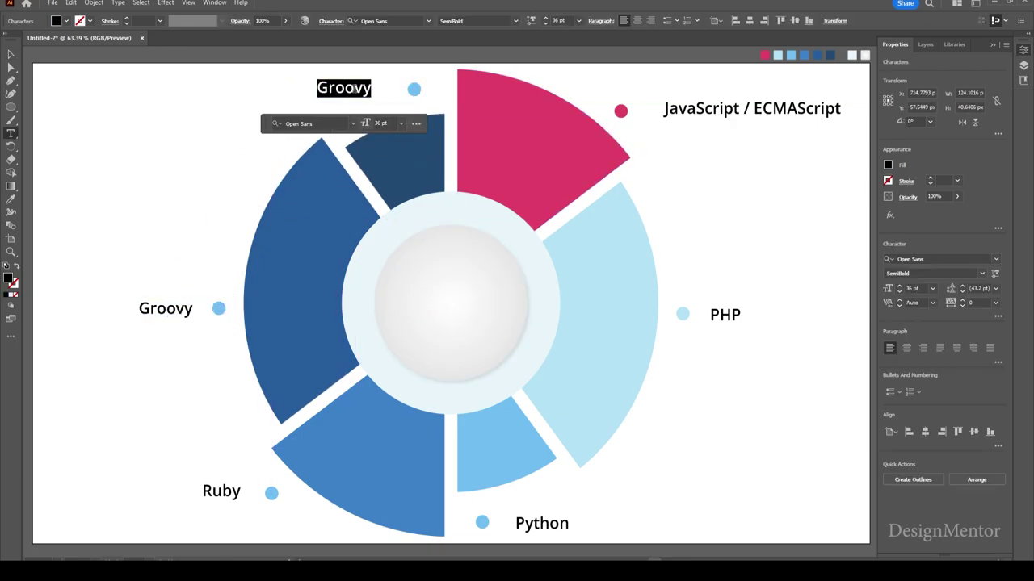
pyautogui.write('Perl')
pyautogui.press('Escape')
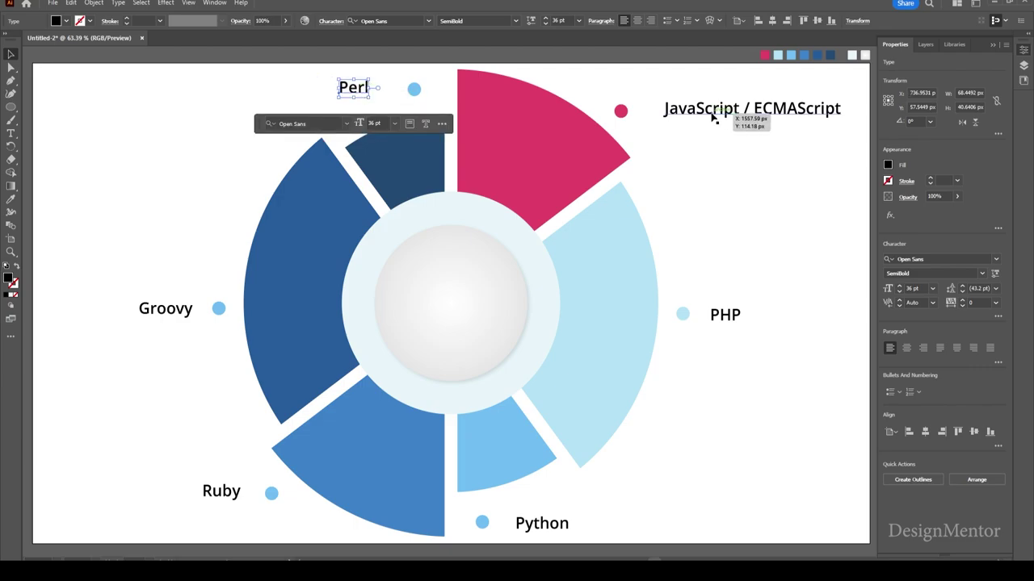
pyautogui.click(713, 113)
# Step: Convert all six language labels to outlines
pyautogui.keyDown('shift'); pyautogui.click(725, 315); pyautogui.keyUp('shift')
pyautogui.keyDown('shift'); pyautogui.click(542, 524); pyautogui.keyUp('shift')
pyautogui.keyDown('shift'); pyautogui.click(221, 491); pyautogui.keyUp('shift')
pyautogui.keyDown('shift'); pyautogui.click(166, 308); pyautogui.keyUp('shift')
pyautogui.keyDown('shift'); pyautogui.click(349, 89); pyautogui.keyUp('shift')
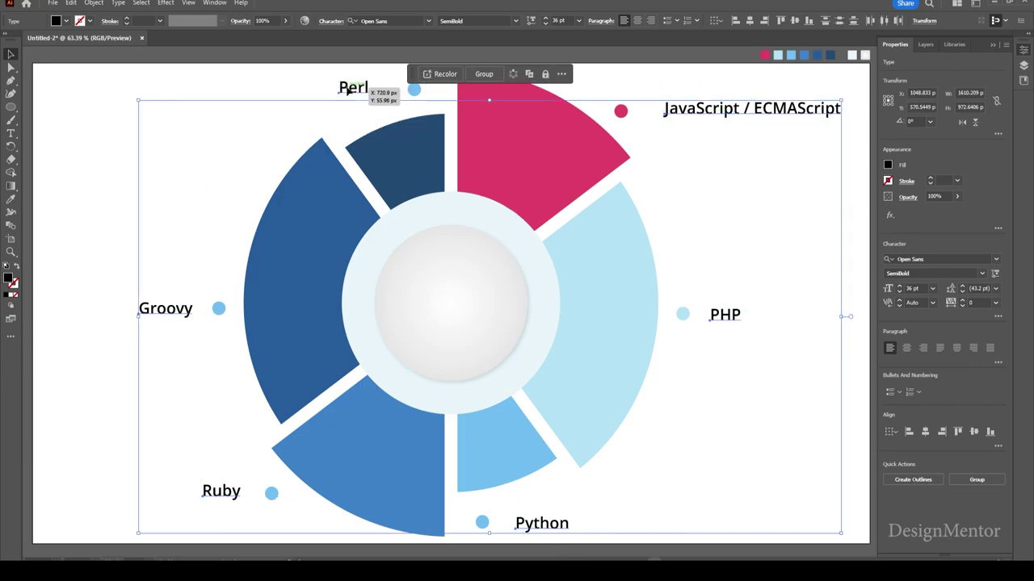
pyautogui.rightClick(349, 89)
pyautogui.click(380, 234)
pyautogui.click(722, 108)
# Step: Colour JavaScript pink and PHP and Python light blue, sampled from their dots
pyautogui.press('i')
pyautogui.click(620, 111)
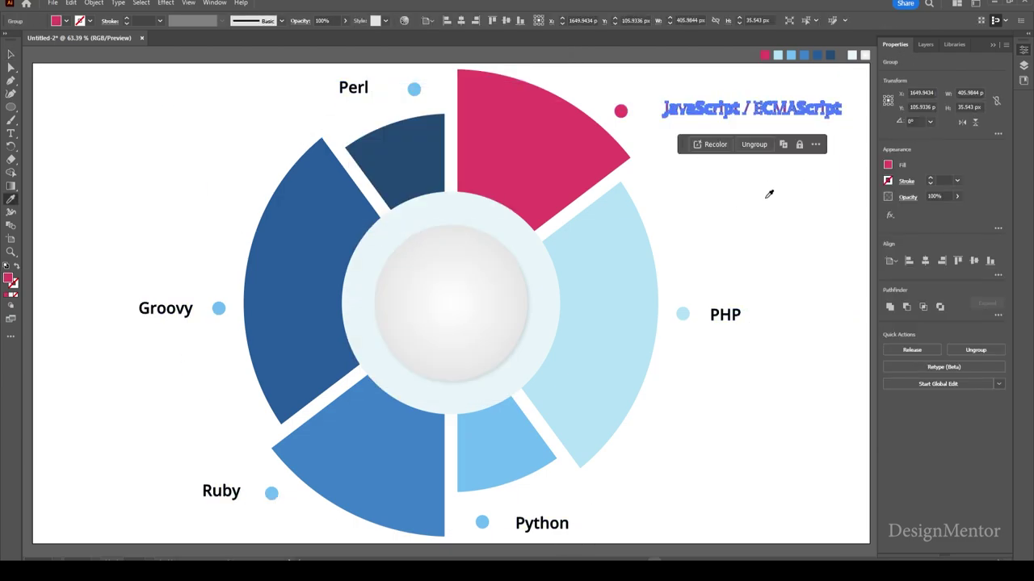
pyautogui.click(759, 259)
pyautogui.click(725, 315)
pyautogui.press('i')
pyautogui.click(683, 314)
pyautogui.press('v')
pyautogui.click(687, 403)
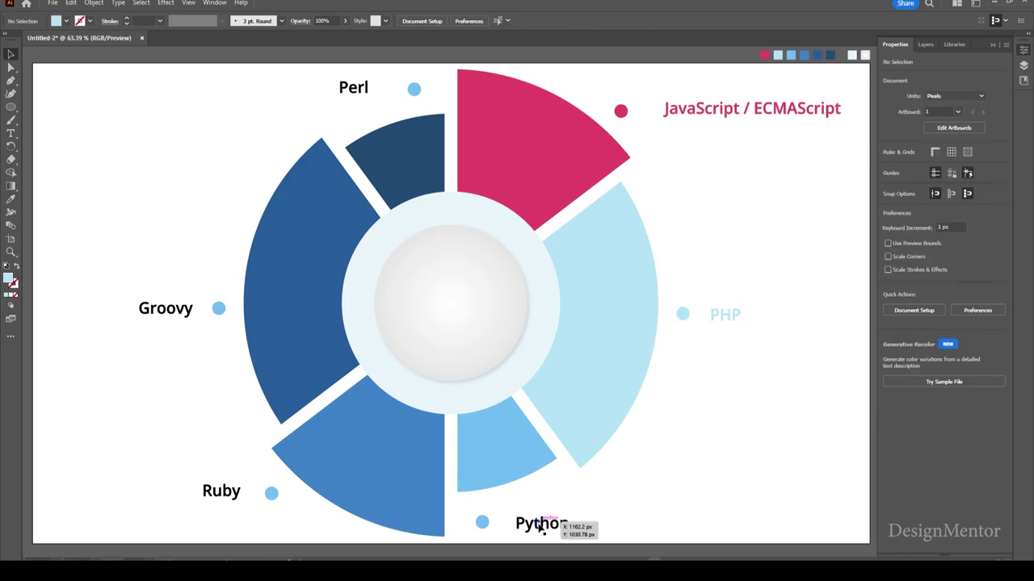
pyautogui.click(540, 523)
pyautogui.press('i')
pyautogui.click(482, 522)
# Step: Colour Ruby medium blue, Groovy dark blue, and Perl light blue from their wedges and dots
pyautogui.press('v')
pyautogui.click(221, 491)
pyautogui.press('i')
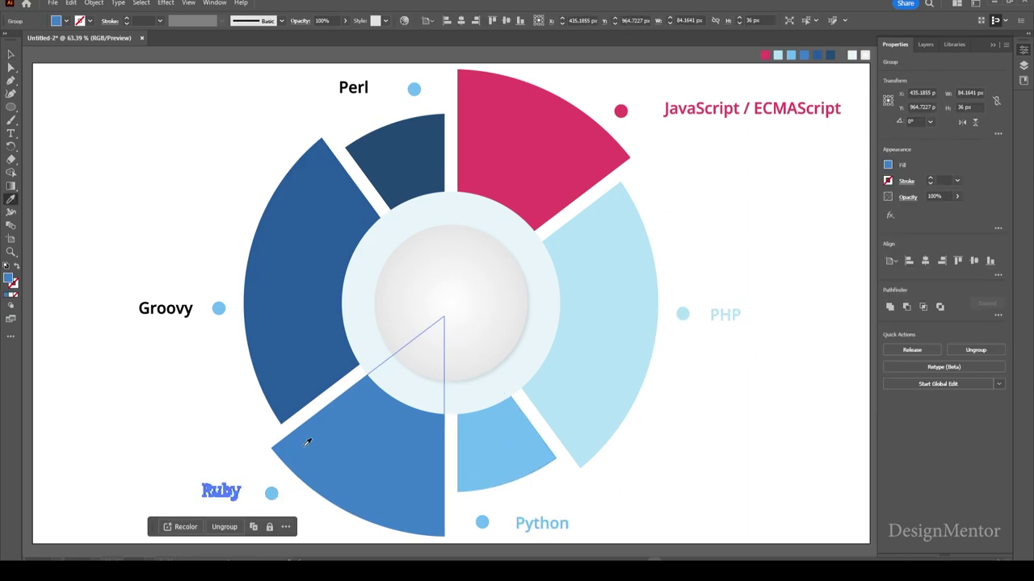
pyautogui.click(307, 441)
pyautogui.press('v')
pyautogui.click(166, 308)
pyautogui.press('i')
pyautogui.click(266, 285)
pyautogui.click(185, 392)
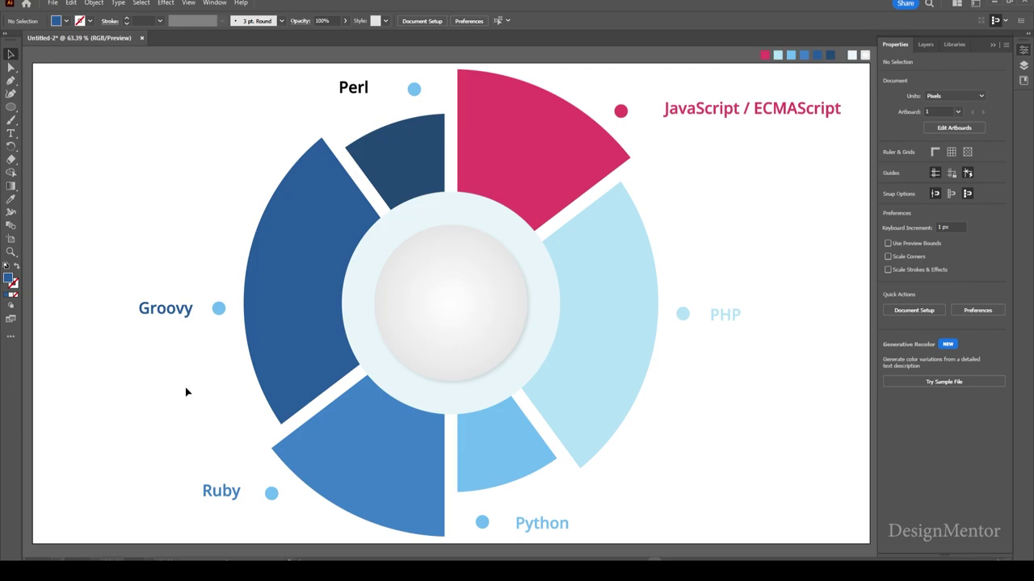
pyautogui.click(353, 87)
pyautogui.press('i')
pyautogui.click(413, 88)
pyautogui.press('v')
pyautogui.click(762, 468)
# Step: Nudge the Perl, JavaScript, PHP, Python and Ruby labels into neat alignment
pyautogui.moveTo(355, 87); pyautogui.dragTo(368, 89)
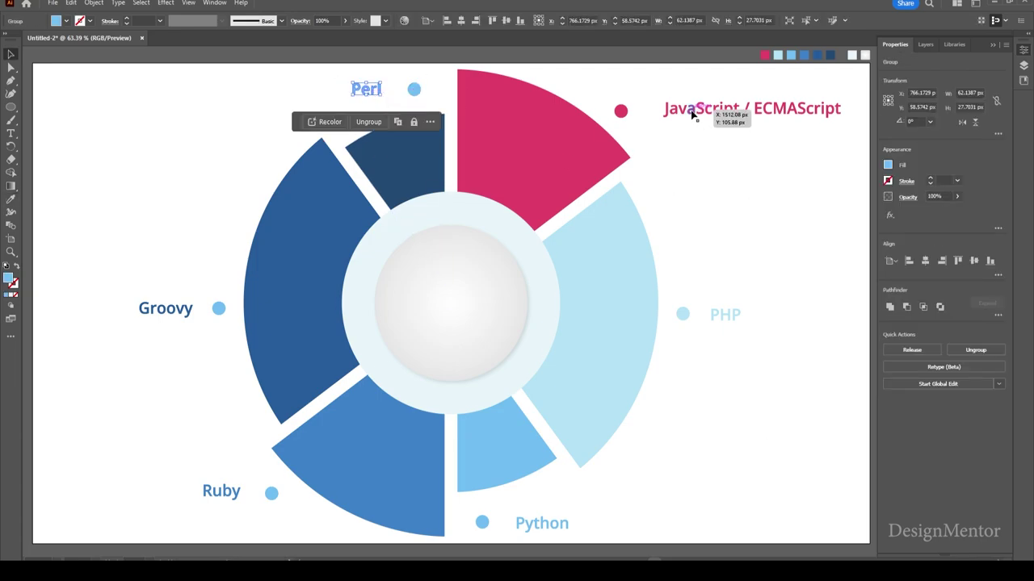
pyautogui.moveTo(694, 108); pyautogui.dragTo(684, 109)
pyautogui.moveTo(723, 321); pyautogui.dragTo(718, 319)
pyautogui.moveTo(557, 525); pyautogui.dragTo(550, 523)
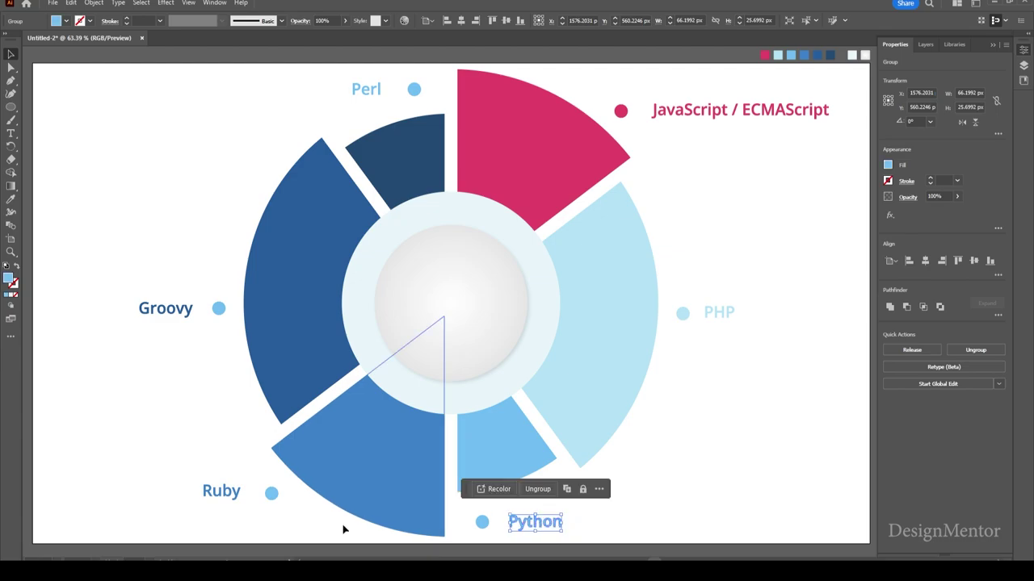
pyautogui.moveTo(226, 496); pyautogui.dragTo(232, 499)
pyautogui.click(798, 415)
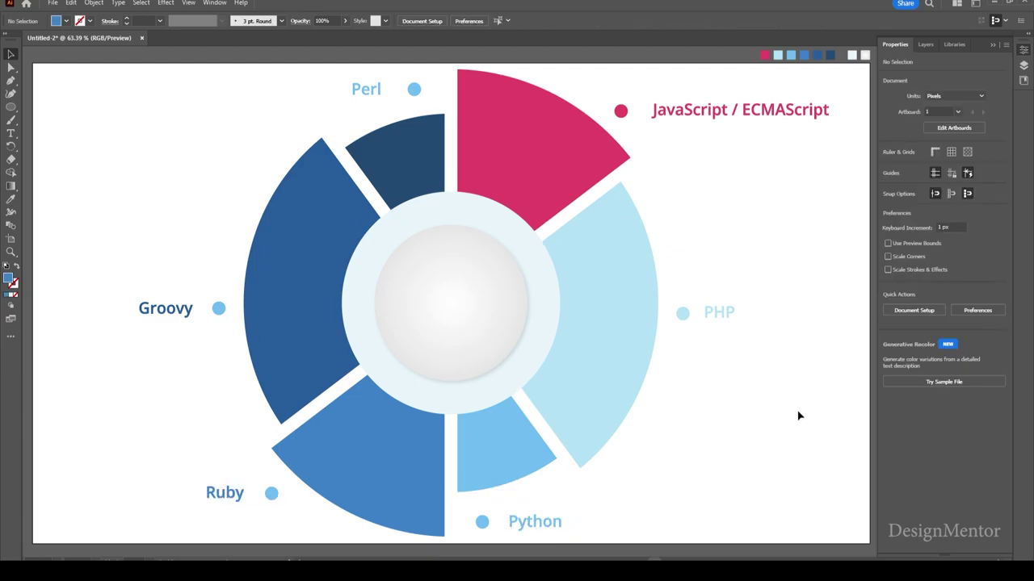
# Step: Type 'TOP' at the centre of the grey circle in ExtraBold
pyautogui.press('t')
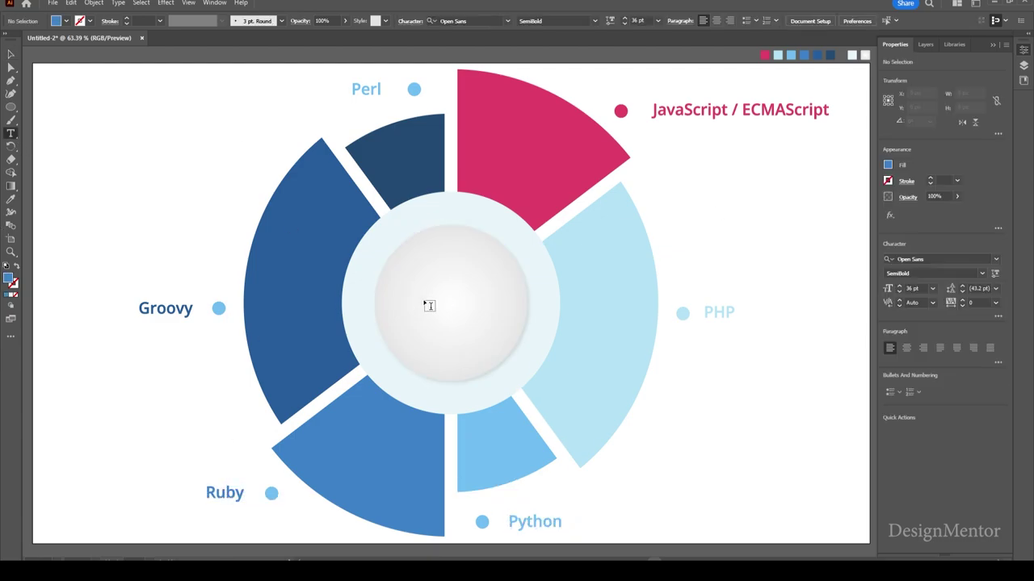
pyautogui.click(425, 300)
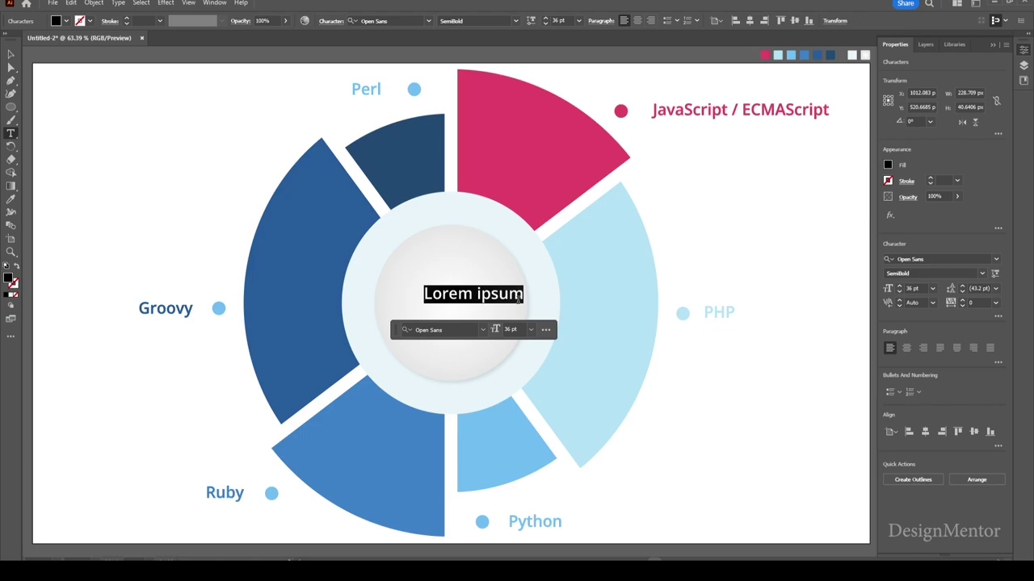
pyautogui.write('TO')
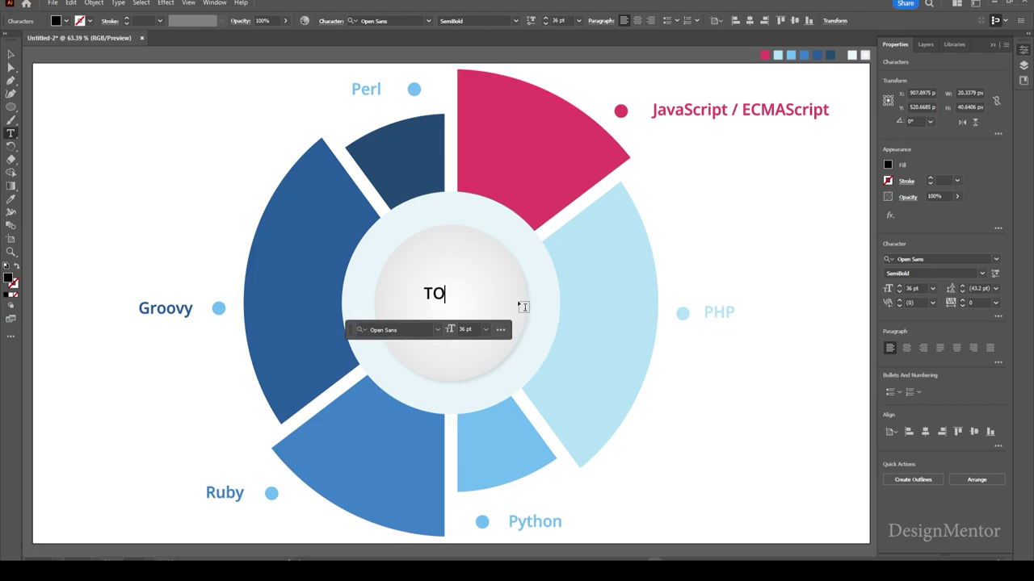
pyautogui.write('P')
pyautogui.press('Escape')
pyautogui.click(477, 20)
pyautogui.click(480, 146)
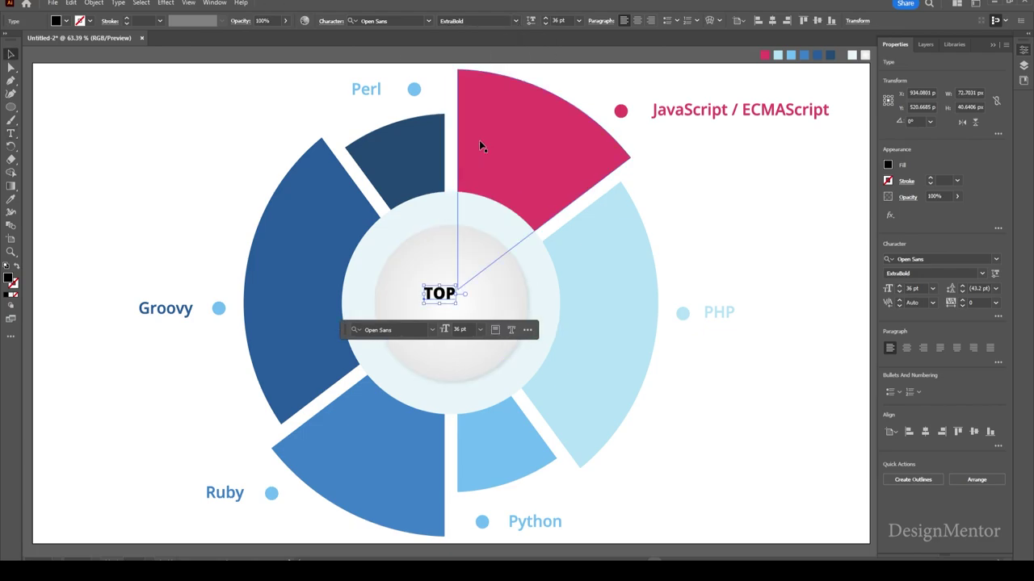
# Step: Lock the central gradient circle in place via Object > Lock > Selection
pyautogui.click(519, 297)
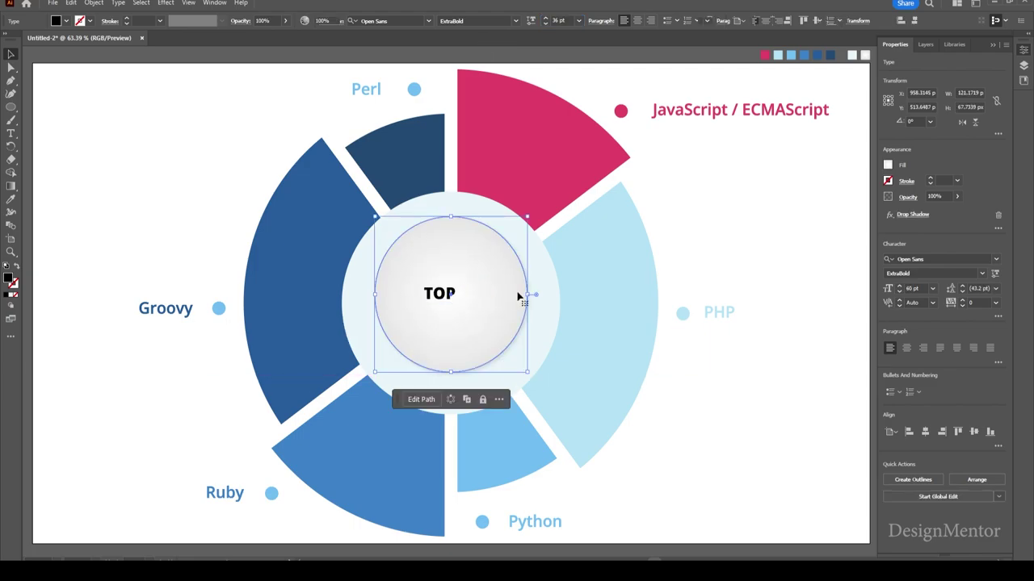
pyautogui.rightClick(494, 314)
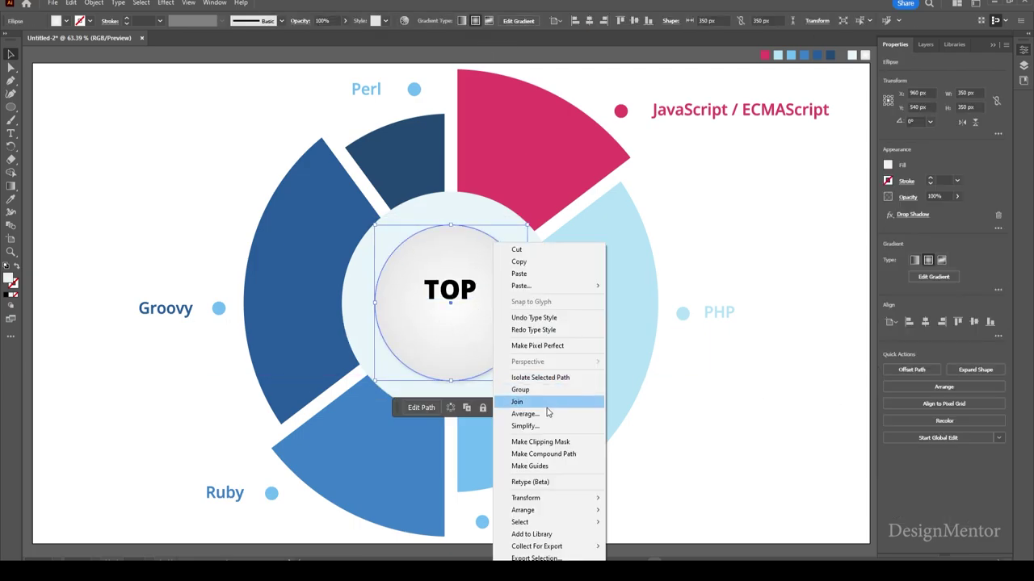
pyautogui.click(484, 353)
pyautogui.click(94, 2)
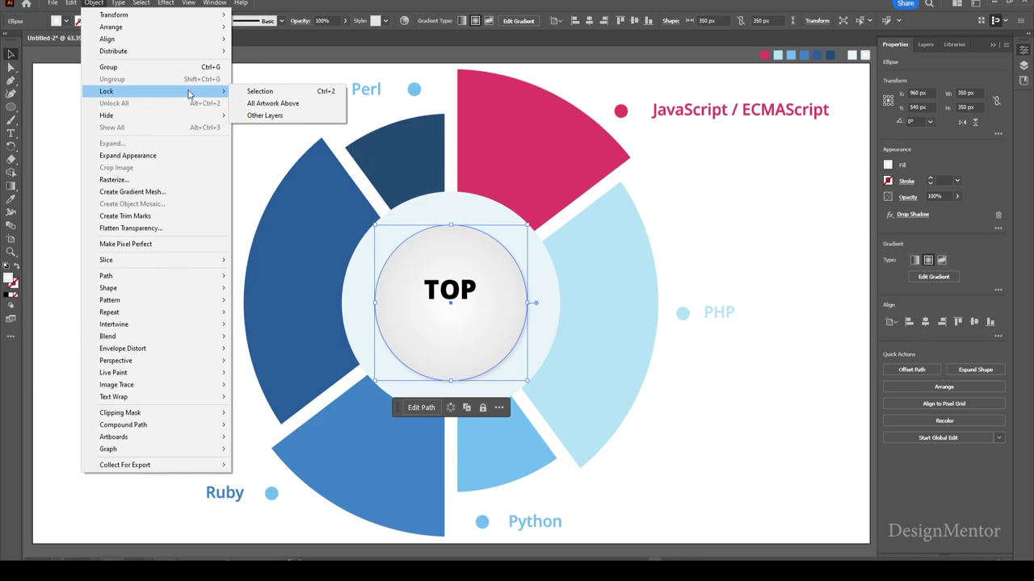
pyautogui.click(260, 91)
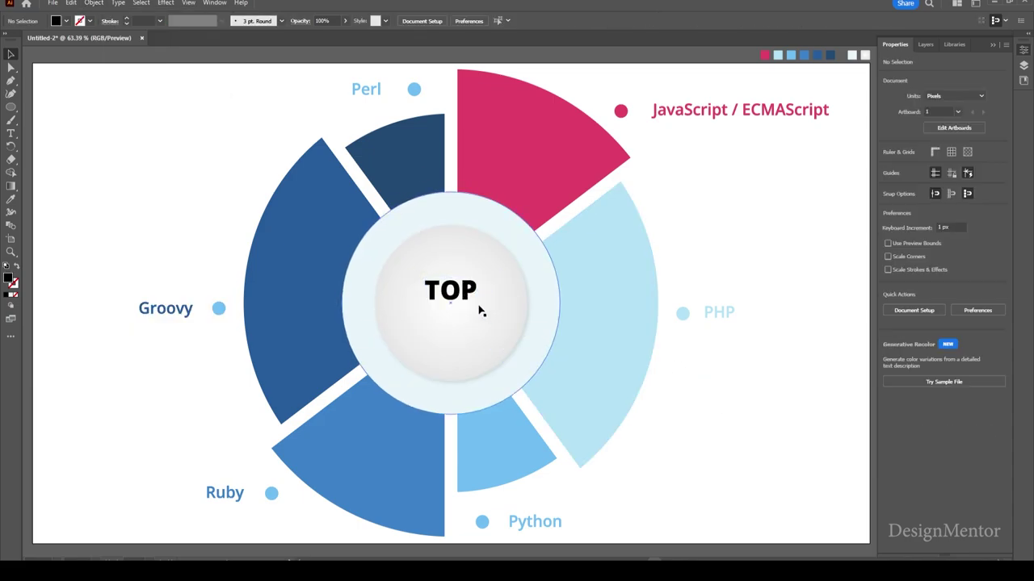
pyautogui.click(466, 297)
pyautogui.rightClick(467, 297)
pyautogui.click(520, 401)
pyautogui.click(242, 342)
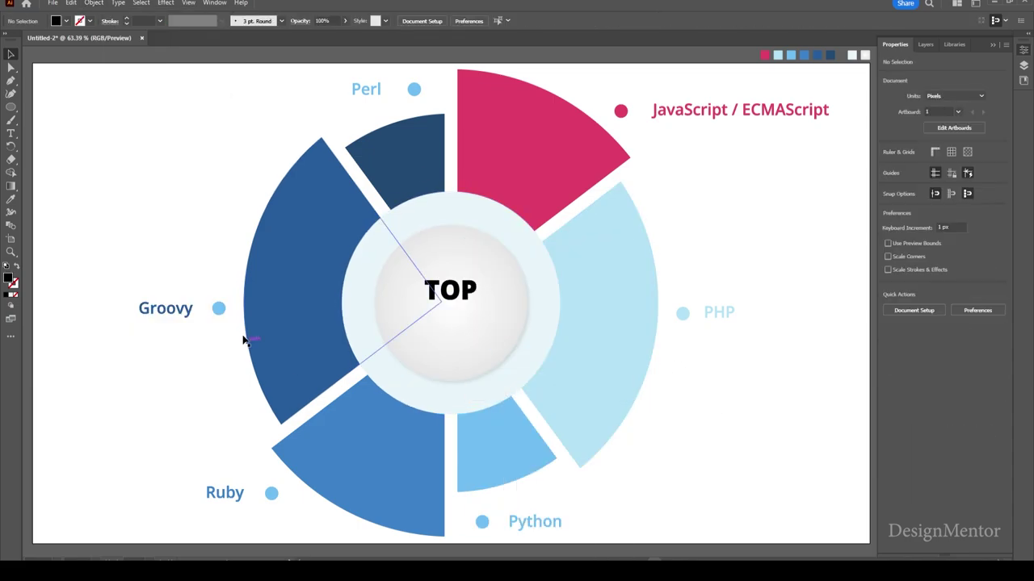
# Step: Type 'Scripting Languages' as new text below the TOP heading
pyautogui.click(165, 321)
pyautogui.press('t')
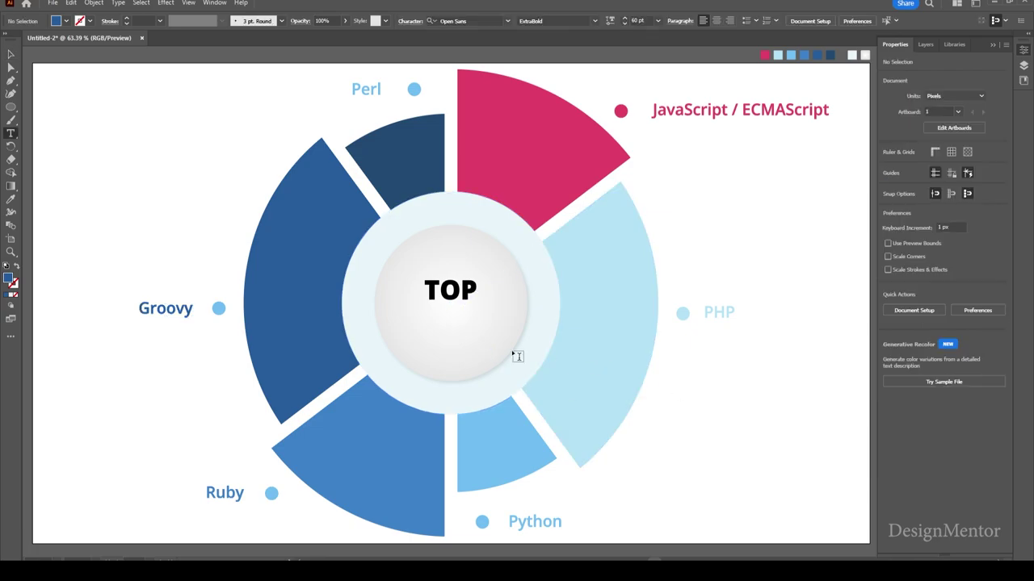
pyautogui.click(413, 330)
pyautogui.write('Script')
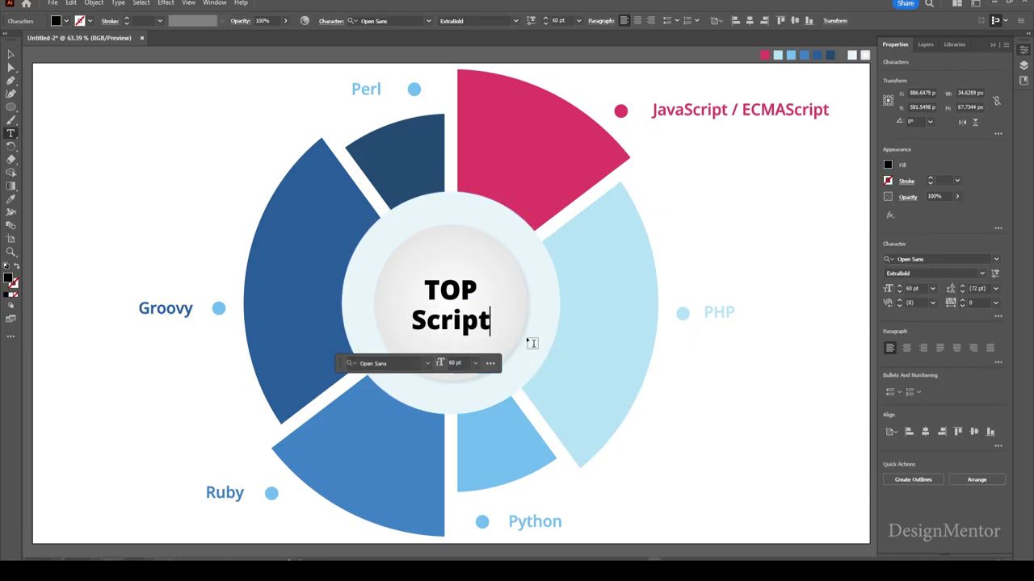
pyautogui.write('ing Languages')
# Step: Make the subtitle Regular weight at 30 pt and move it under TOP
pyautogui.hotkey('ctrl', 'a')
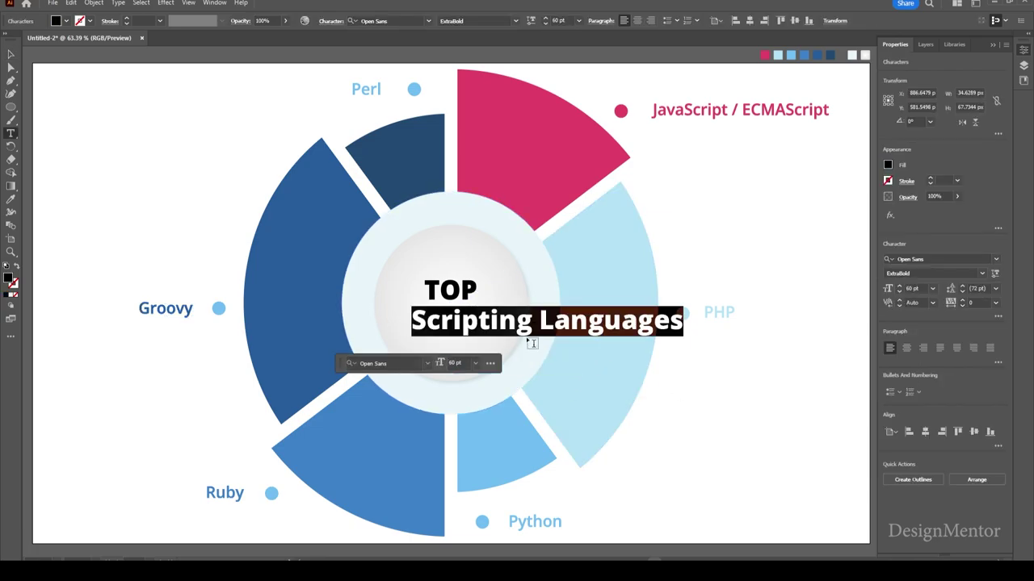
pyautogui.click(516, 20)
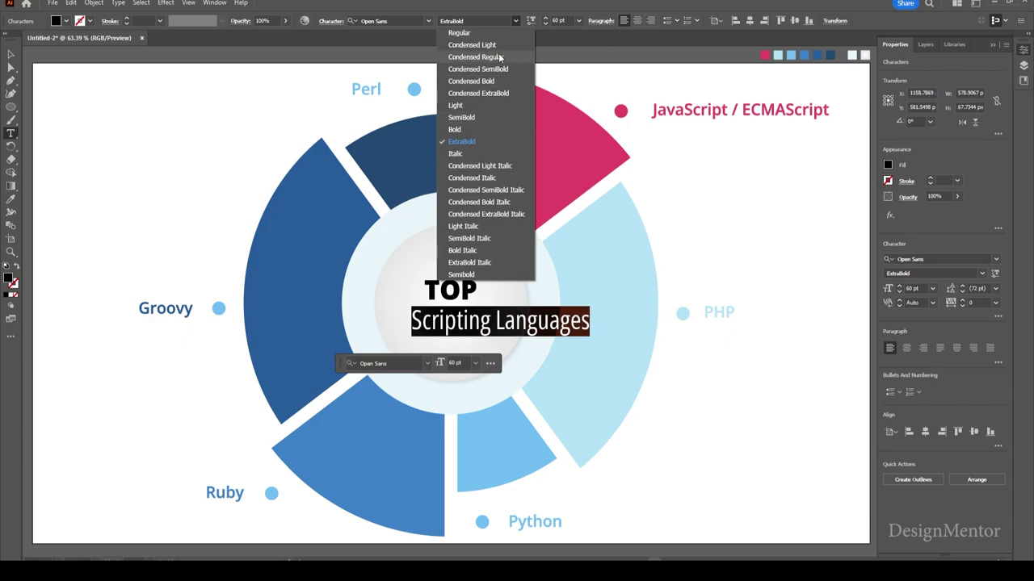
pyautogui.click(460, 33)
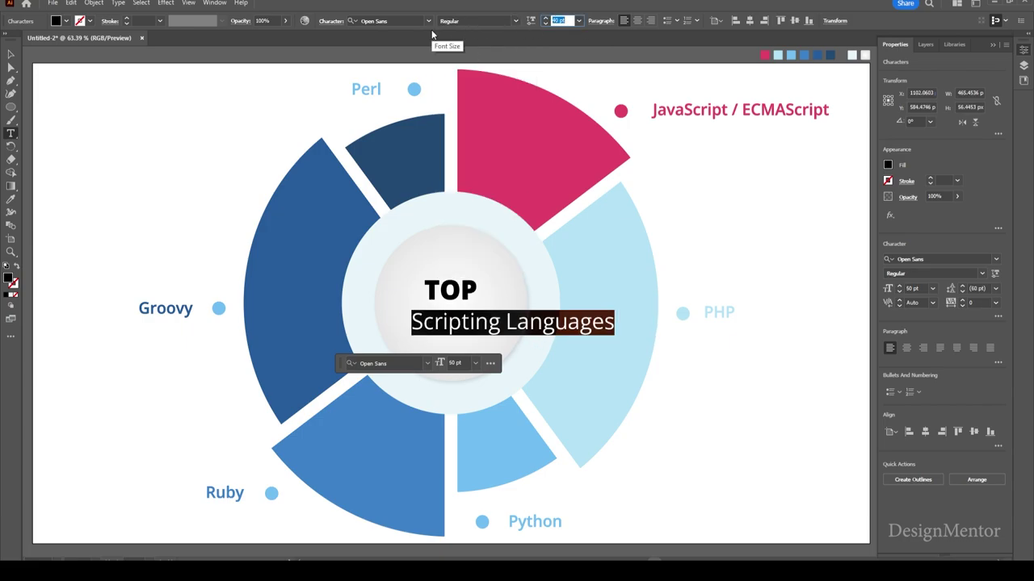
pyautogui.write('30')
pyautogui.press('Return')
pyautogui.press('Escape')
pyautogui.moveTo(483, 327); pyautogui.dragTo(457, 320)
# Step: Shift the TOP heading upward to make room for the subtitle
pyautogui.click(466, 295)
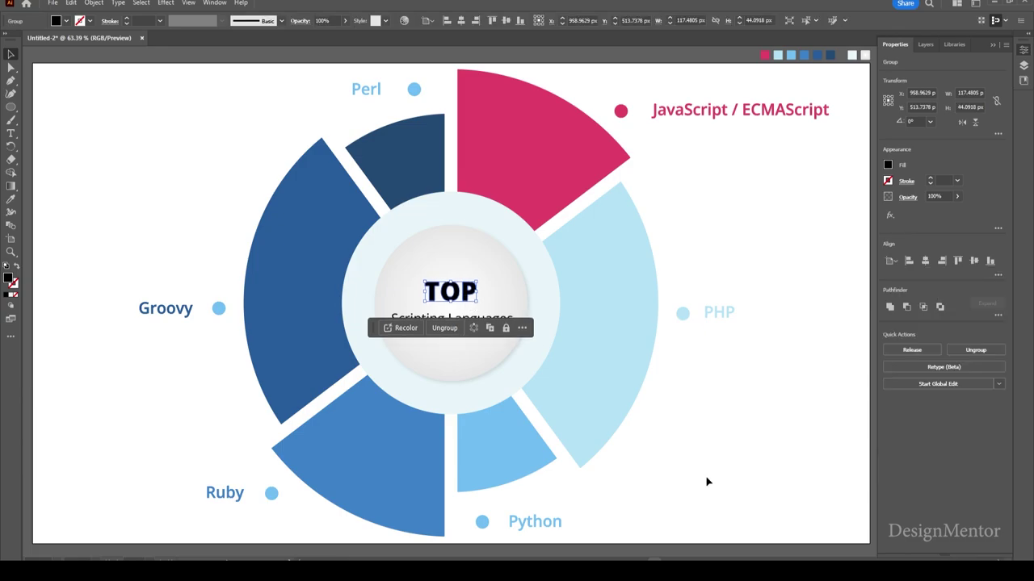
pyautogui.click(725, 484)
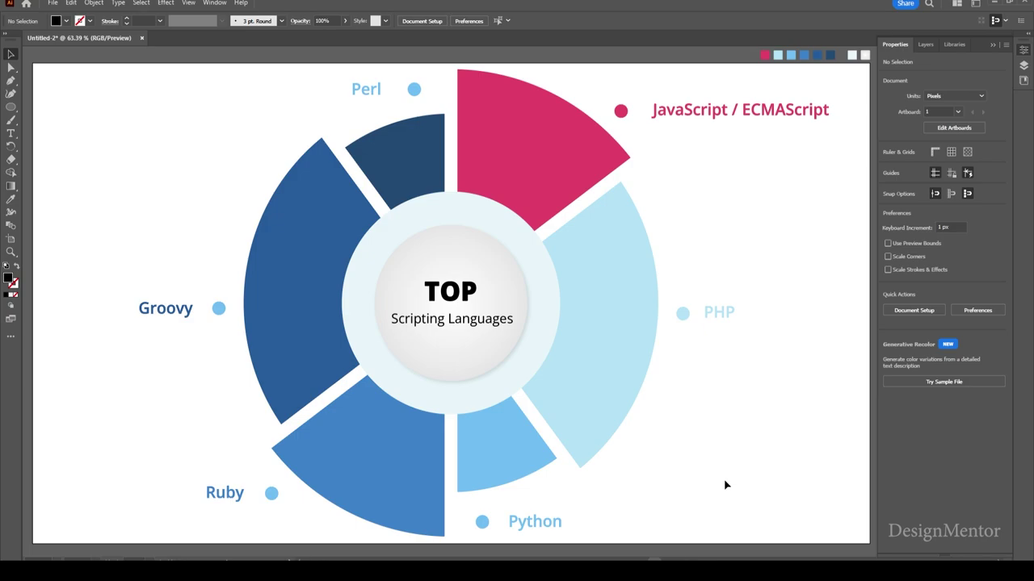
pyautogui.hotkey('ctrl', 'z')
pyautogui.hotkey('ctrl', 'z')
pyautogui.hotkey('ctrl', 'z')
pyautogui.hotkey('ctrl', 'z')
pyautogui.hotkey('ctrl', 'z')
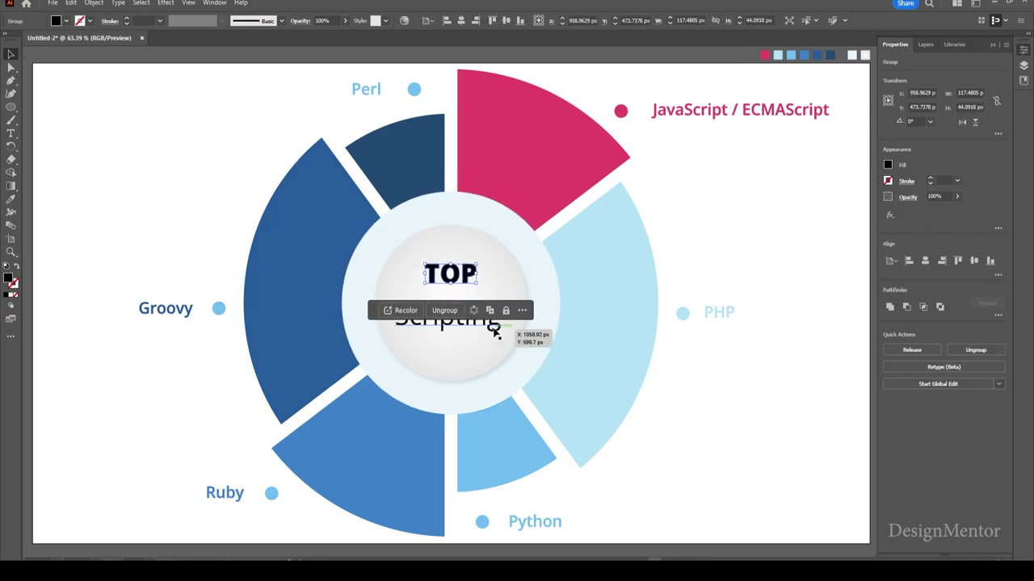
pyautogui.hotkey('ctrl', 'z')
pyautogui.hotkey('ctrl', 'z')
pyautogui.hotkey('ctrl', 'z')
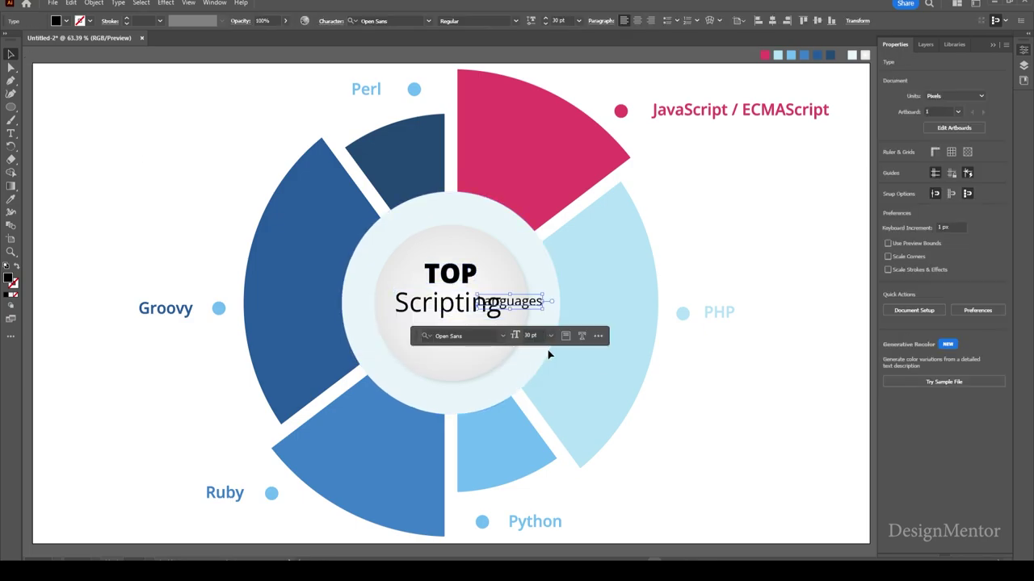
# Step: Move Languages beneath Scripting, set it to 50 pt, and centre it
pyautogui.moveTo(509, 302); pyautogui.dragTo(440, 332)
pyautogui.doubleClick(440, 331)
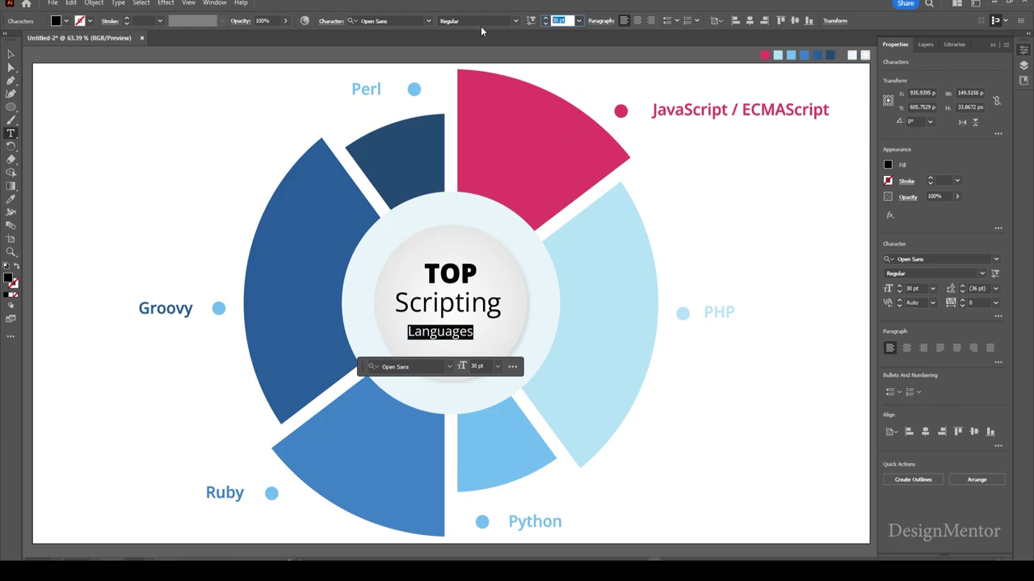
pyautogui.write('50')
pyautogui.press('Escape')
pyautogui.moveTo(469, 335); pyautogui.dragTo(449, 341)
# Step: Check the alignment of the TOP, Scripting and Languages lines
pyautogui.click(464, 271)
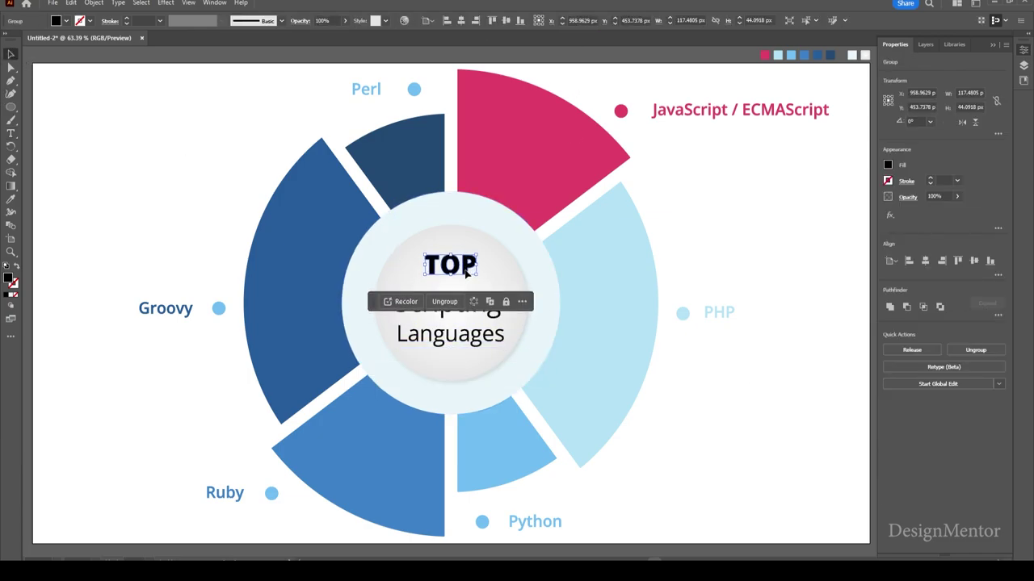
pyautogui.click(457, 297)
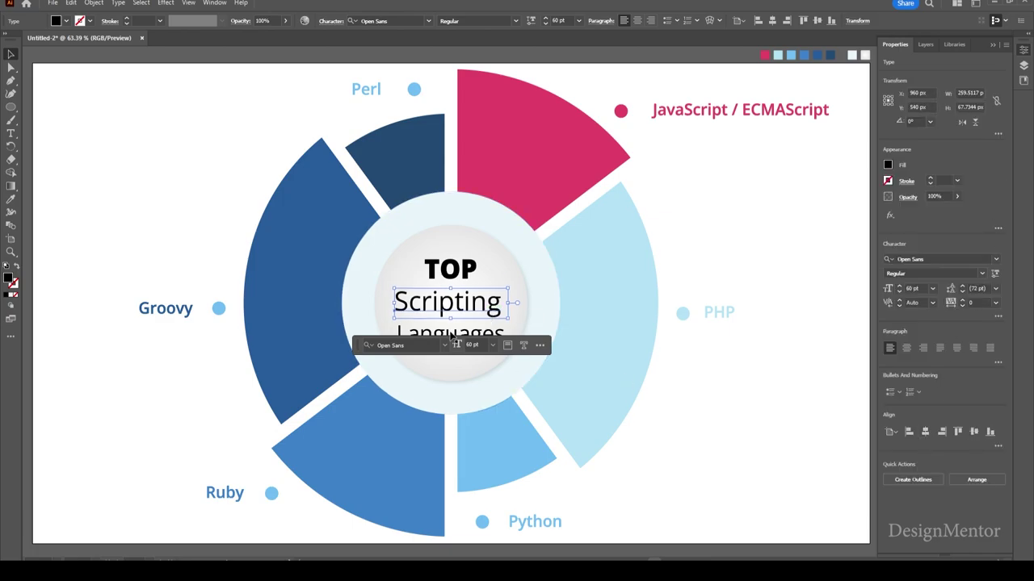
pyautogui.click(452, 337)
pyautogui.click(770, 414)
# Step: Reduce the Languages line to 40 pt
pyautogui.click(446, 347)
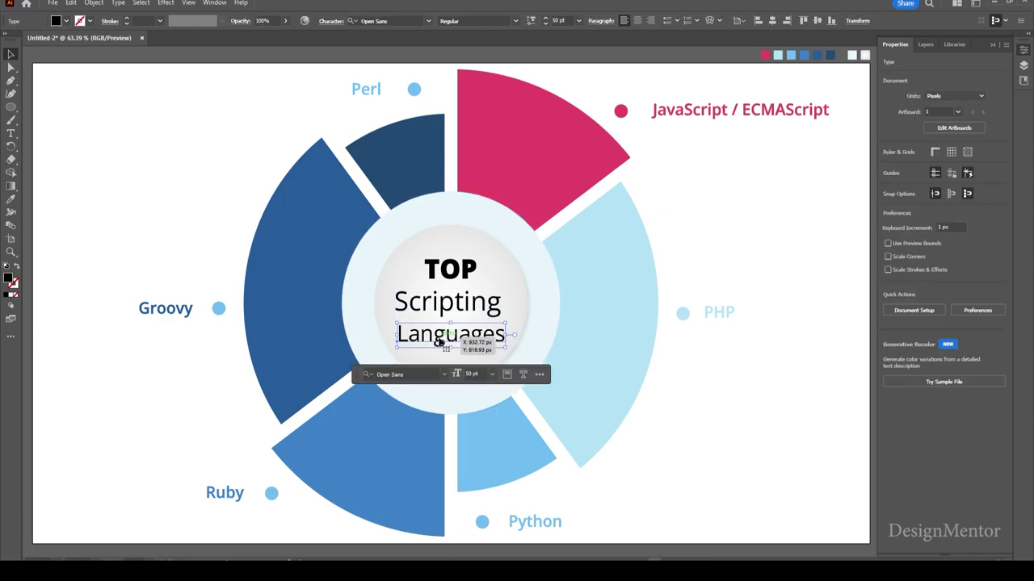
pyautogui.doubleClick(446, 347)
pyautogui.click(557, 20)
pyautogui.write('40')
pyautogui.press('Return')
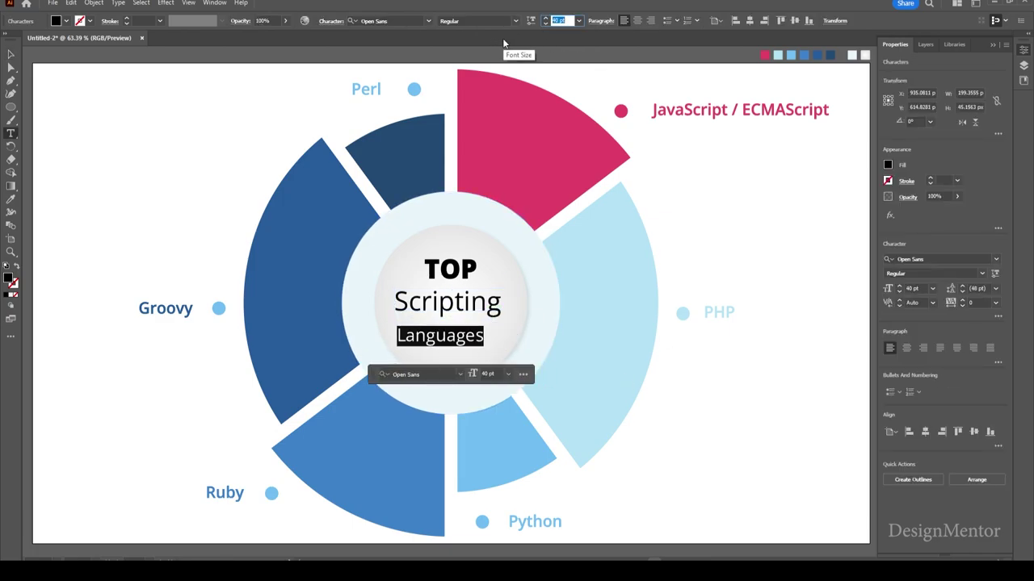
pyautogui.press('Escape')
pyautogui.click(712, 403)
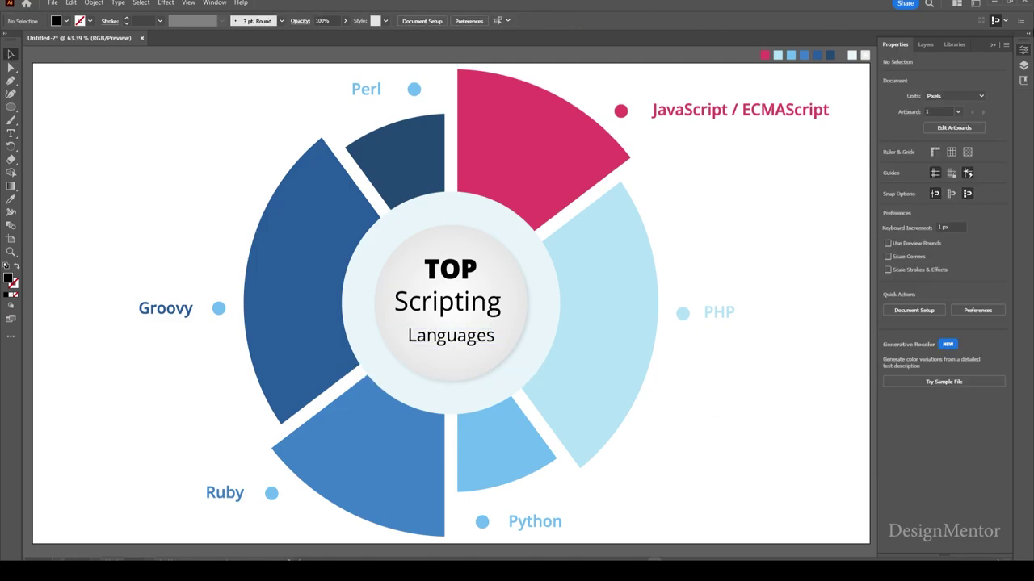
# Step: Fill the pale blue ring around the central circle with white from the Fill swatches
pyautogui.click(508, 244)
pyautogui.click(67, 20)
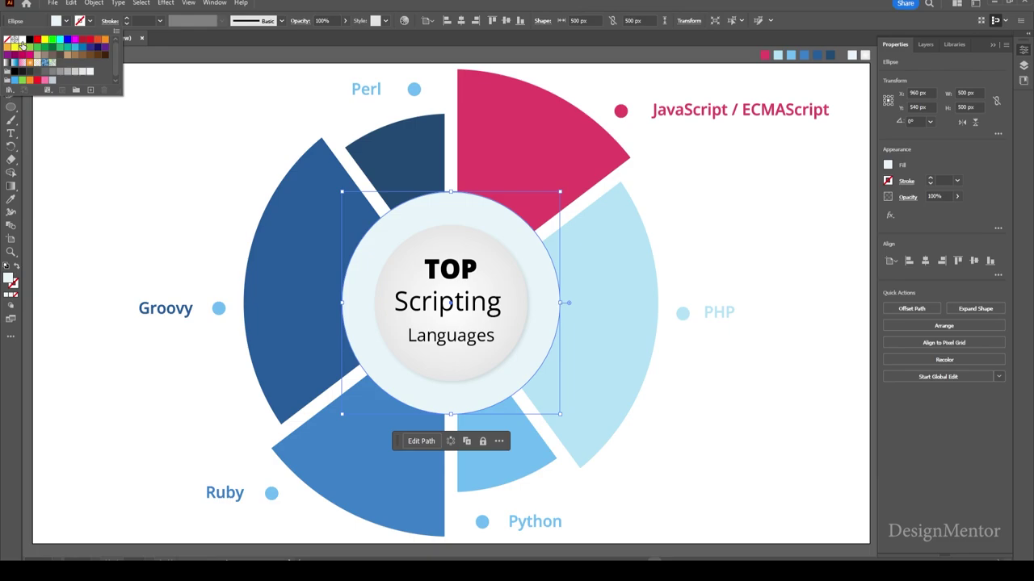
pyautogui.click(23, 42)
pyautogui.click(122, 86)
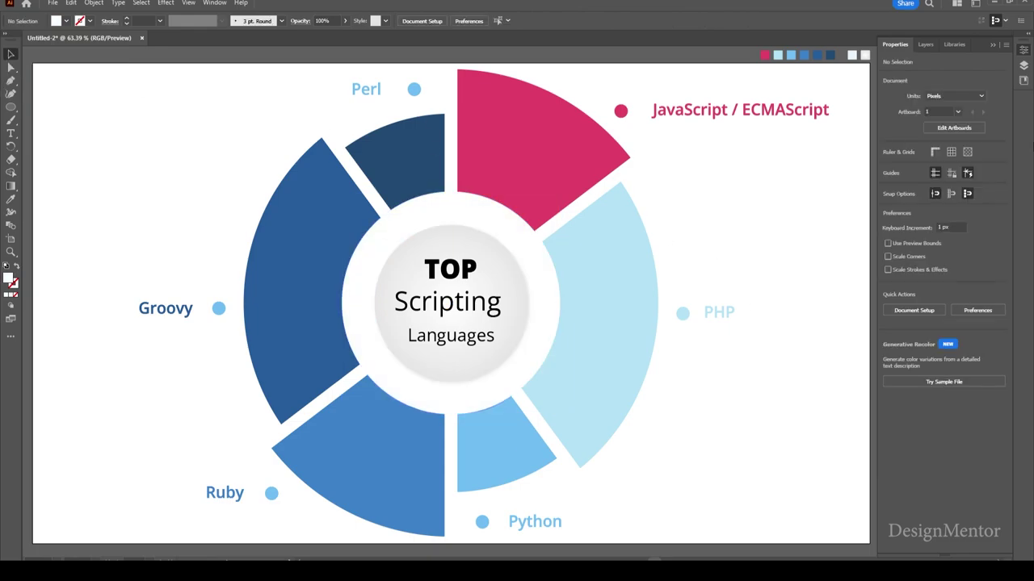